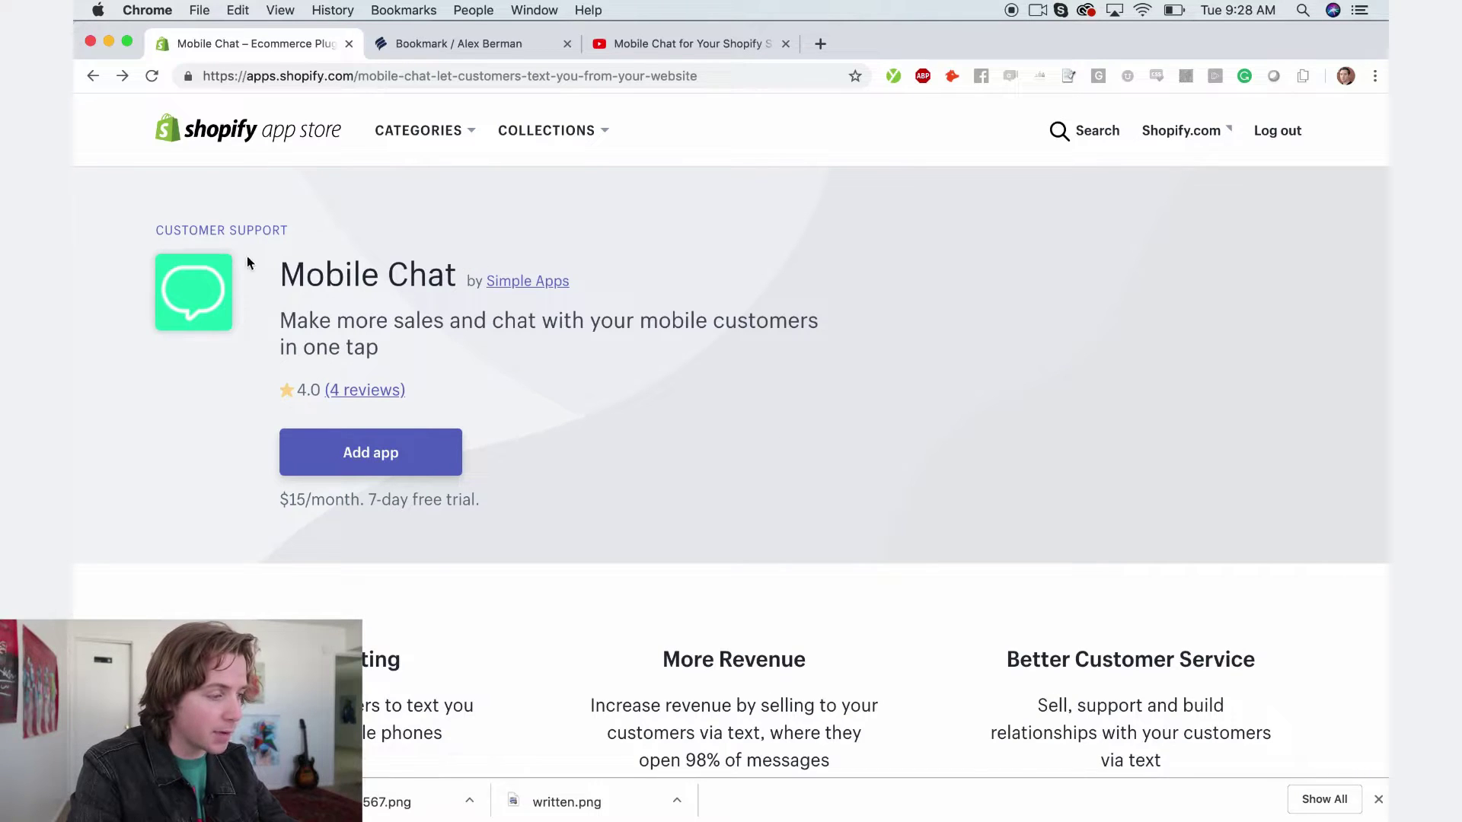
- Highlight the Mobile Chat tagline, then read down through the features, About and Media sections
drag(289, 274, 427, 278)
drag(309, 321, 553, 346)
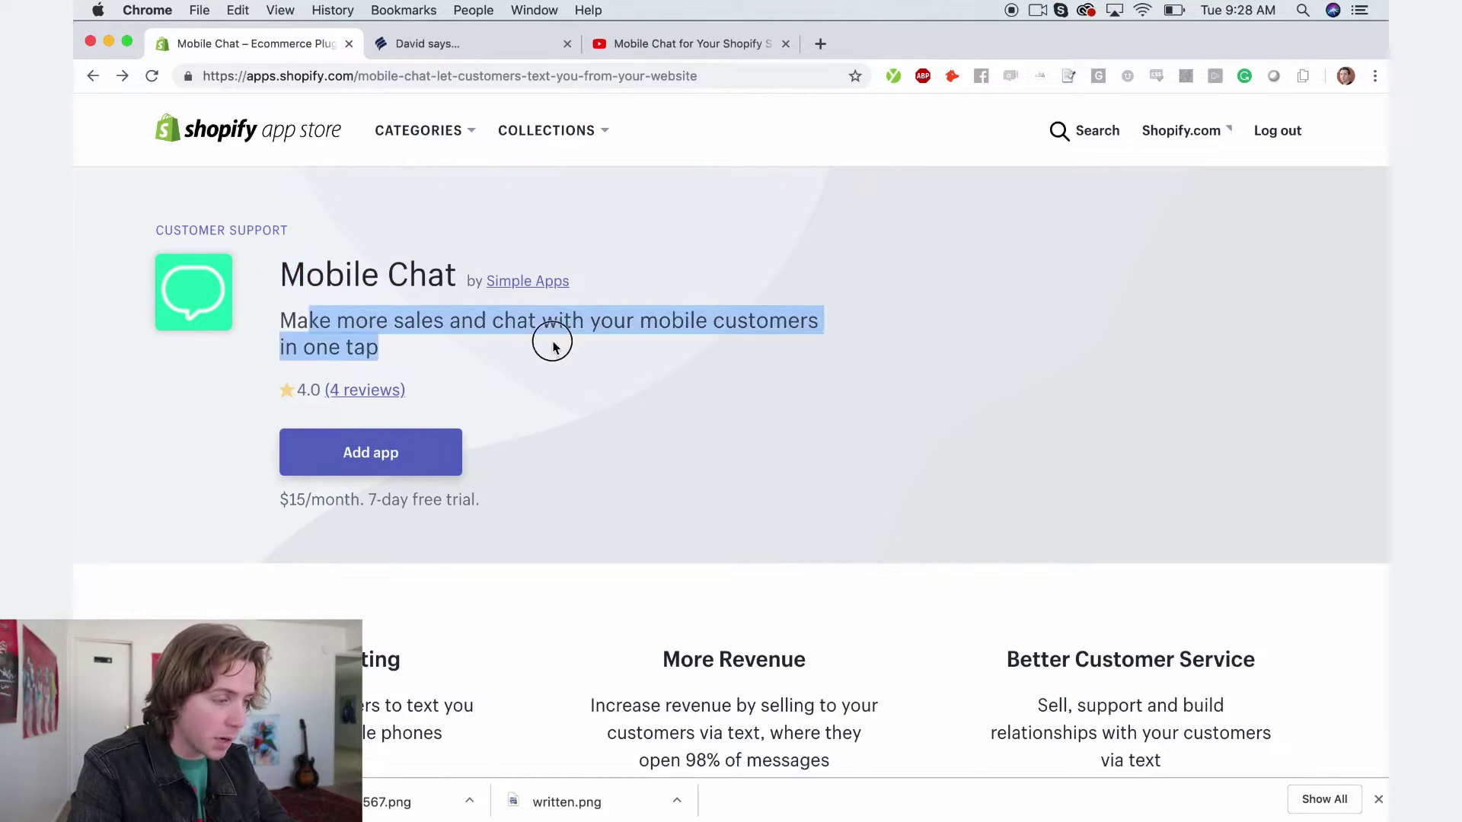
click(555, 349)
scroll(555, 349, down, 2)
scroll(1110, 613, down, 2)
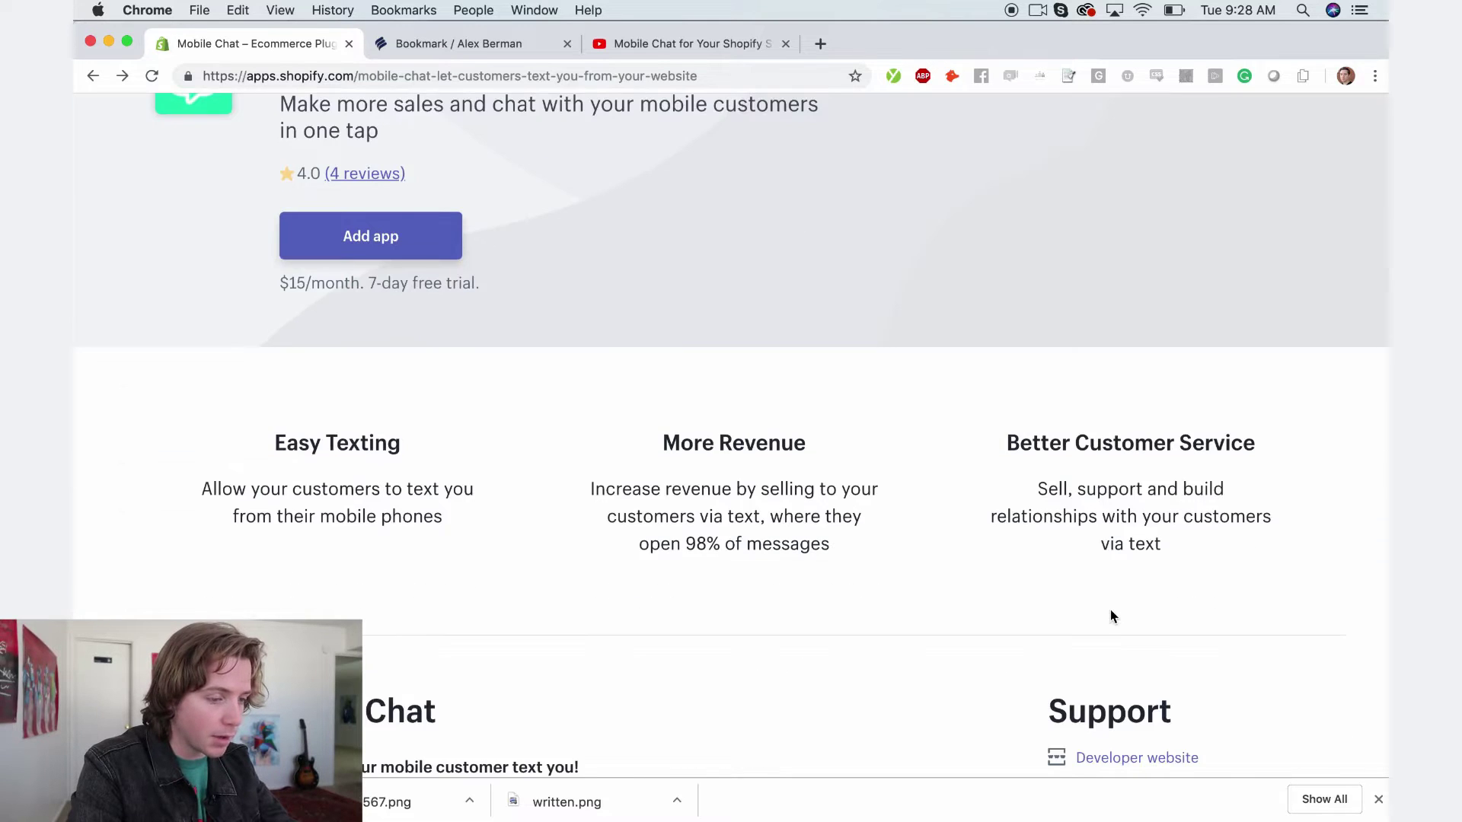
scroll(1110, 613, down, 4)
scroll(1110, 613, down, 3)
scroll(445, 396, down, 5)
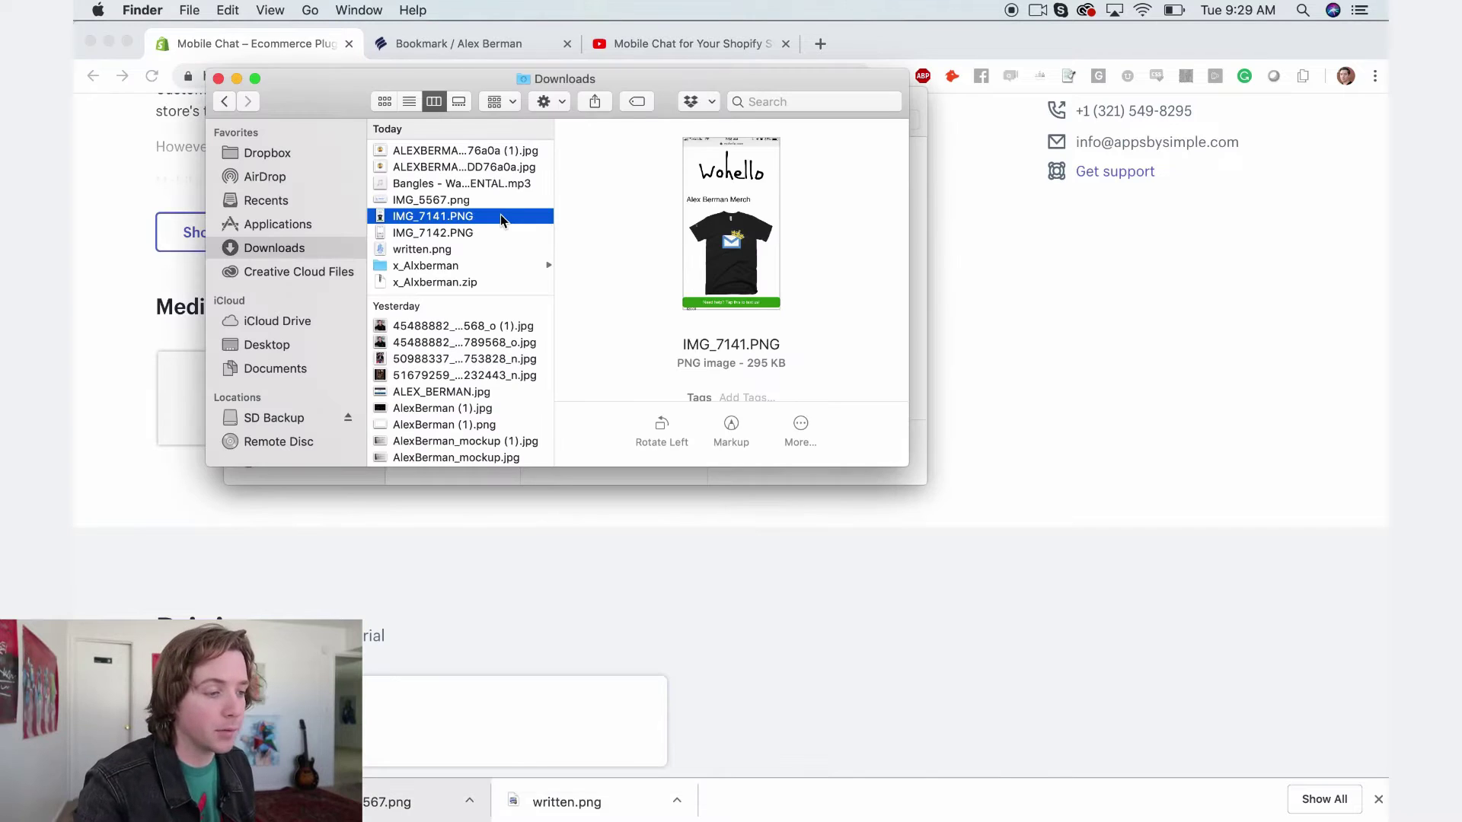
- Preview the IMG_7141 and IMG_7142 images in Downloads
key(Down)
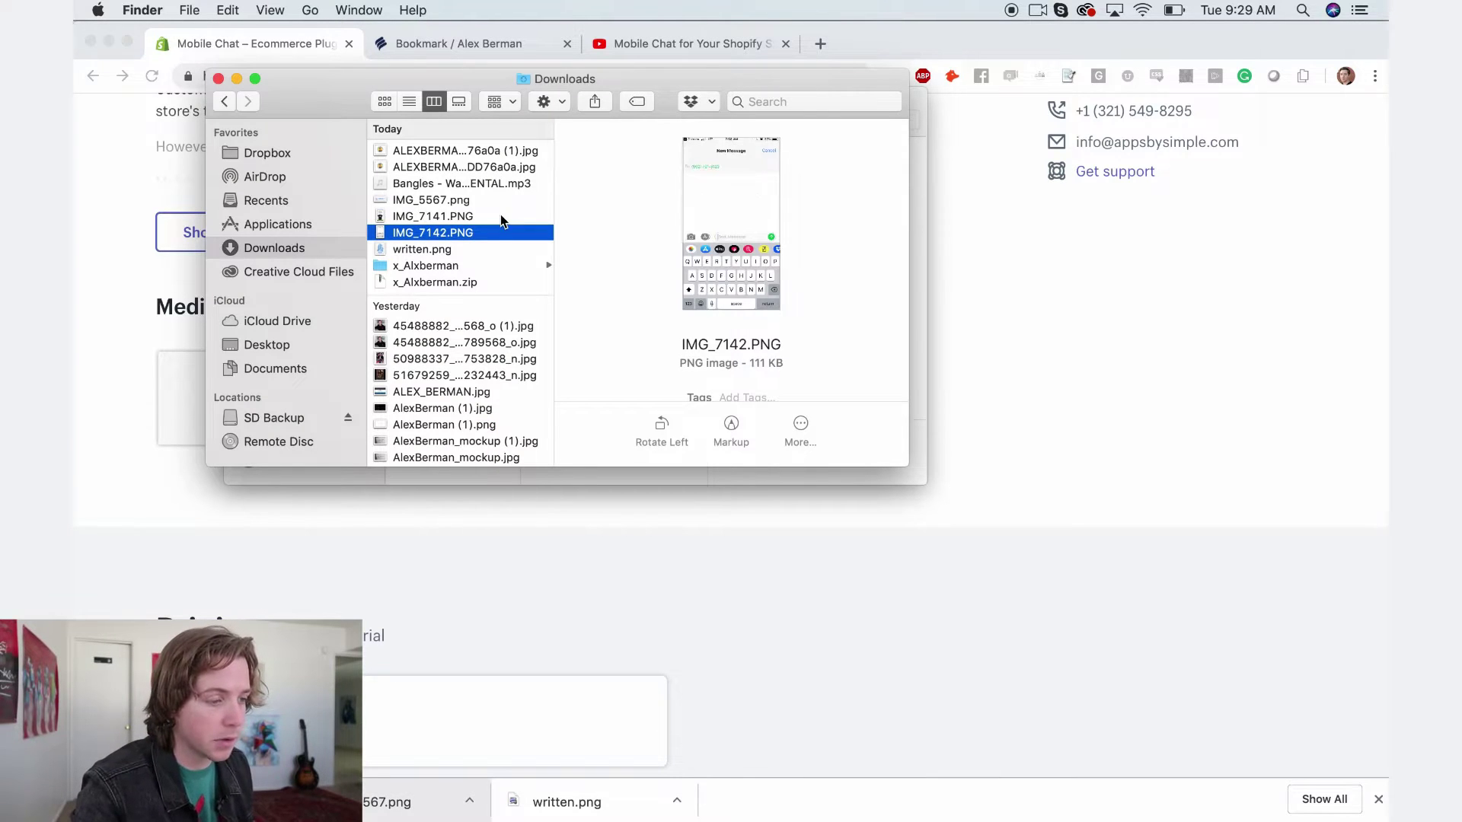
key(Up)
key(Down)
key(Up)
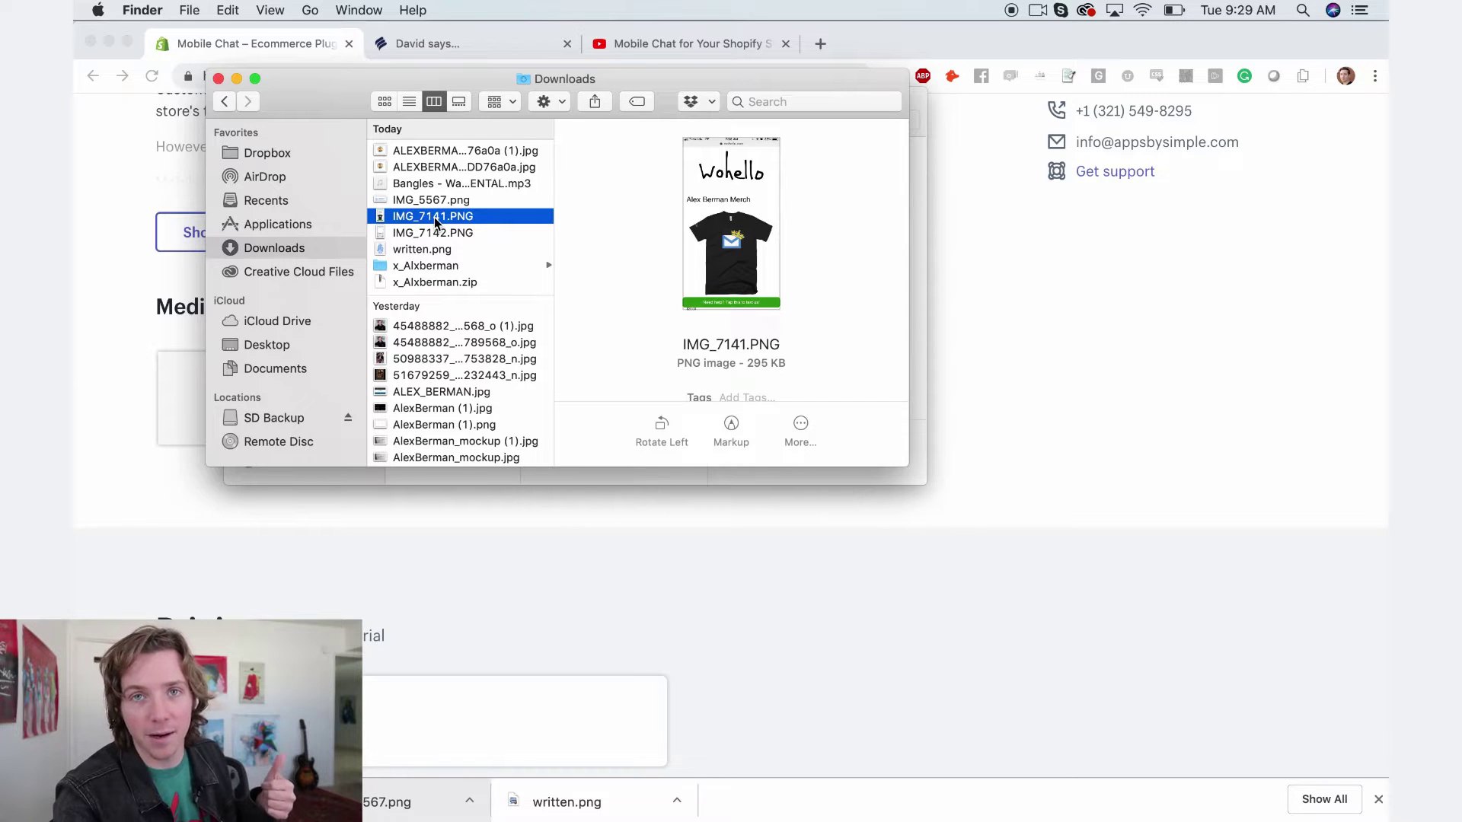
- View the podcast logo in Preview, close it, and return to Chrome
double_click(451, 168)
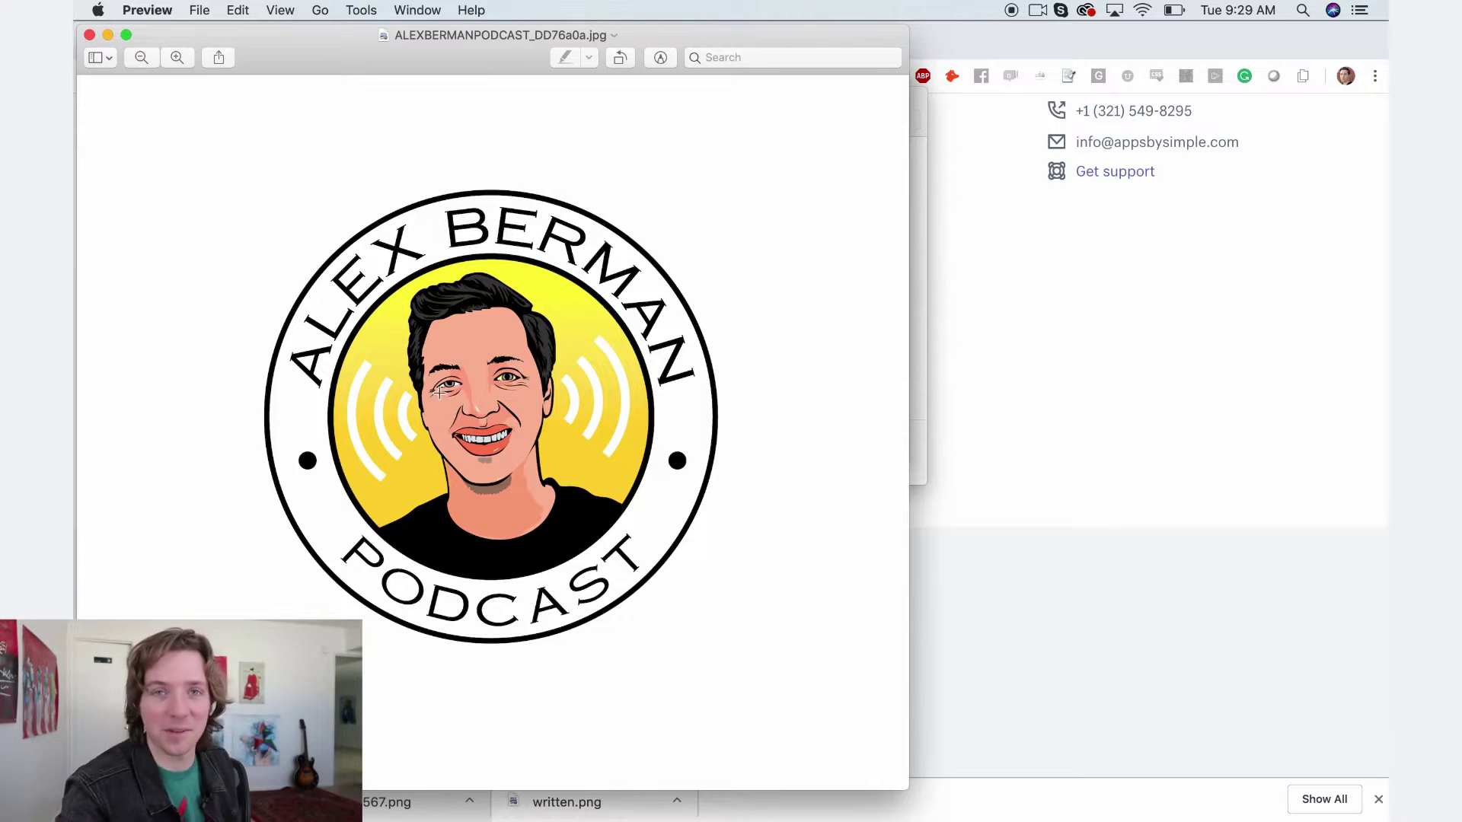
scroll(495, 396, up, 5)
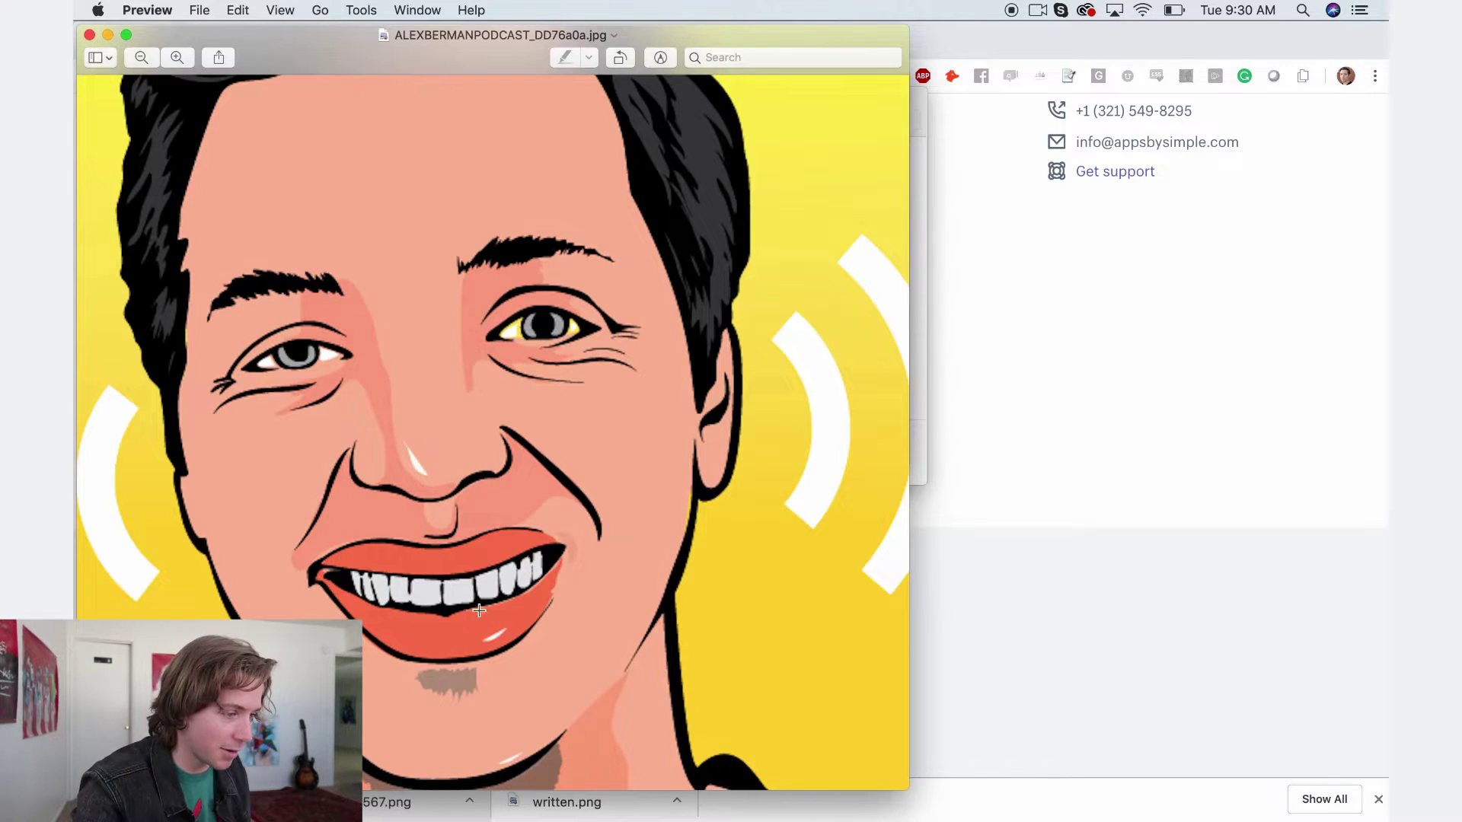
scroll(479, 611, down, 2)
key(cmd+w)
click(451, 619)
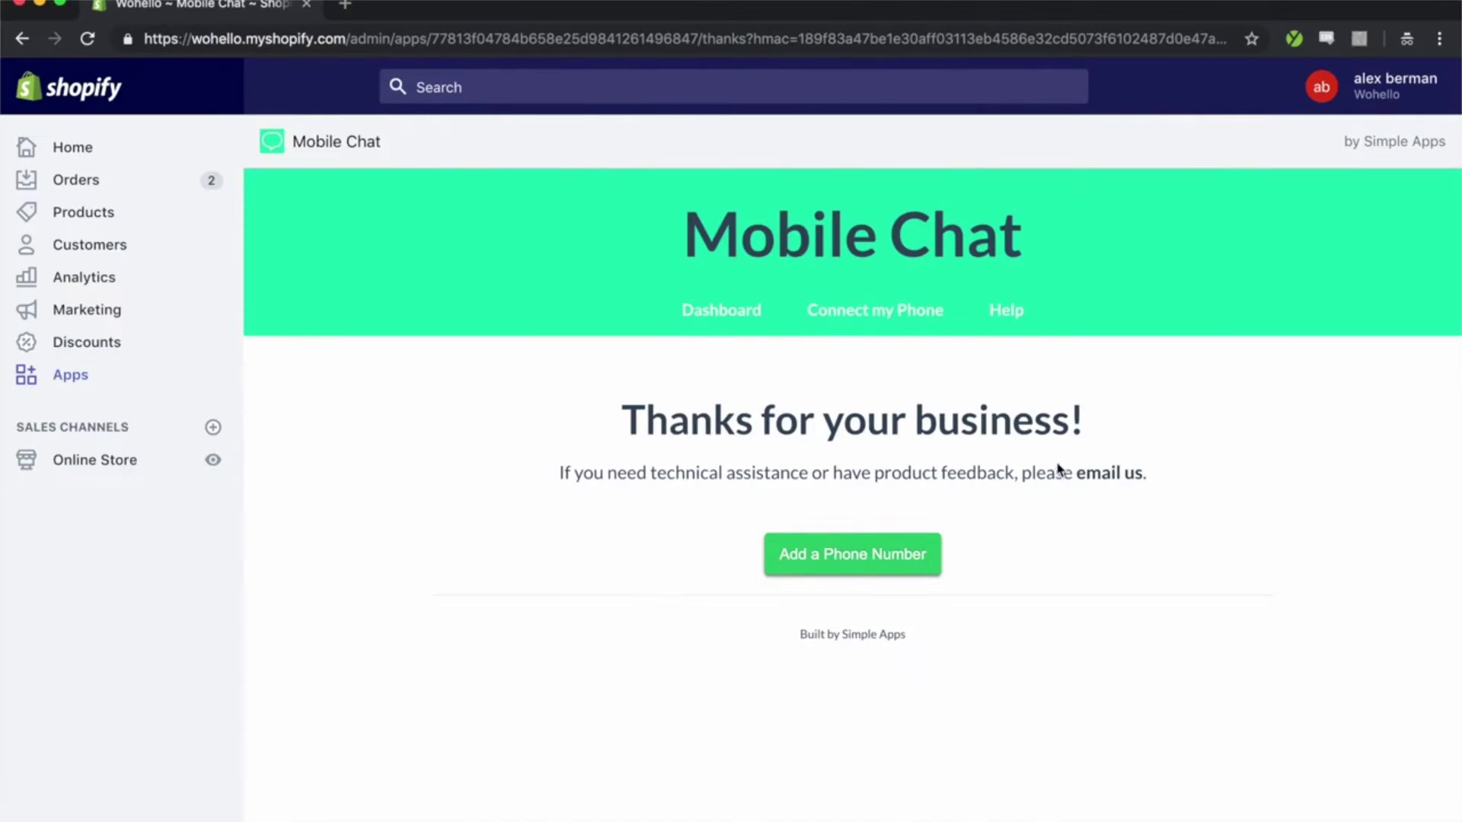
- Add the saved mobile phone number to Mobile Chat
click(827, 558)
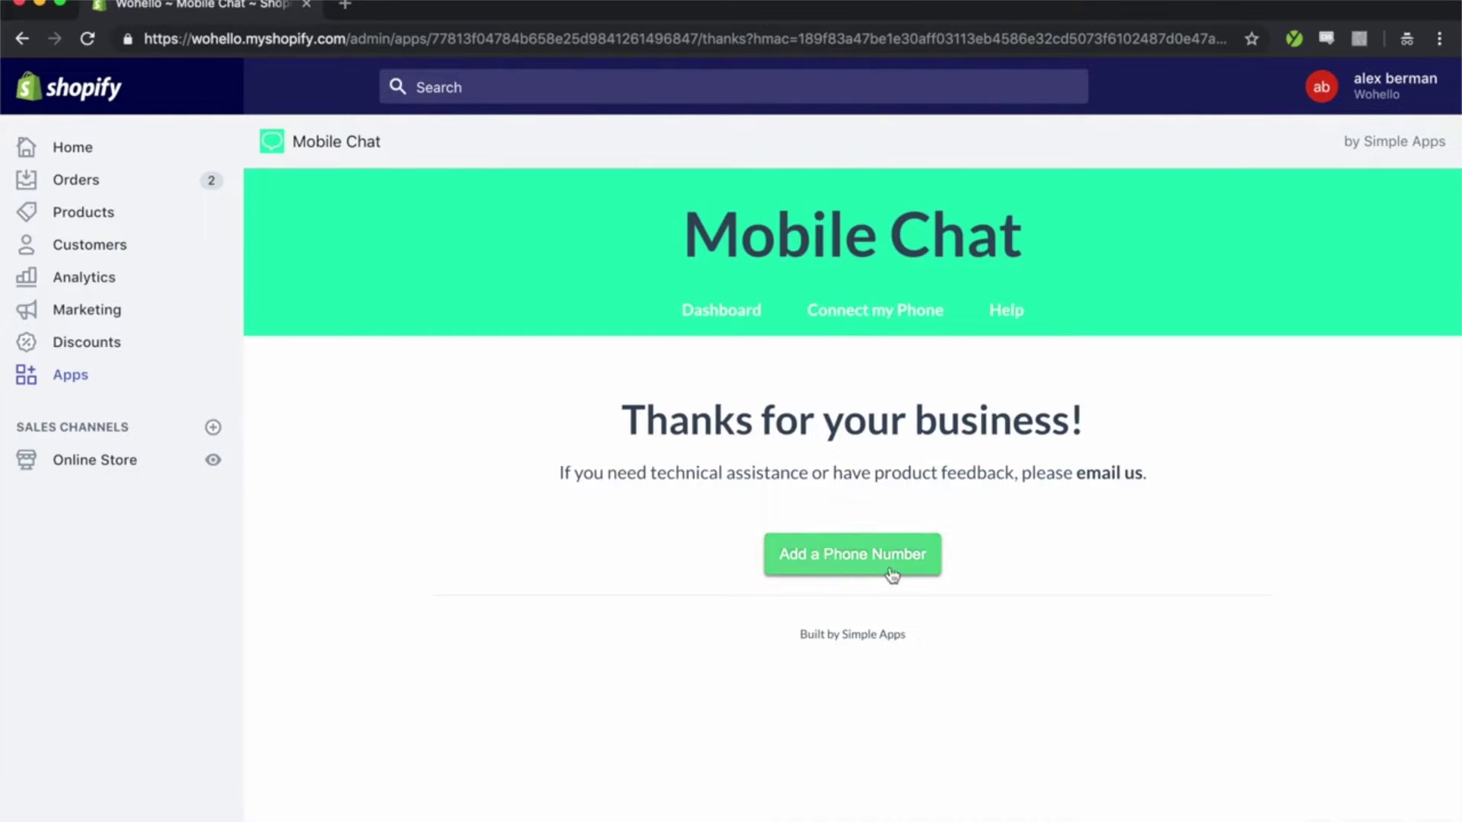
click(645, 447)
text(97292)
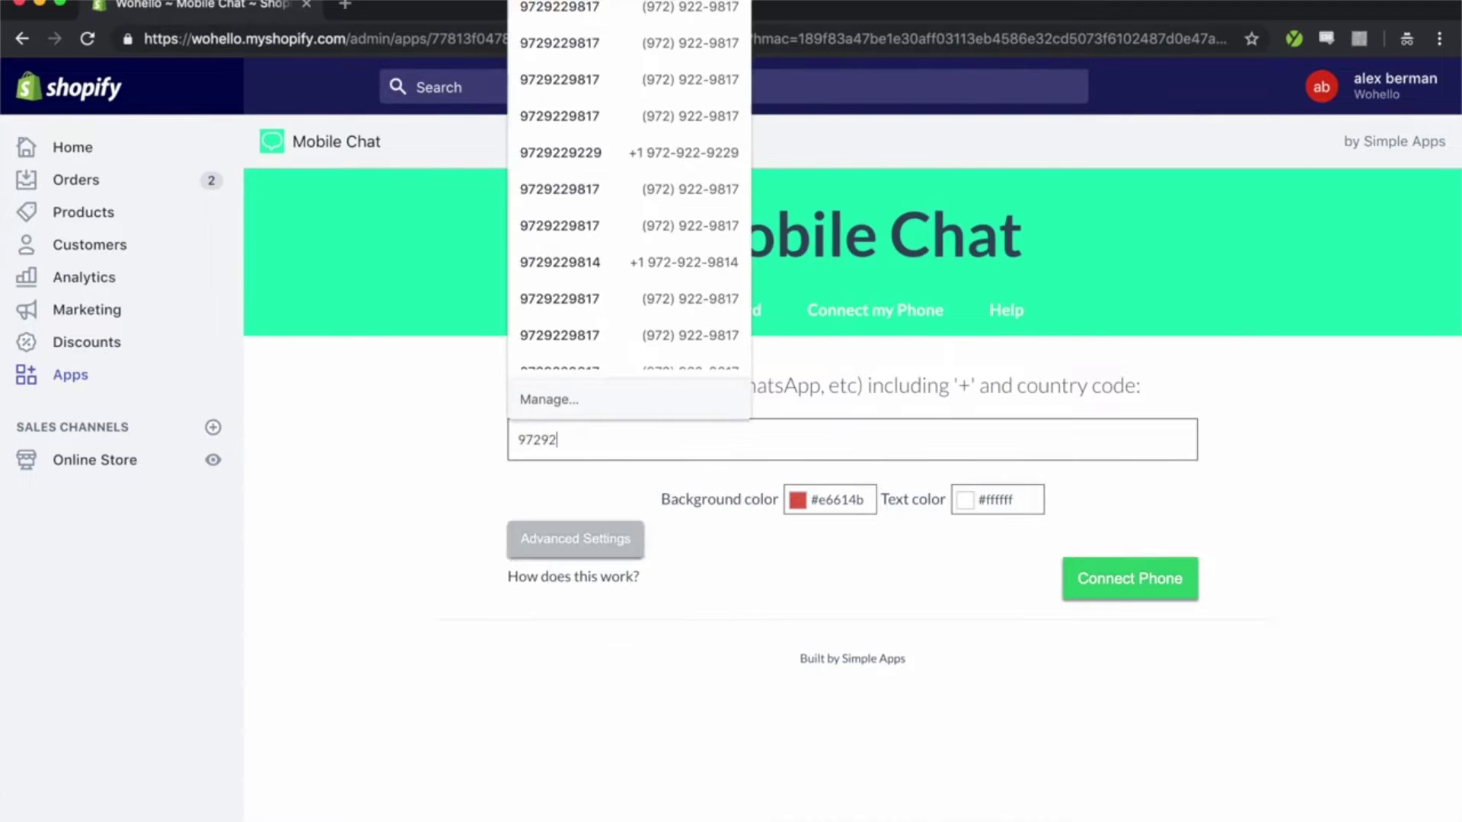
key(Down)
key(Return)
- Change the chat widget's background colour to green
click(801, 501)
drag(776, 630, 869, 536)
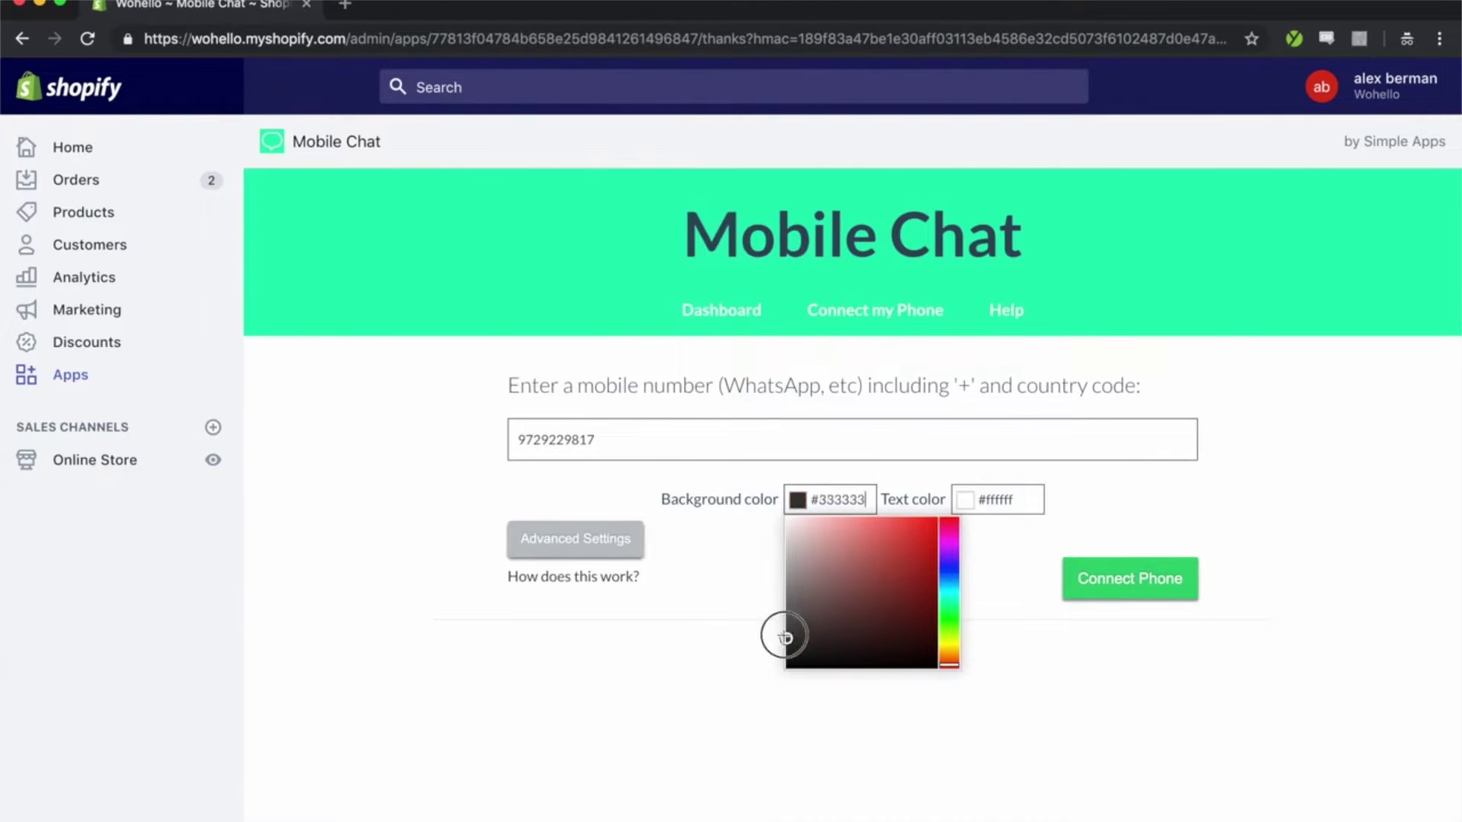
click(949, 575)
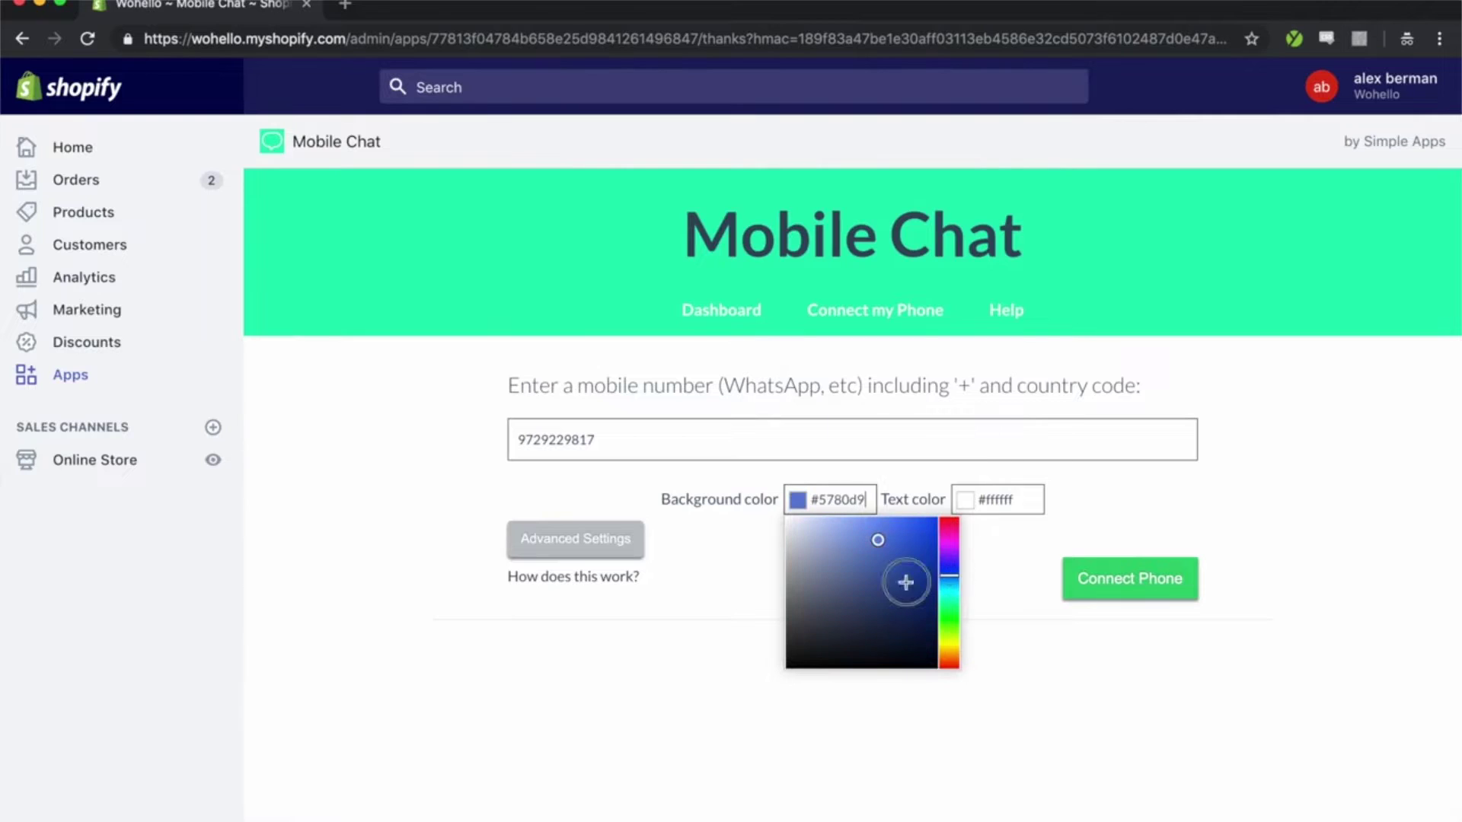
mouse_move(904, 581)
mouse_down()
mouse_move(832, 570)
mouse_move(840, 549)
mouse_up()
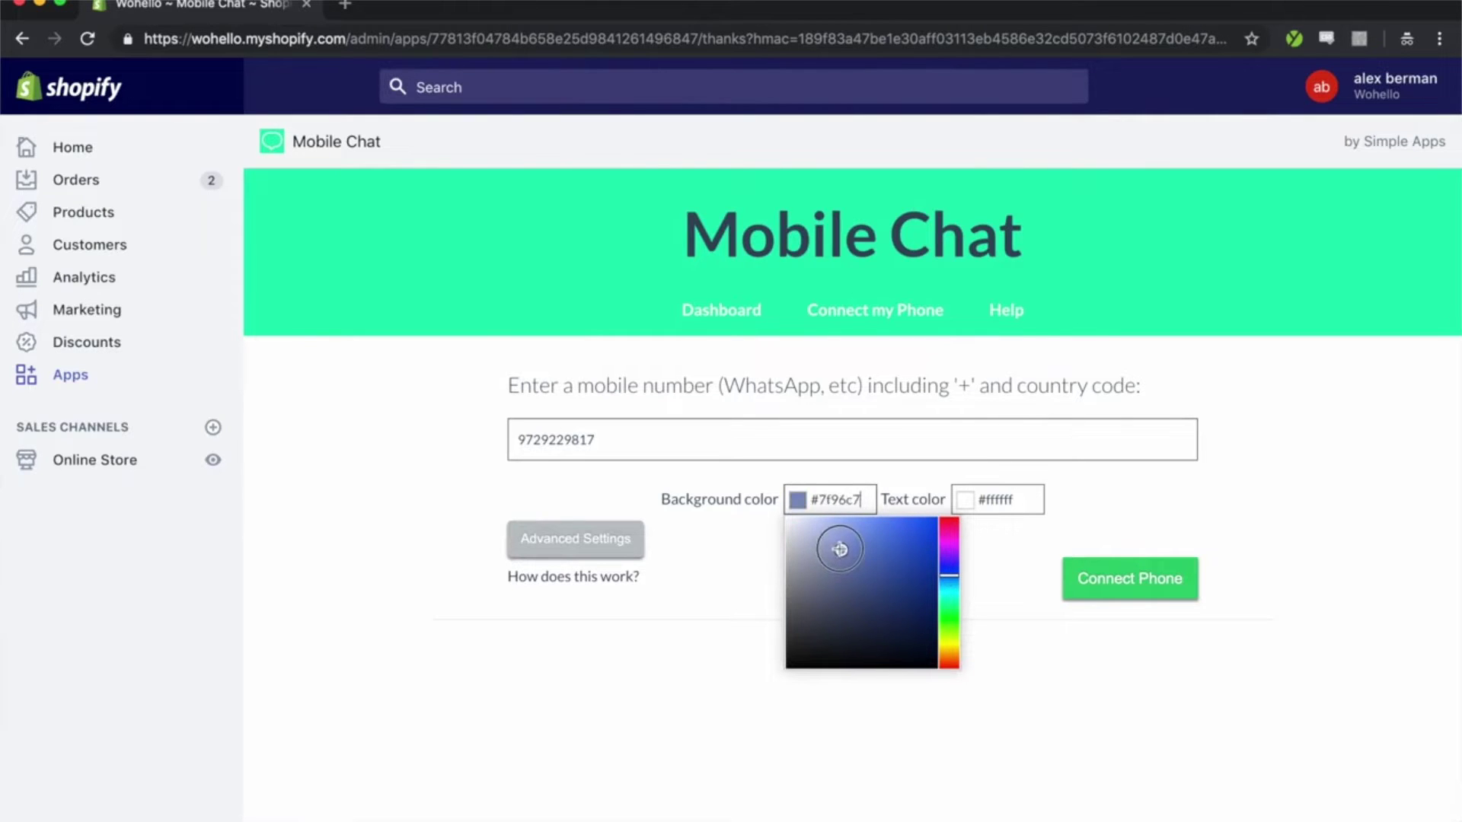
click(955, 625)
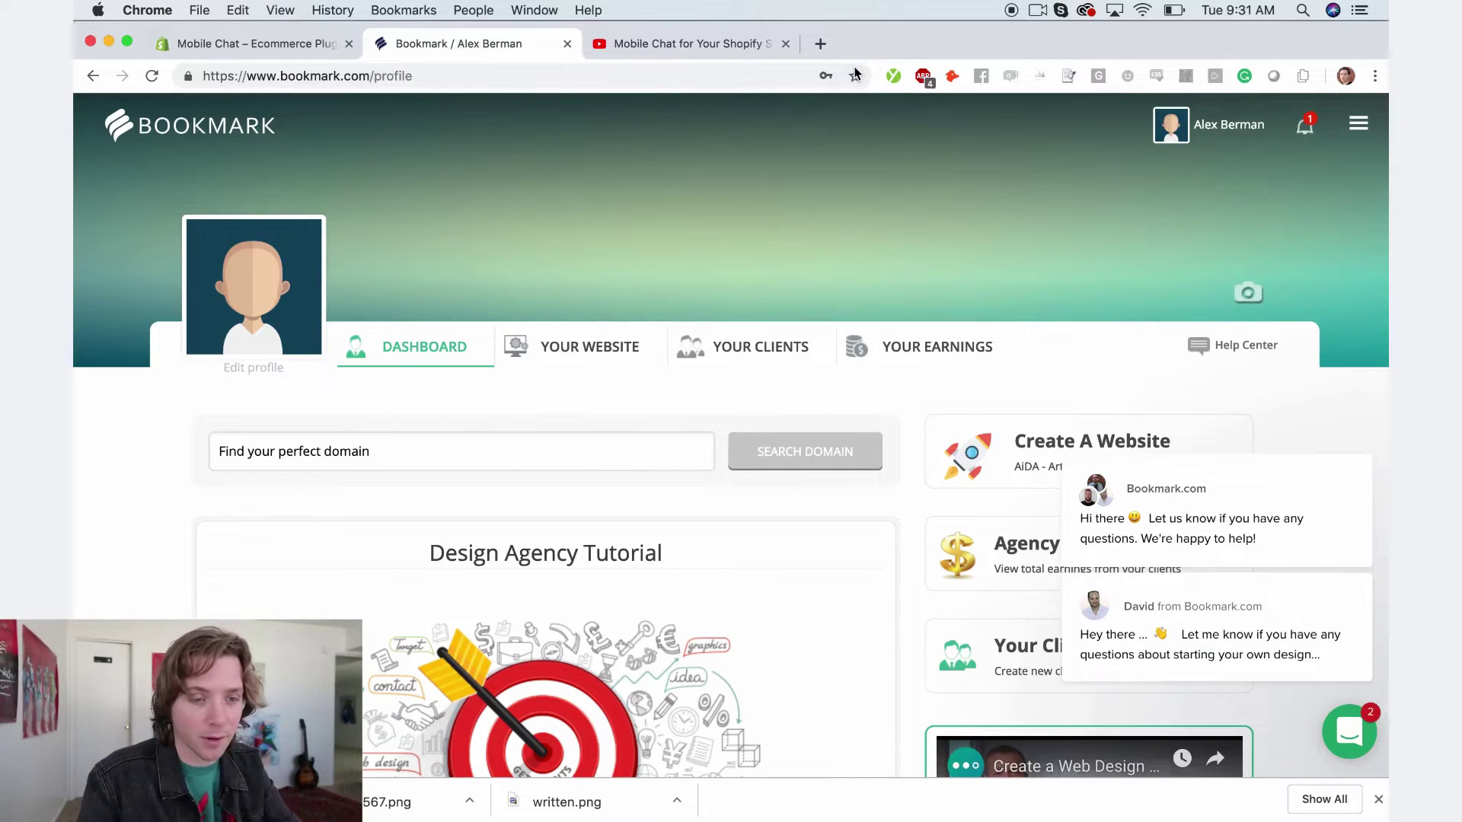
- Bookmark the Bookmark.com dashboard page as 'best website builder'
click(856, 76)
text(best)
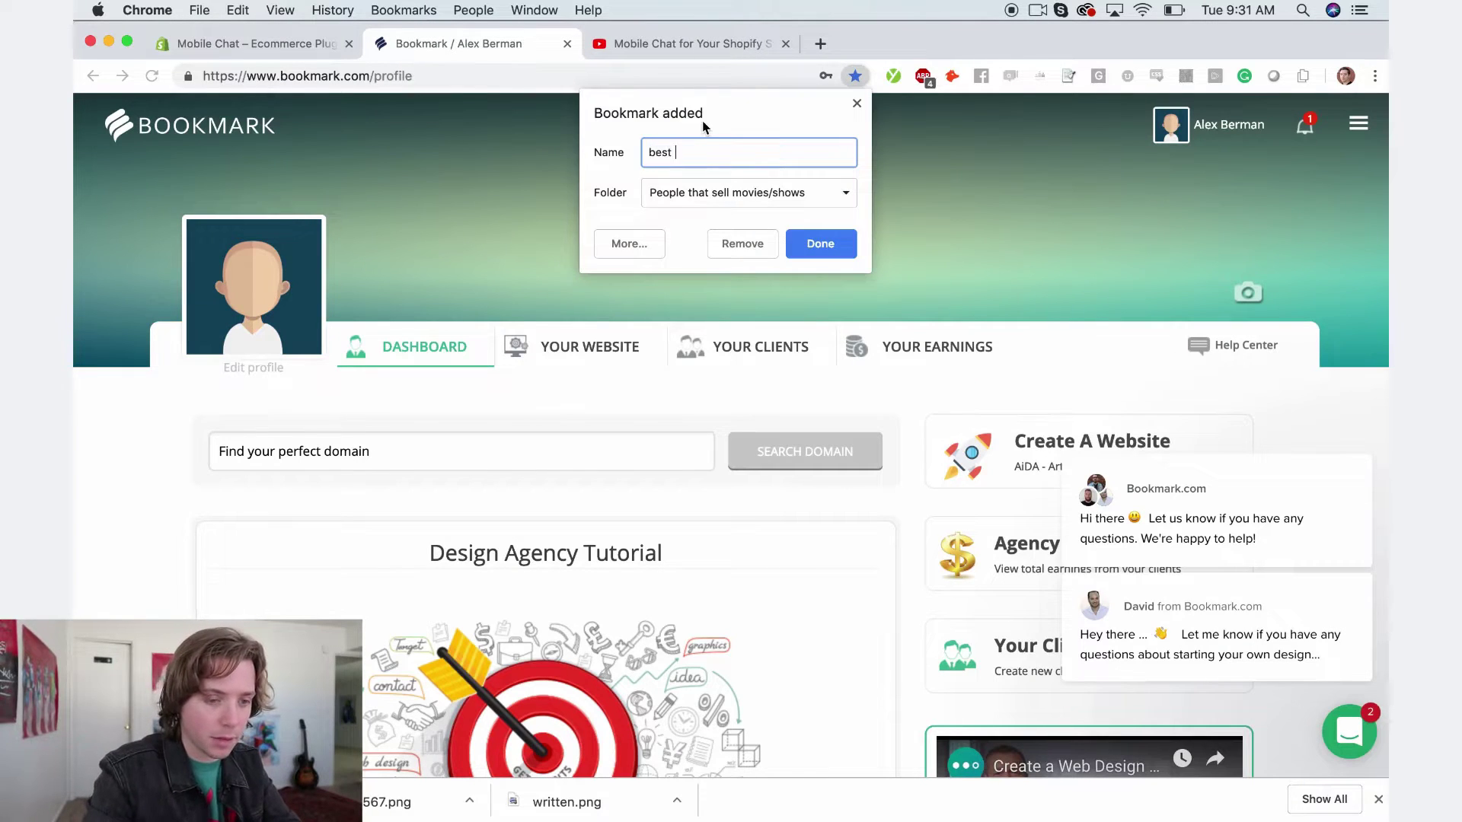
text( website builder bookmark.com)
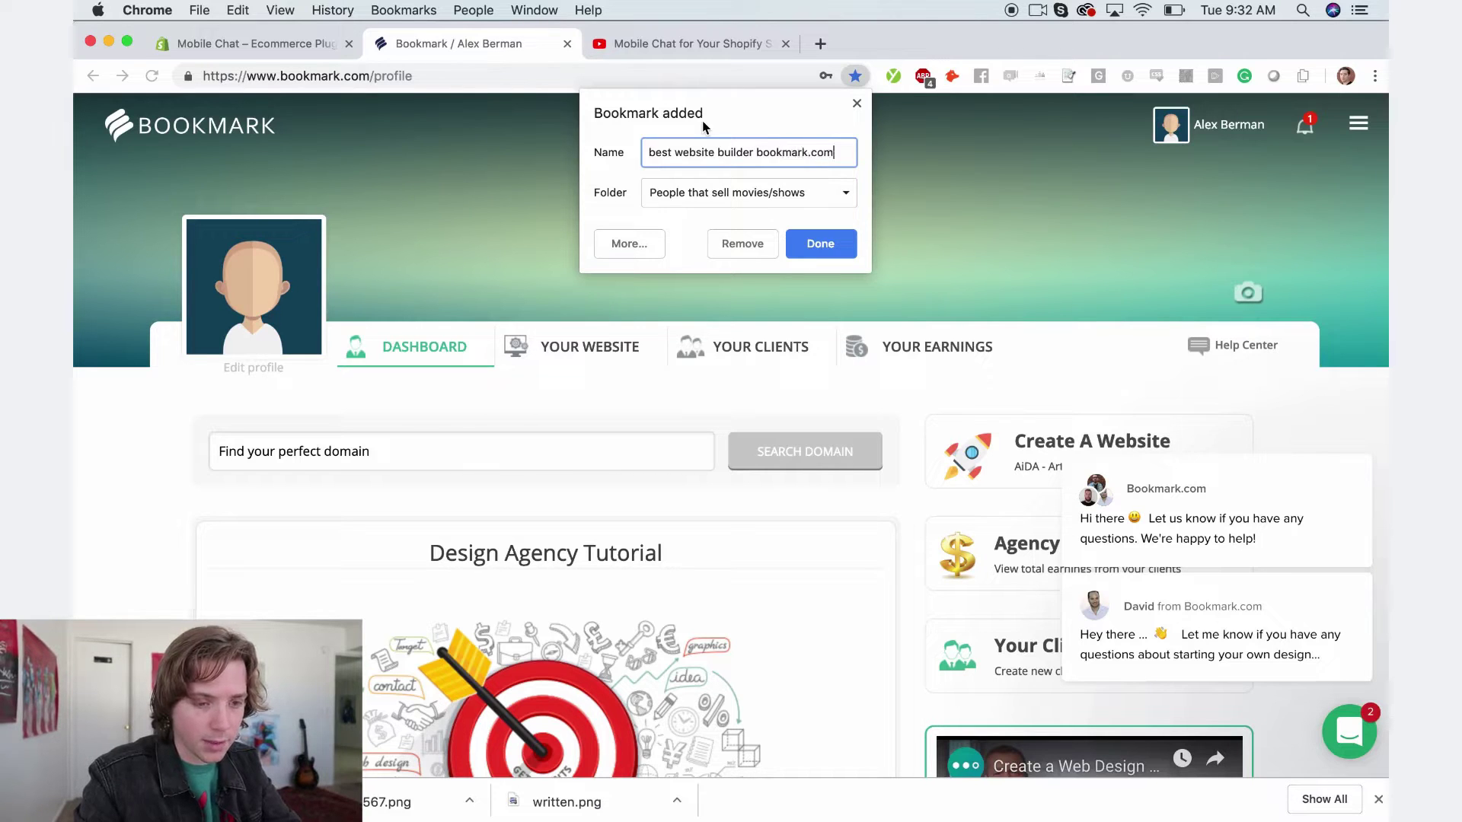
key(Return)
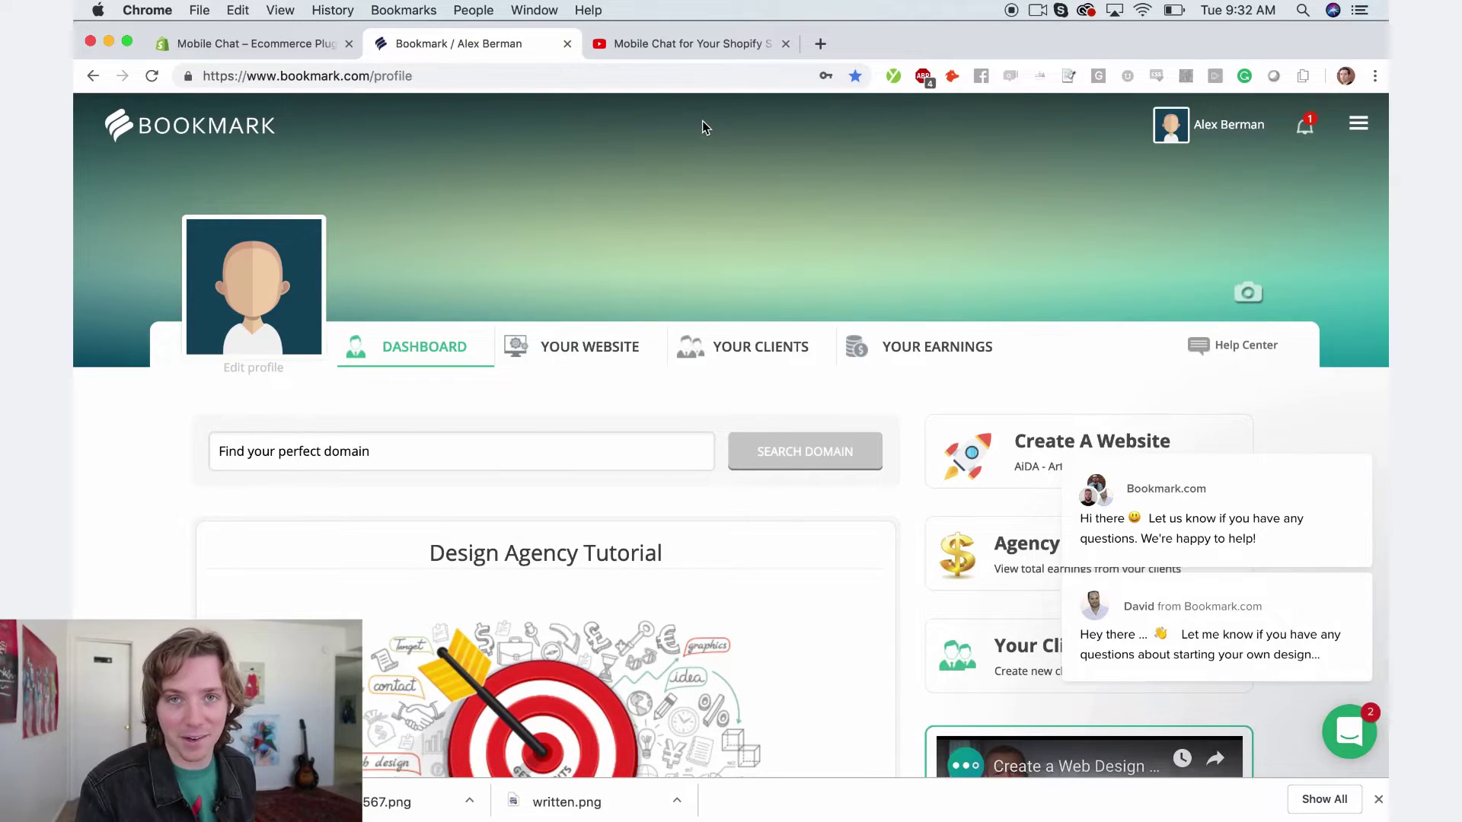
click(589, 346)
- Start a new AiDA website with Software Developers as the website type
click(788, 408)
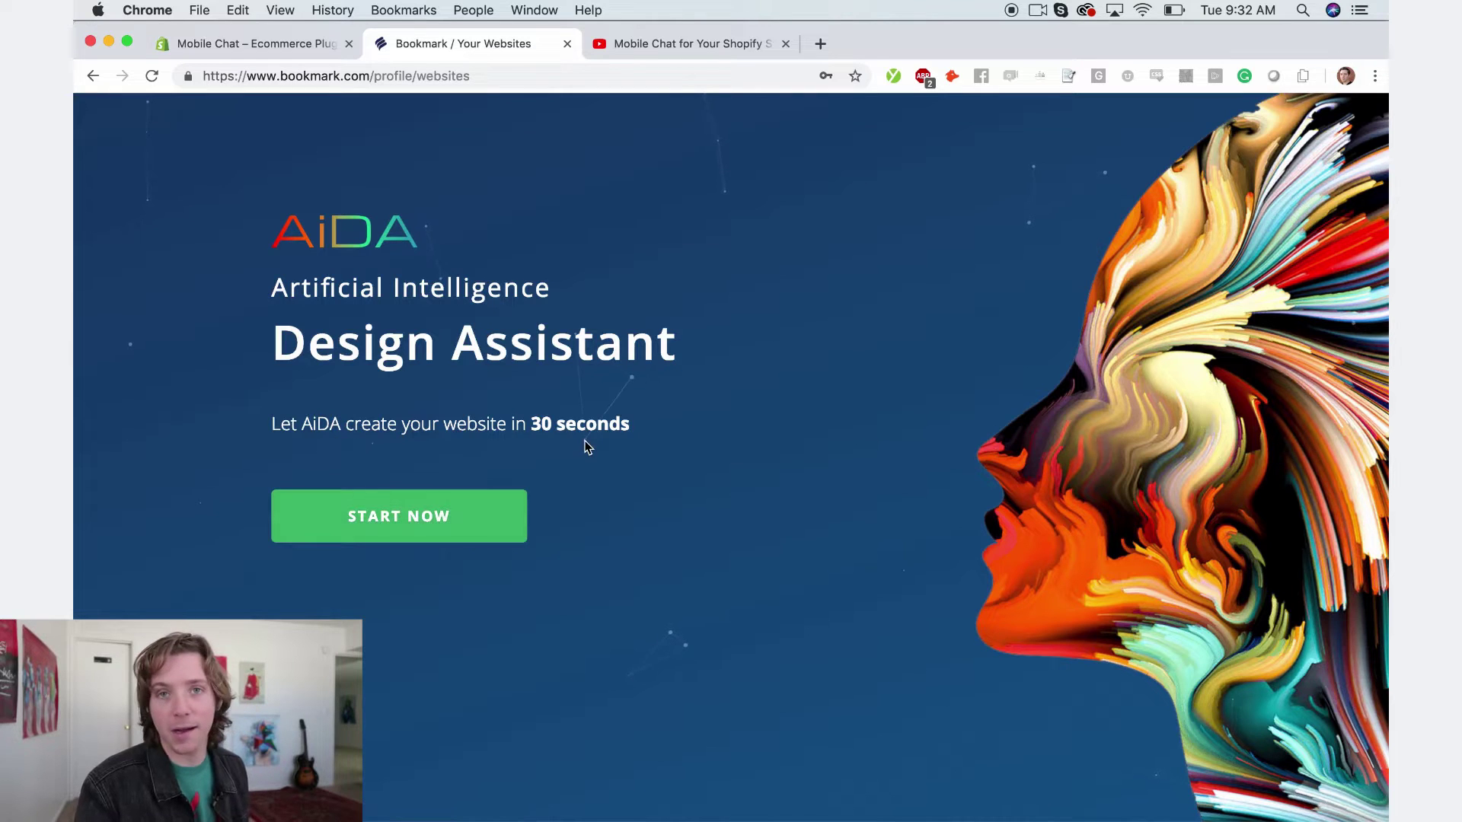
click(462, 503)
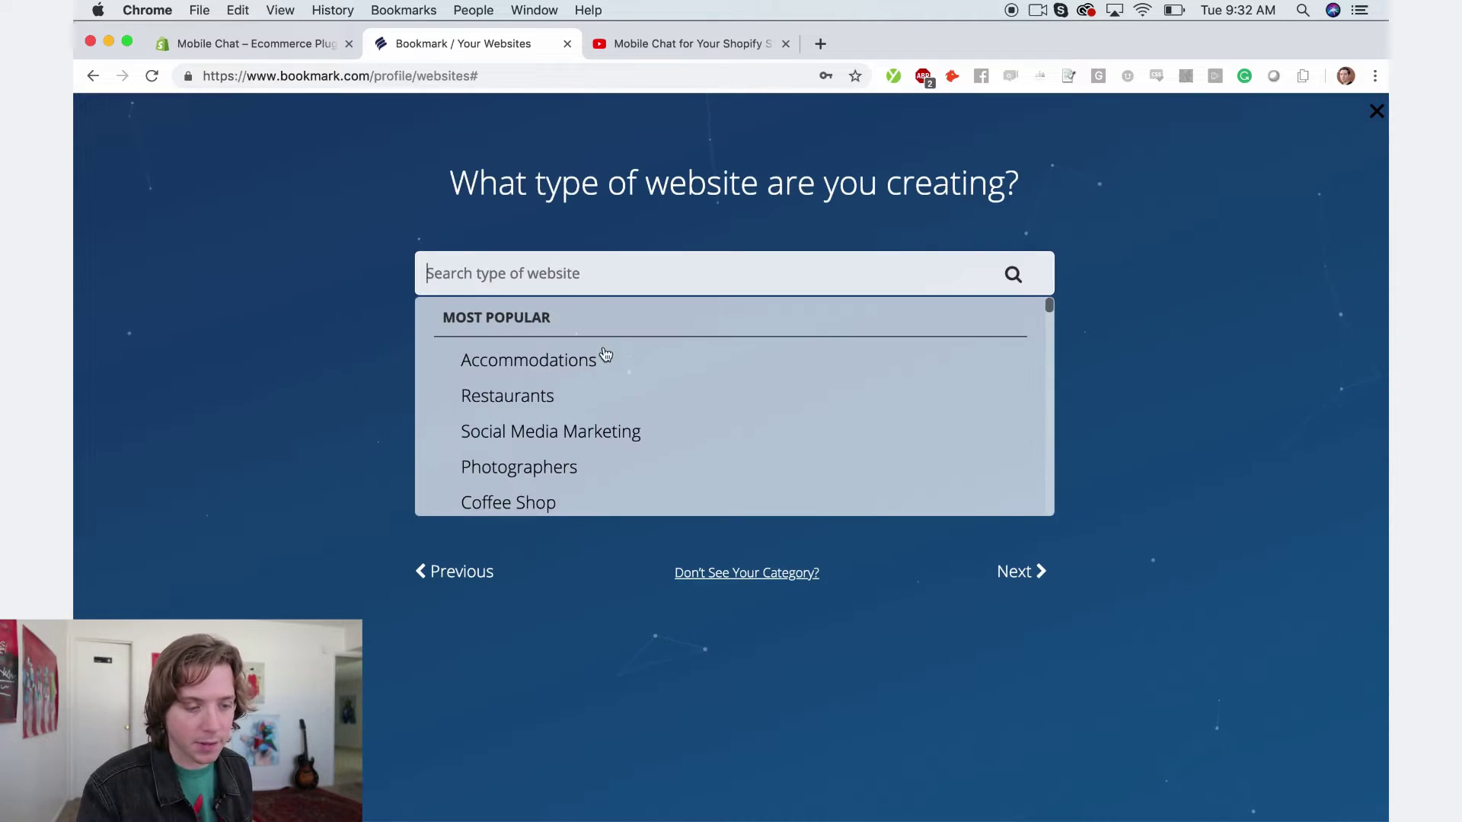
scroll(595, 391, down, 1)
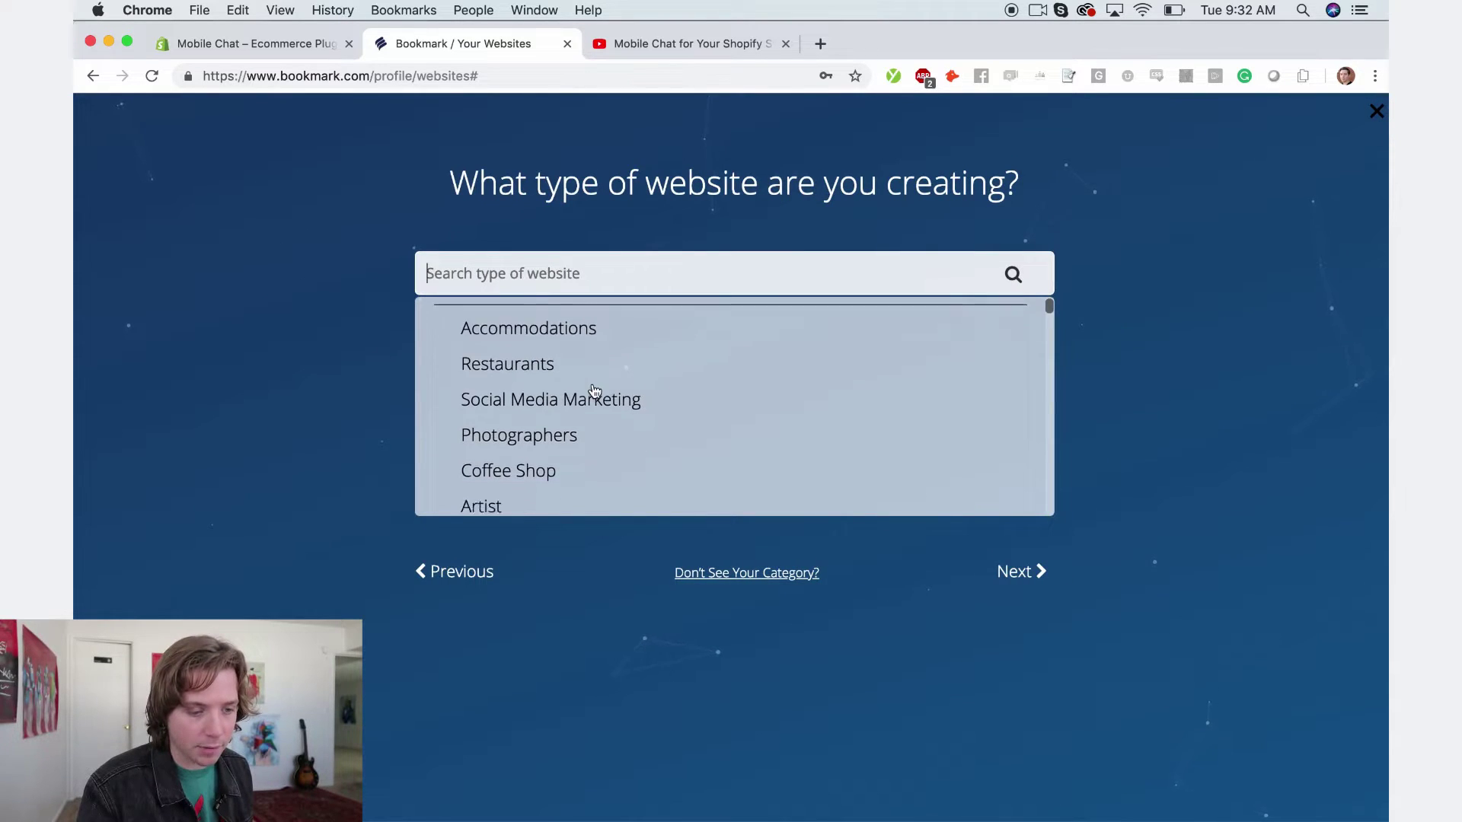
scroll(594, 391, up, 1)
scroll(526, 428, down, 2)
scroll(524, 426, down, 2)
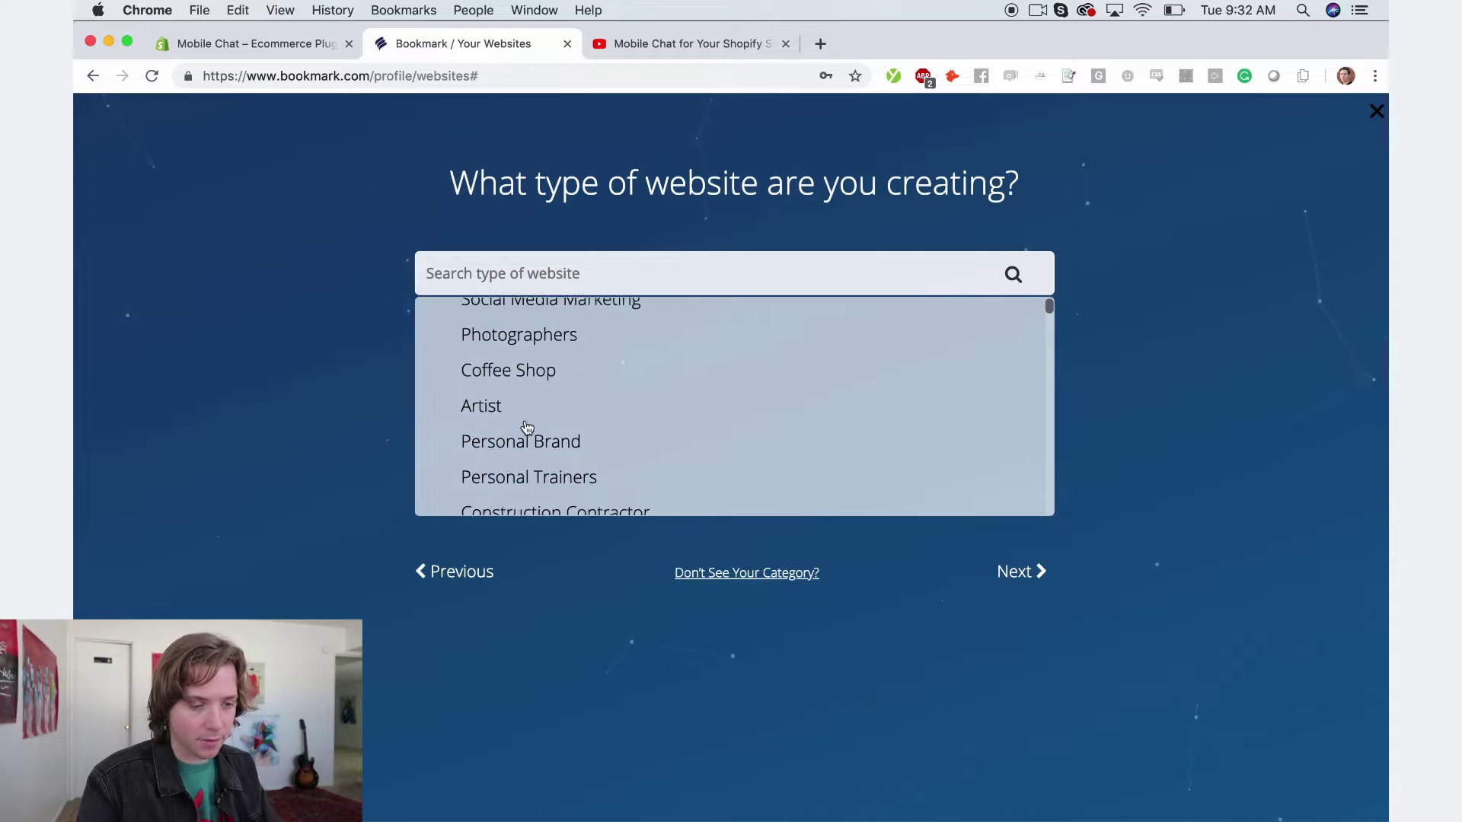
text(software)
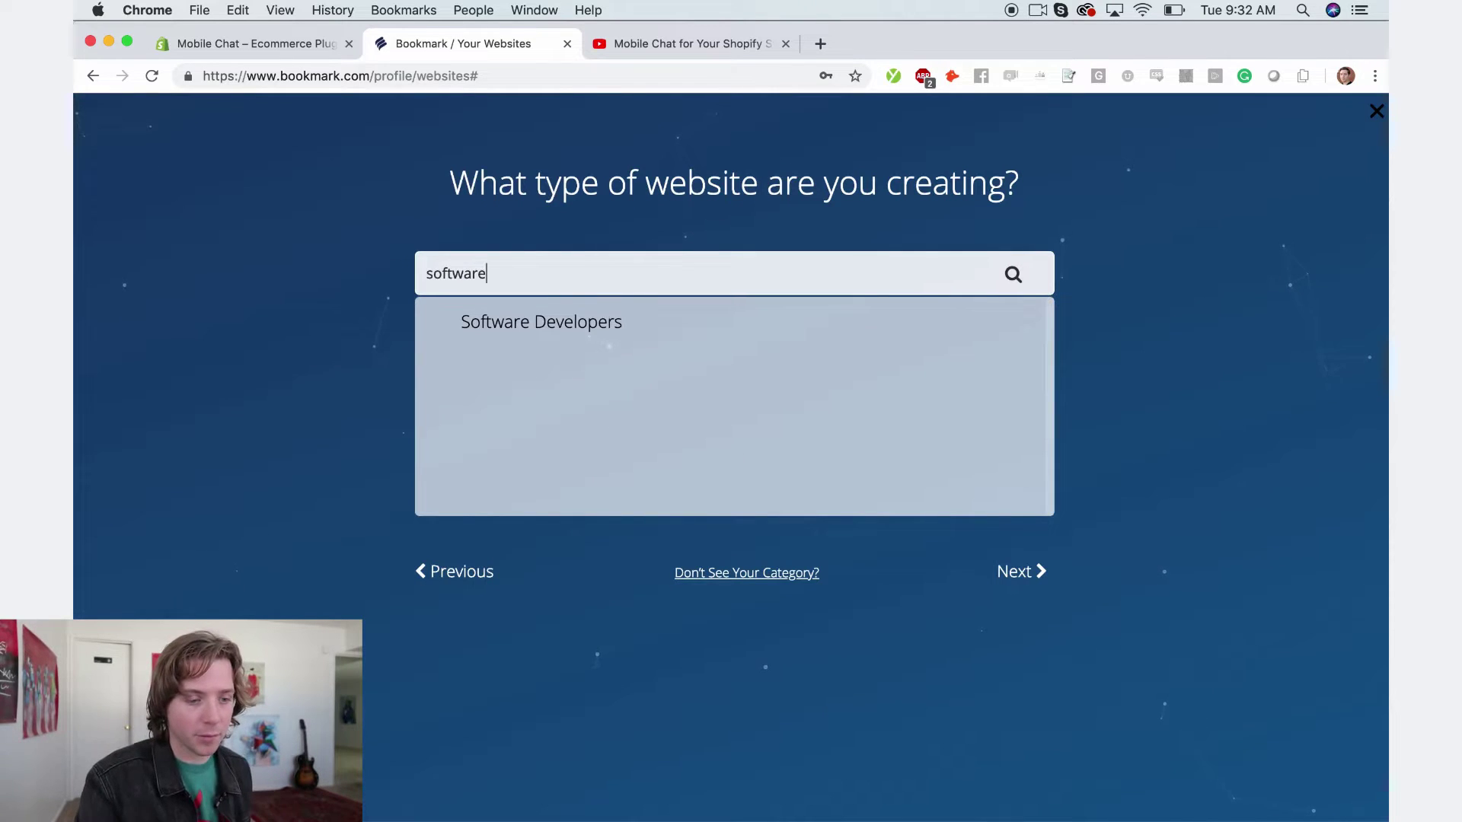
click(535, 331)
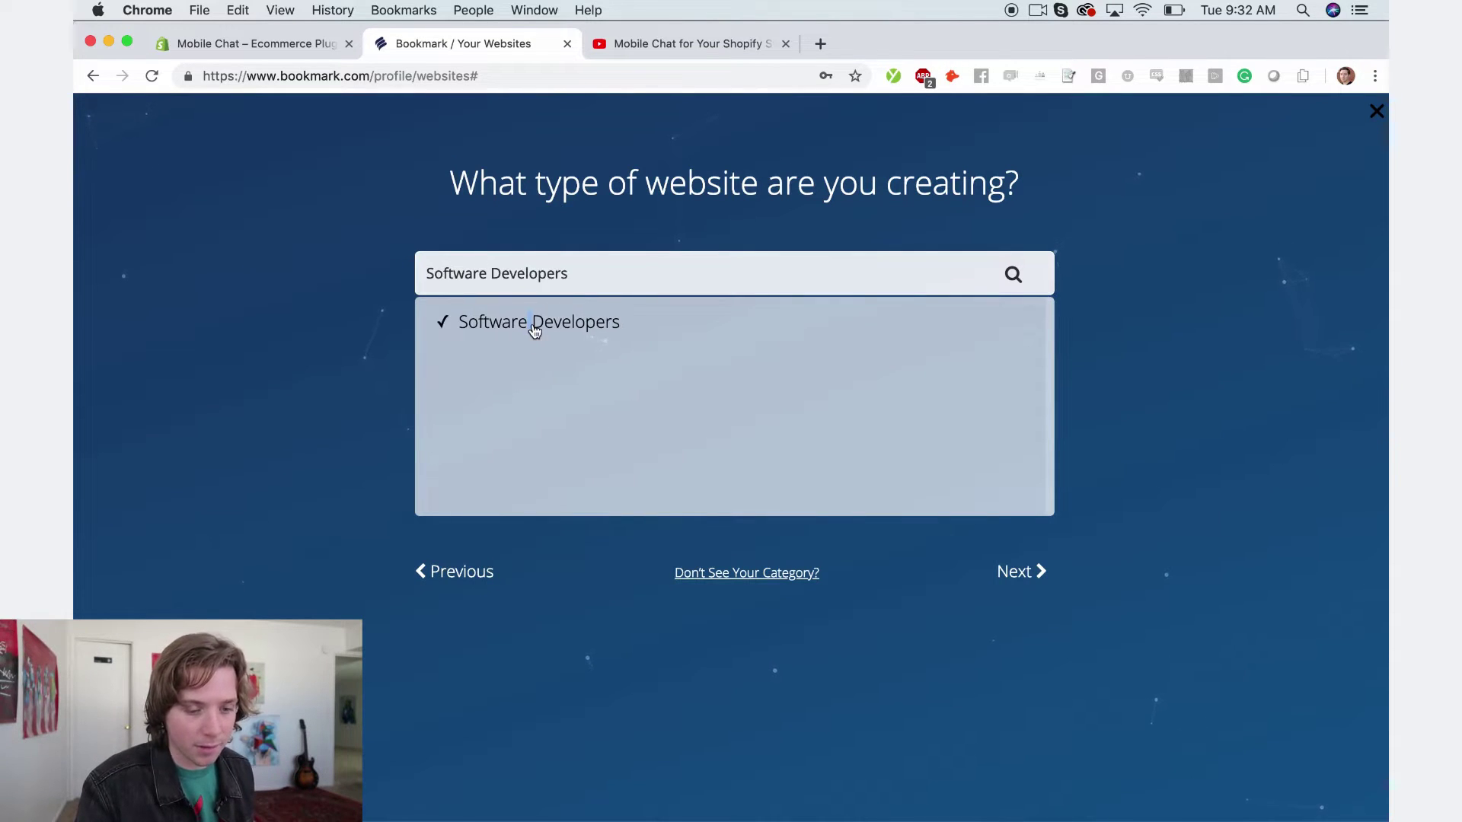
click(1017, 573)
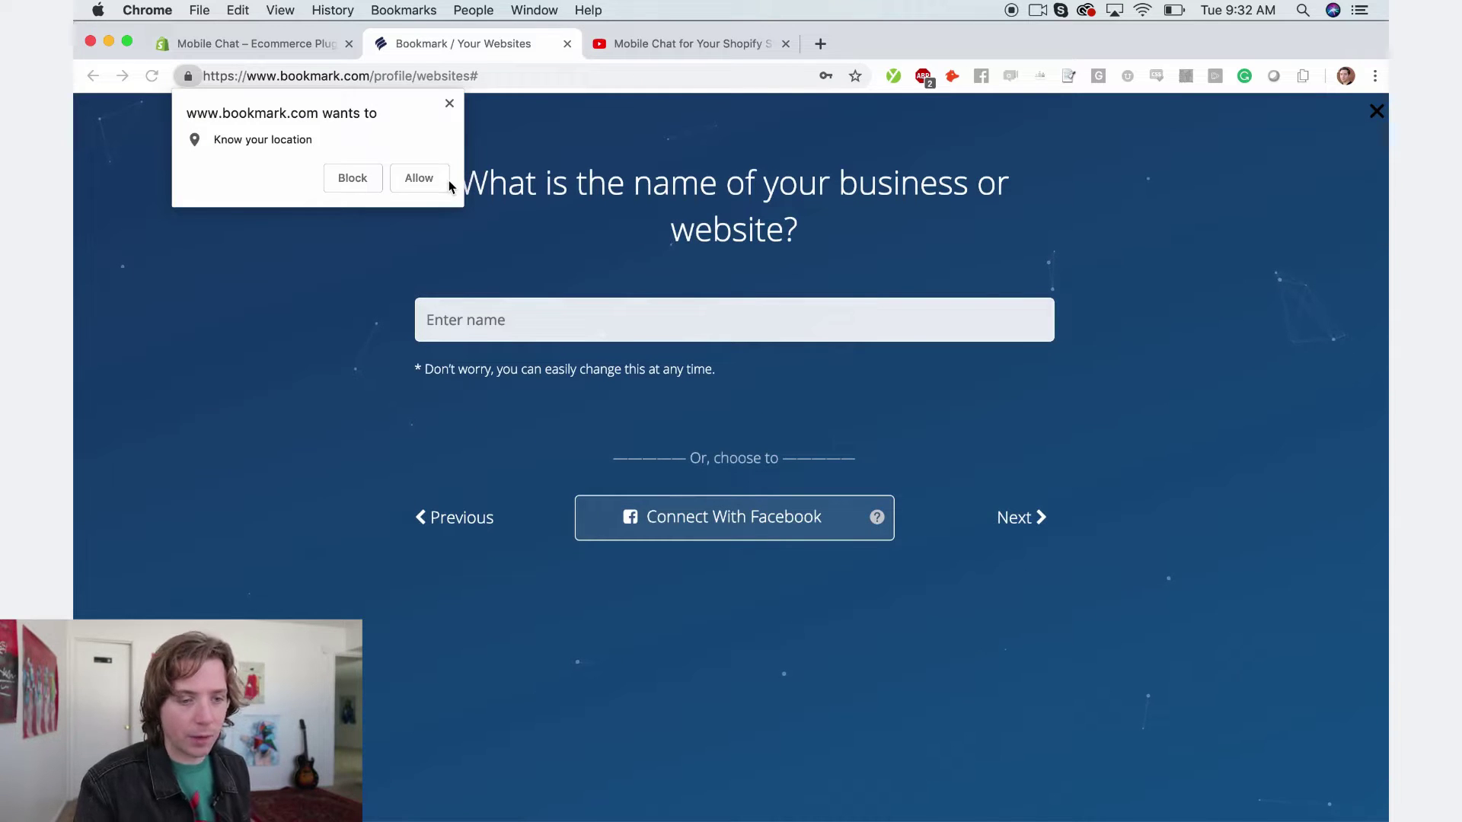
- Allow location access, decline a blog and online store, and choose the Top Menu layout
click(447, 181)
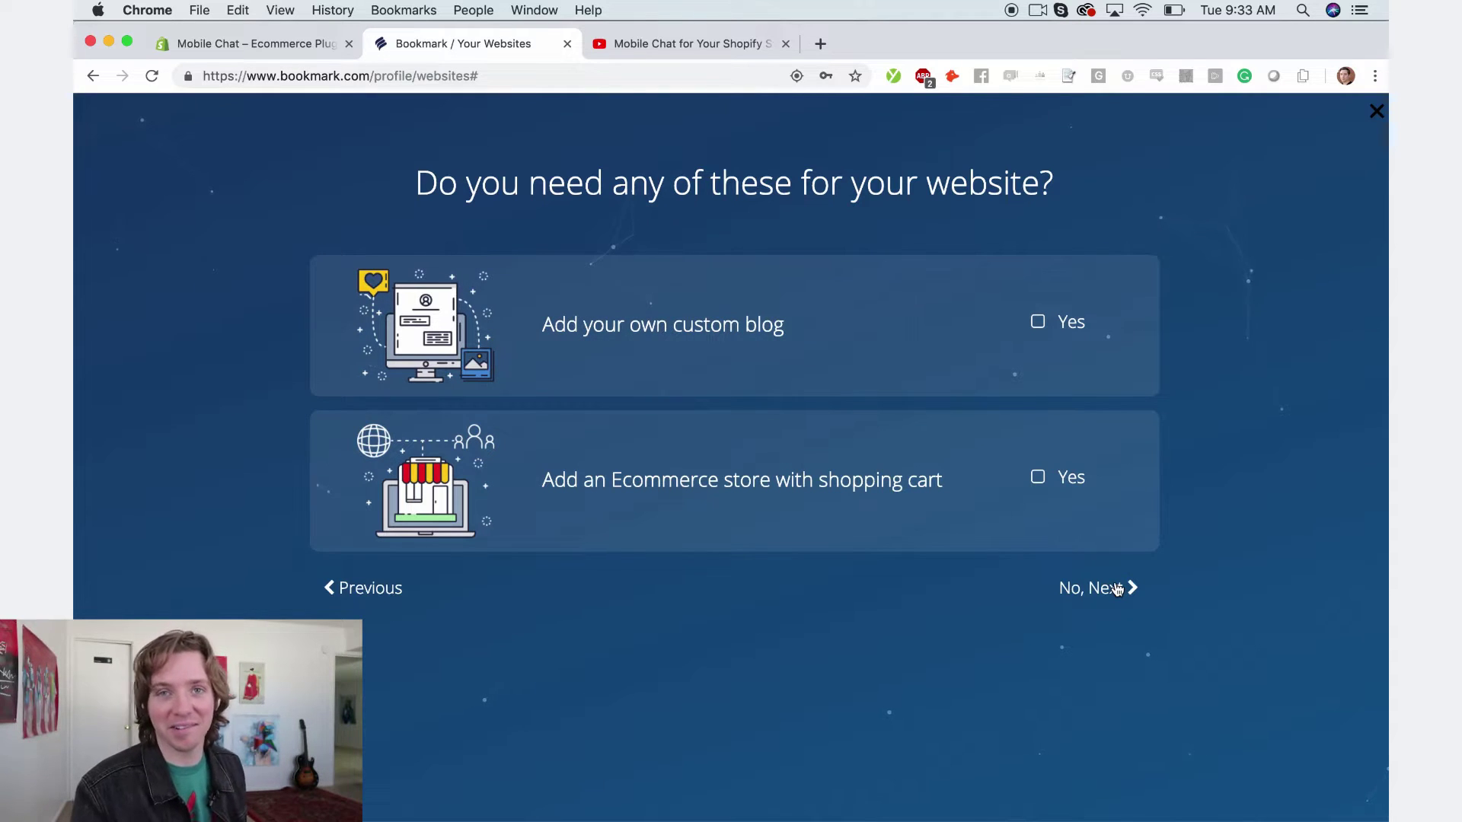
click(1117, 589)
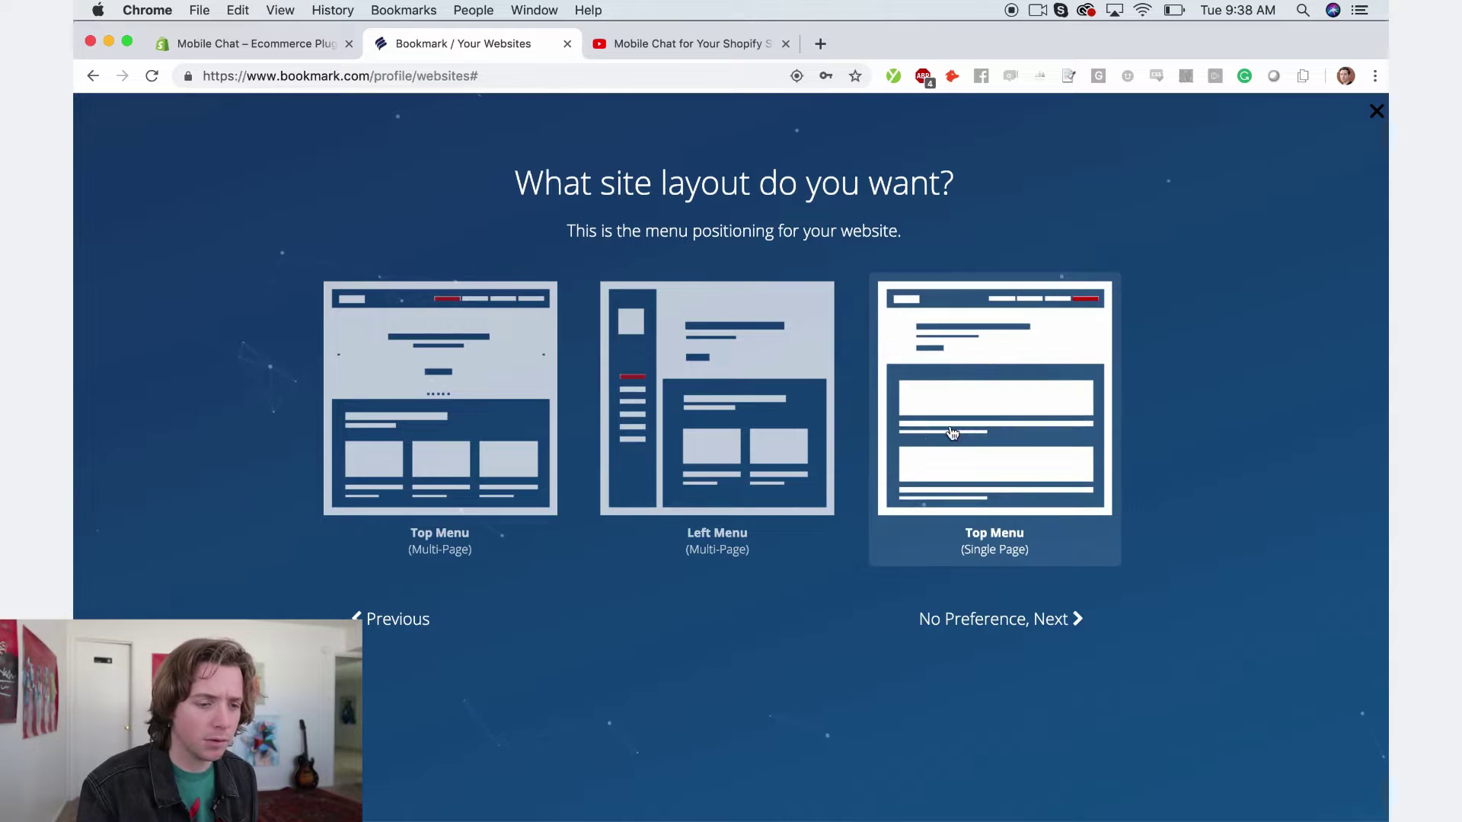
click(952, 426)
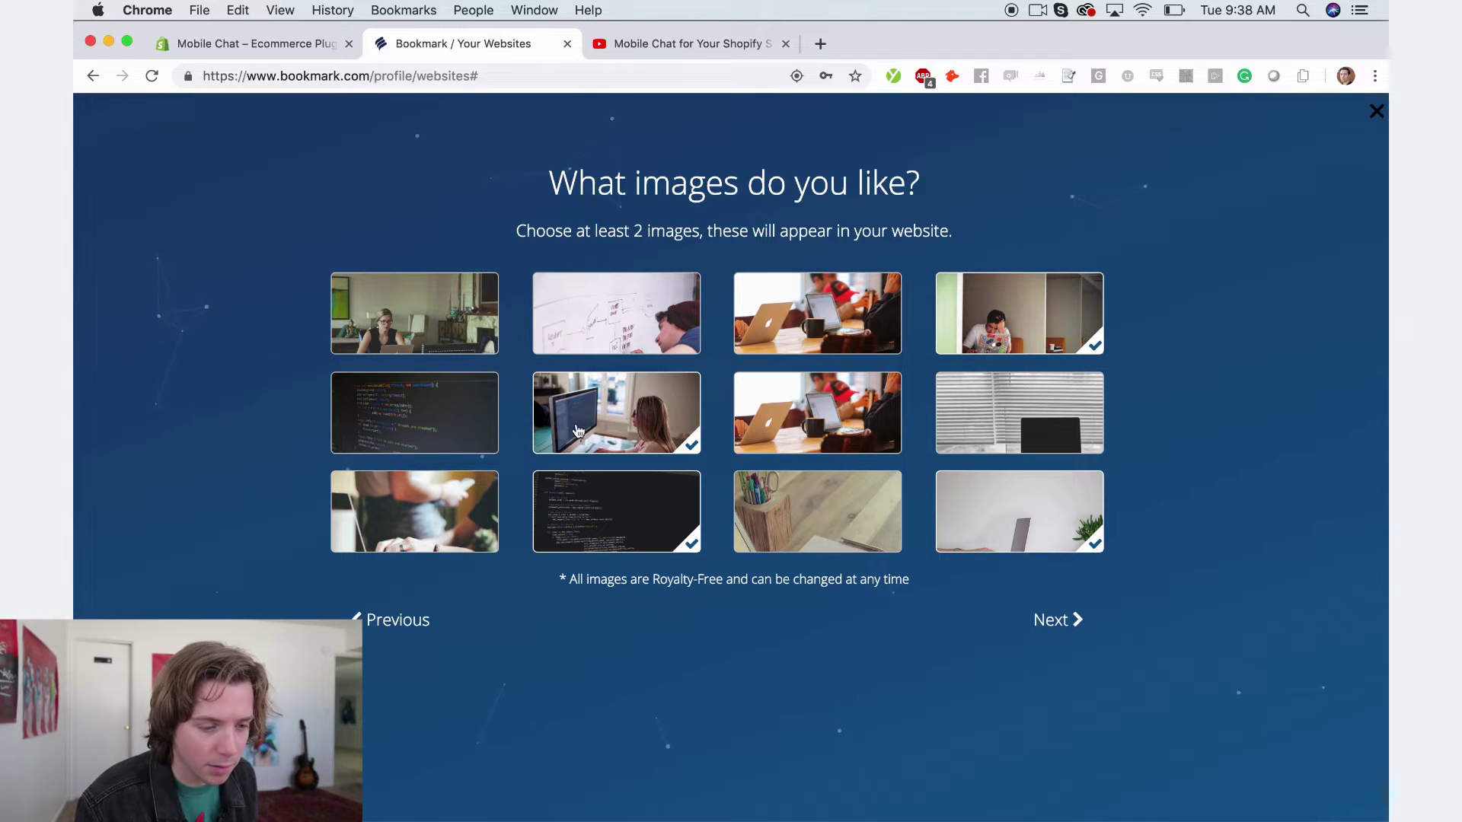
- Confirm the selected photos, pick the Bold style, and generate the website
click(1054, 623)
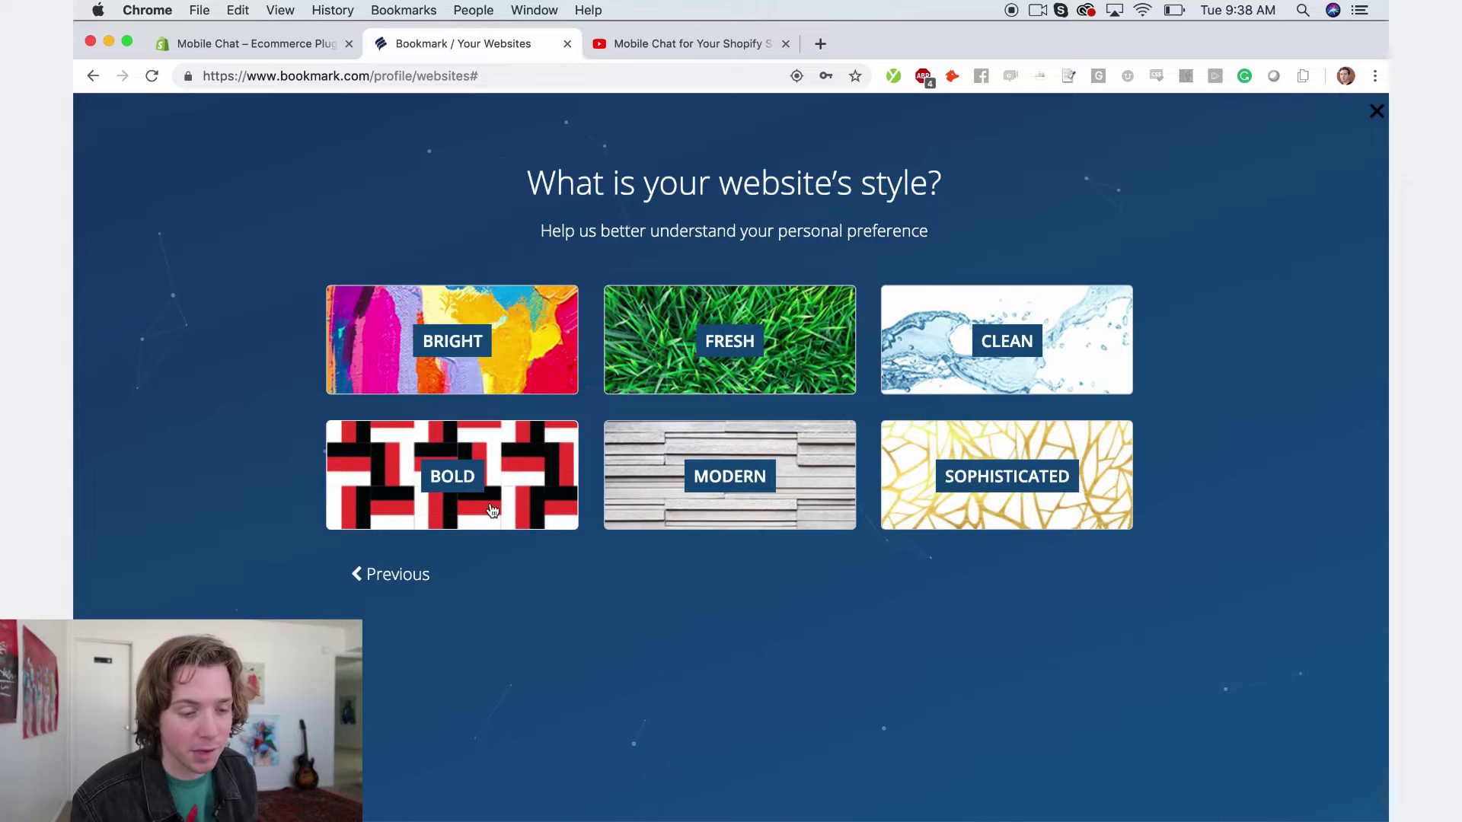
click(493, 510)
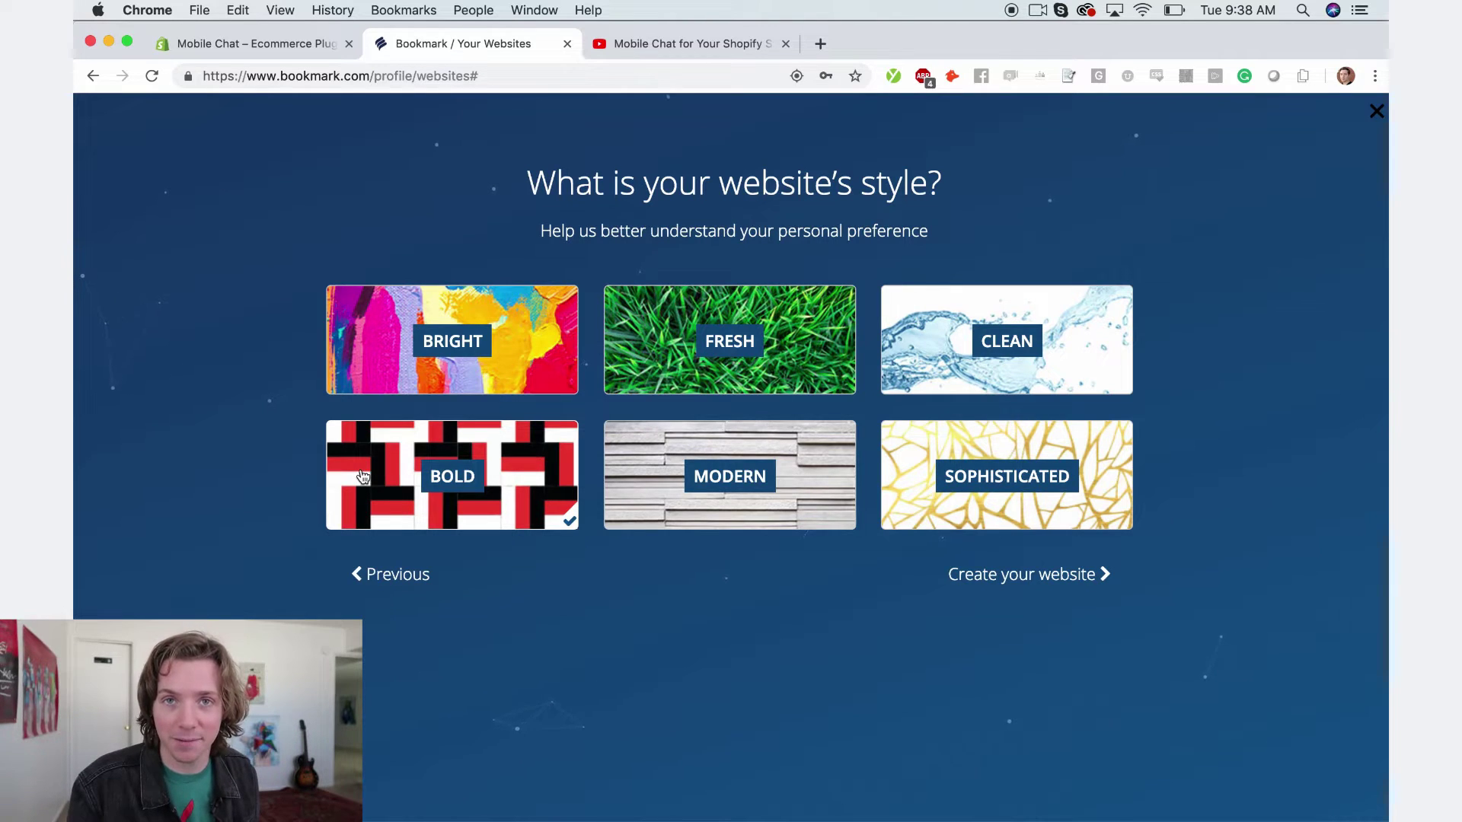
click(1063, 577)
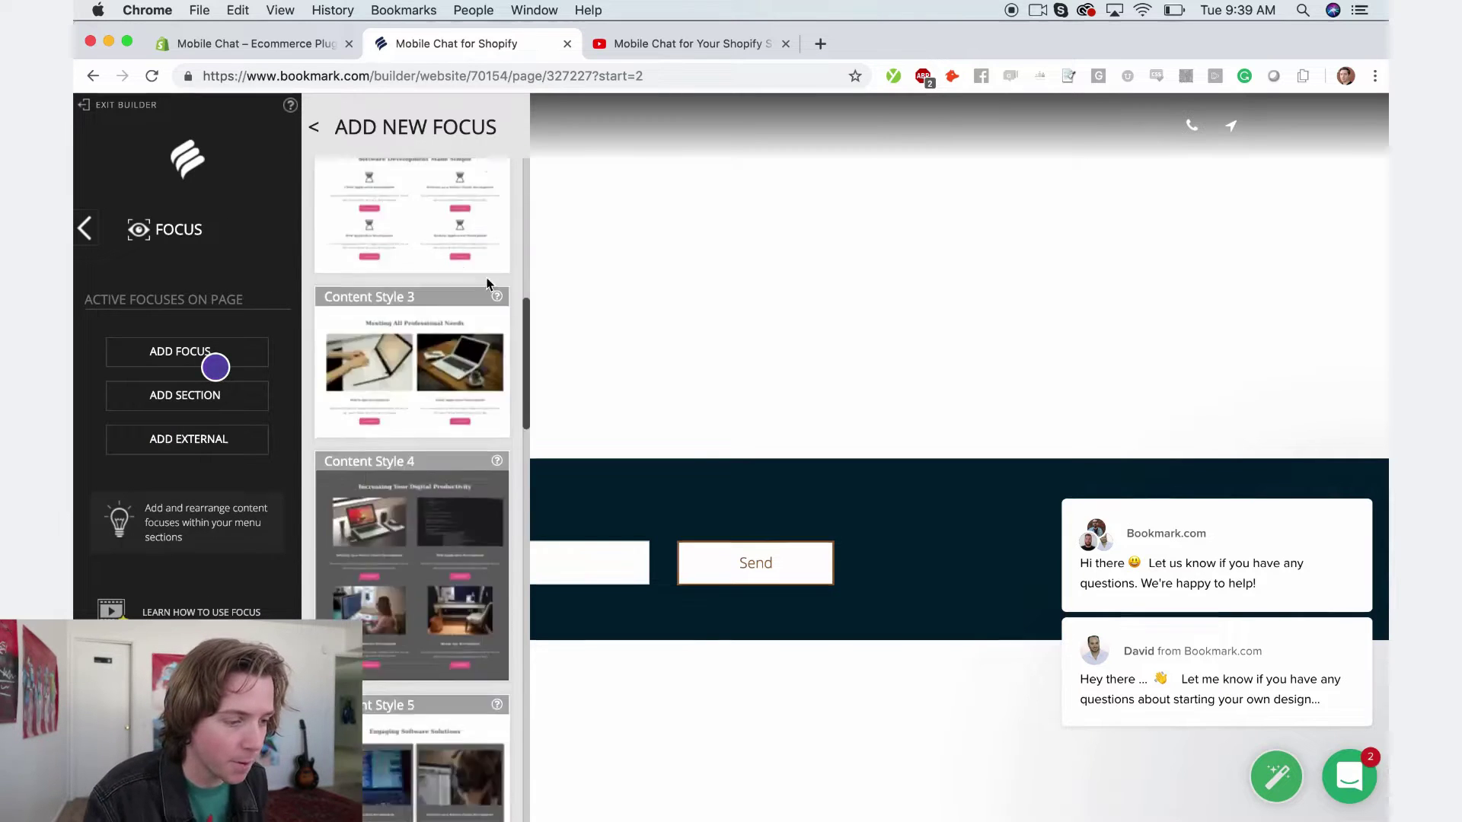
- Add a Content Style 2 features section and a Call to Action, then leave setup
click(473, 223)
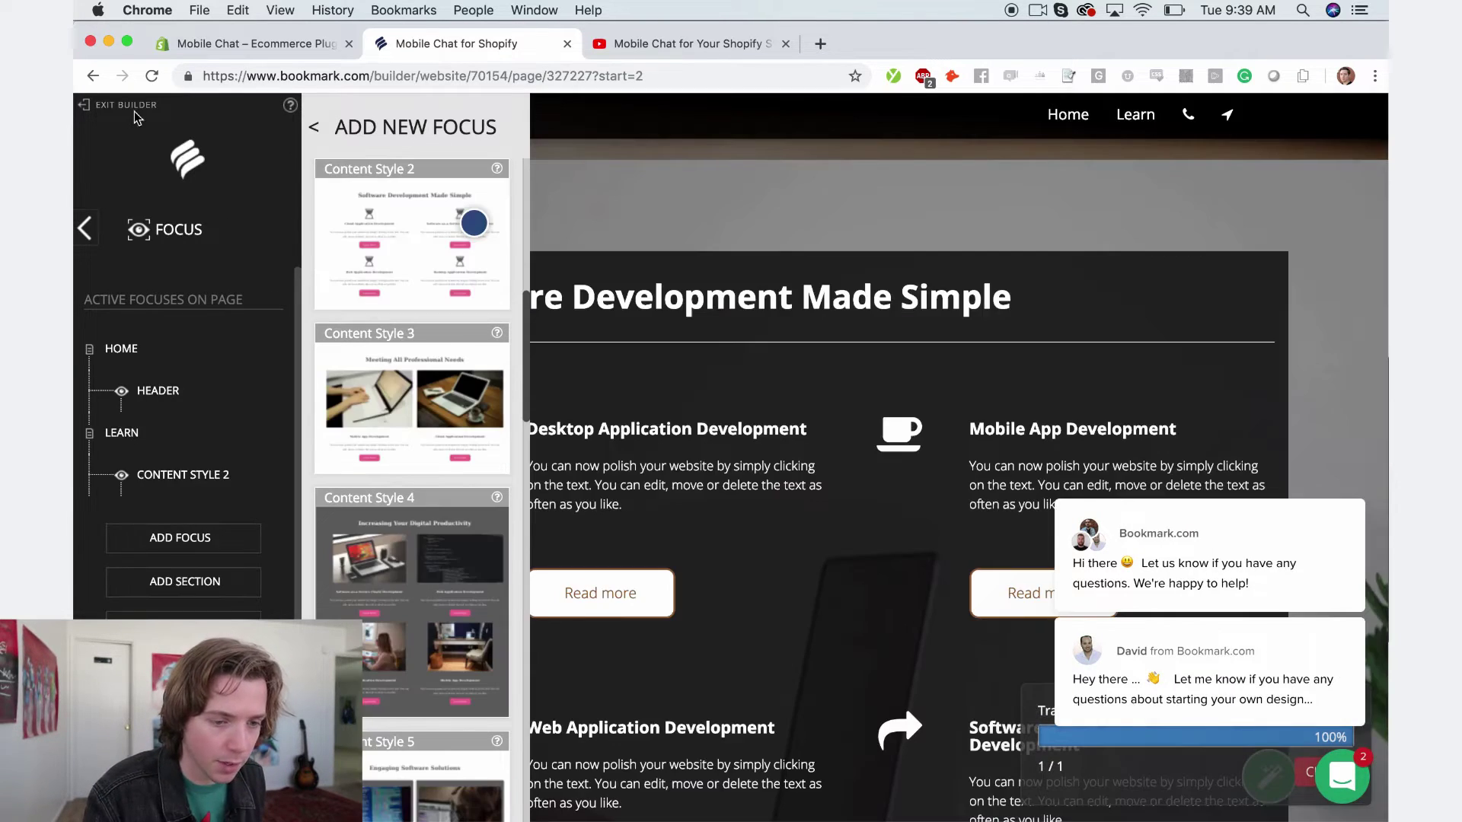
click(390, 218)
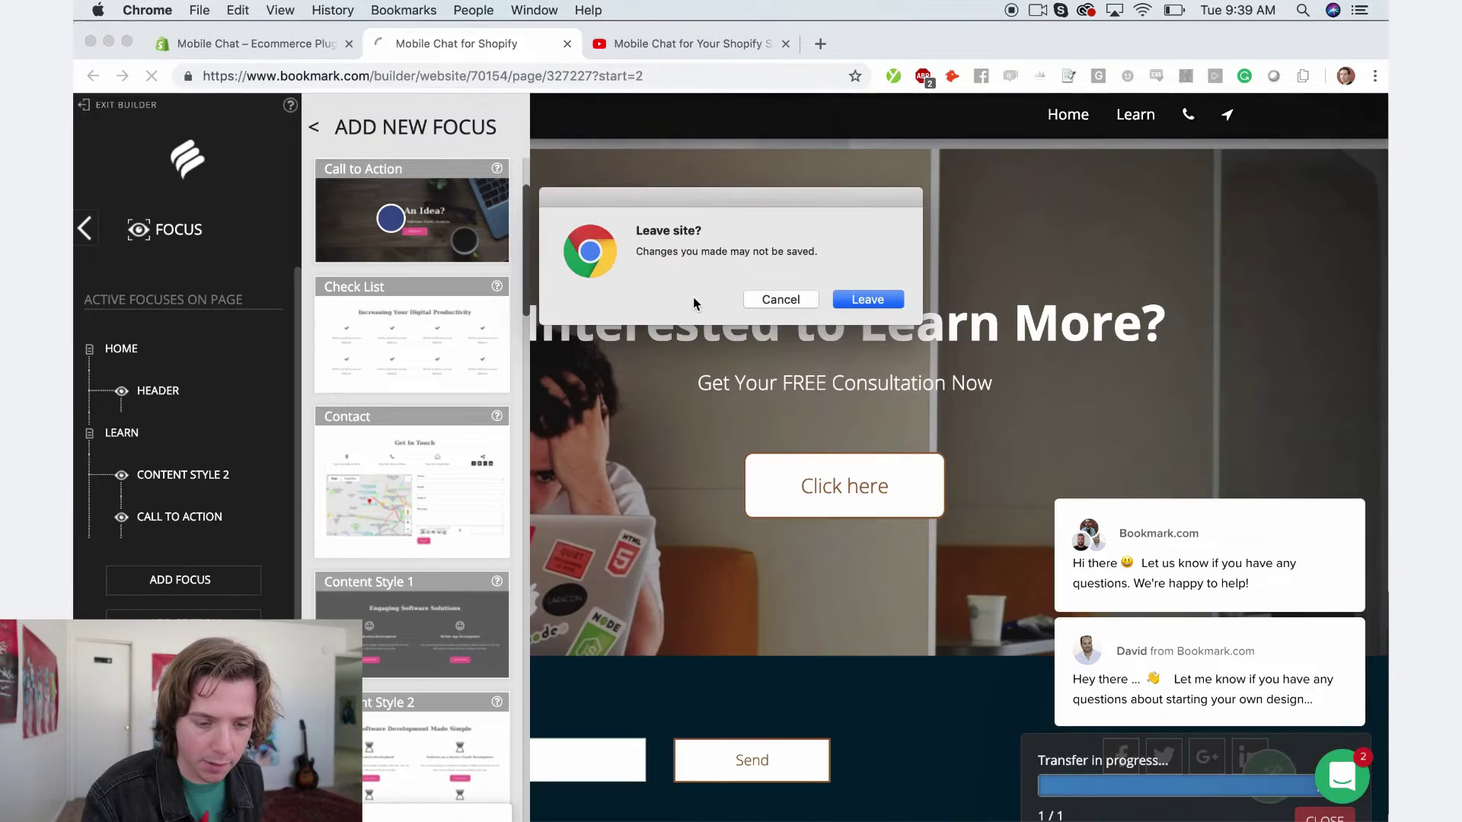
click(834, 301)
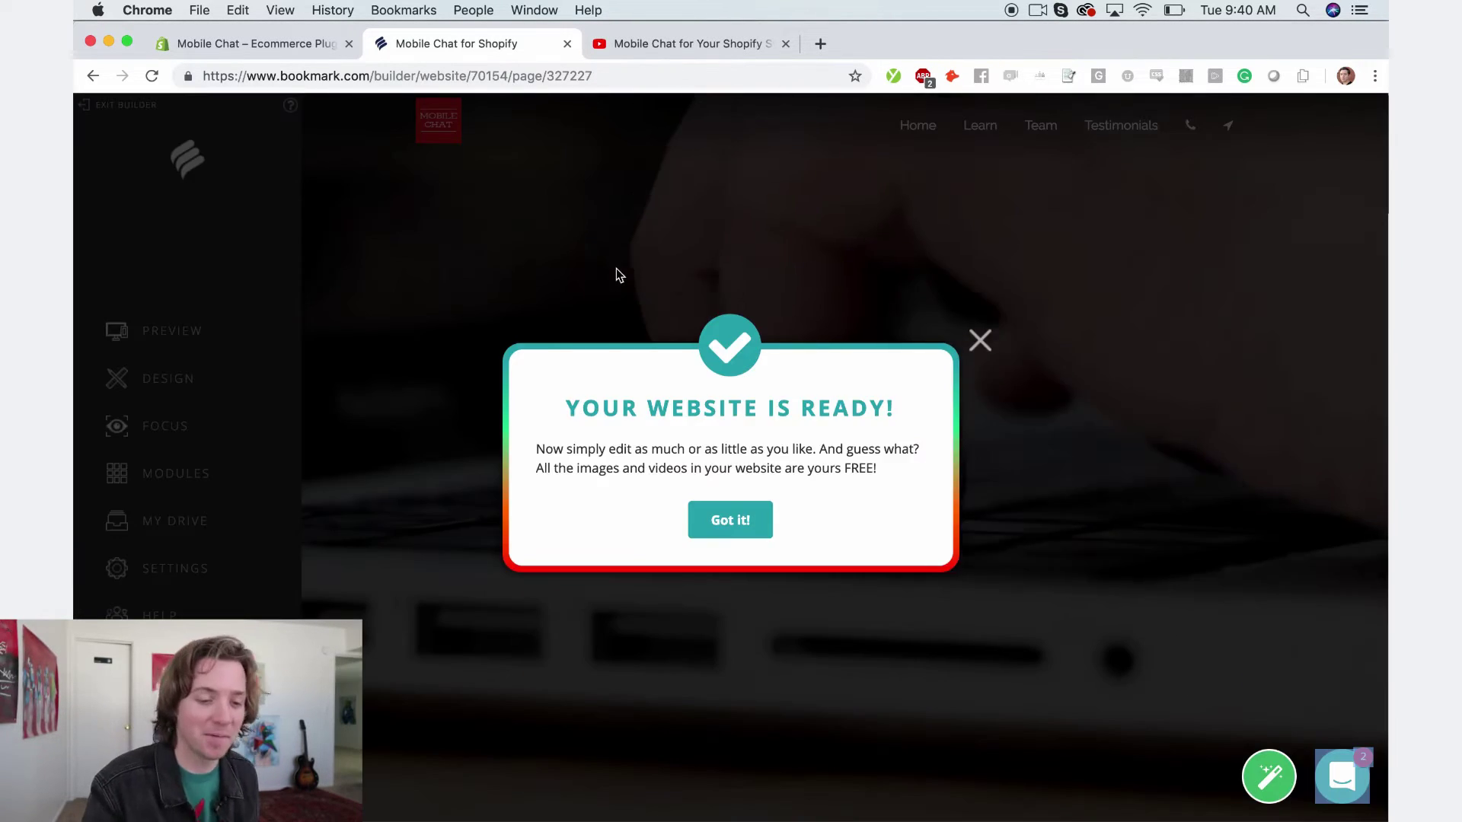
click(727, 521)
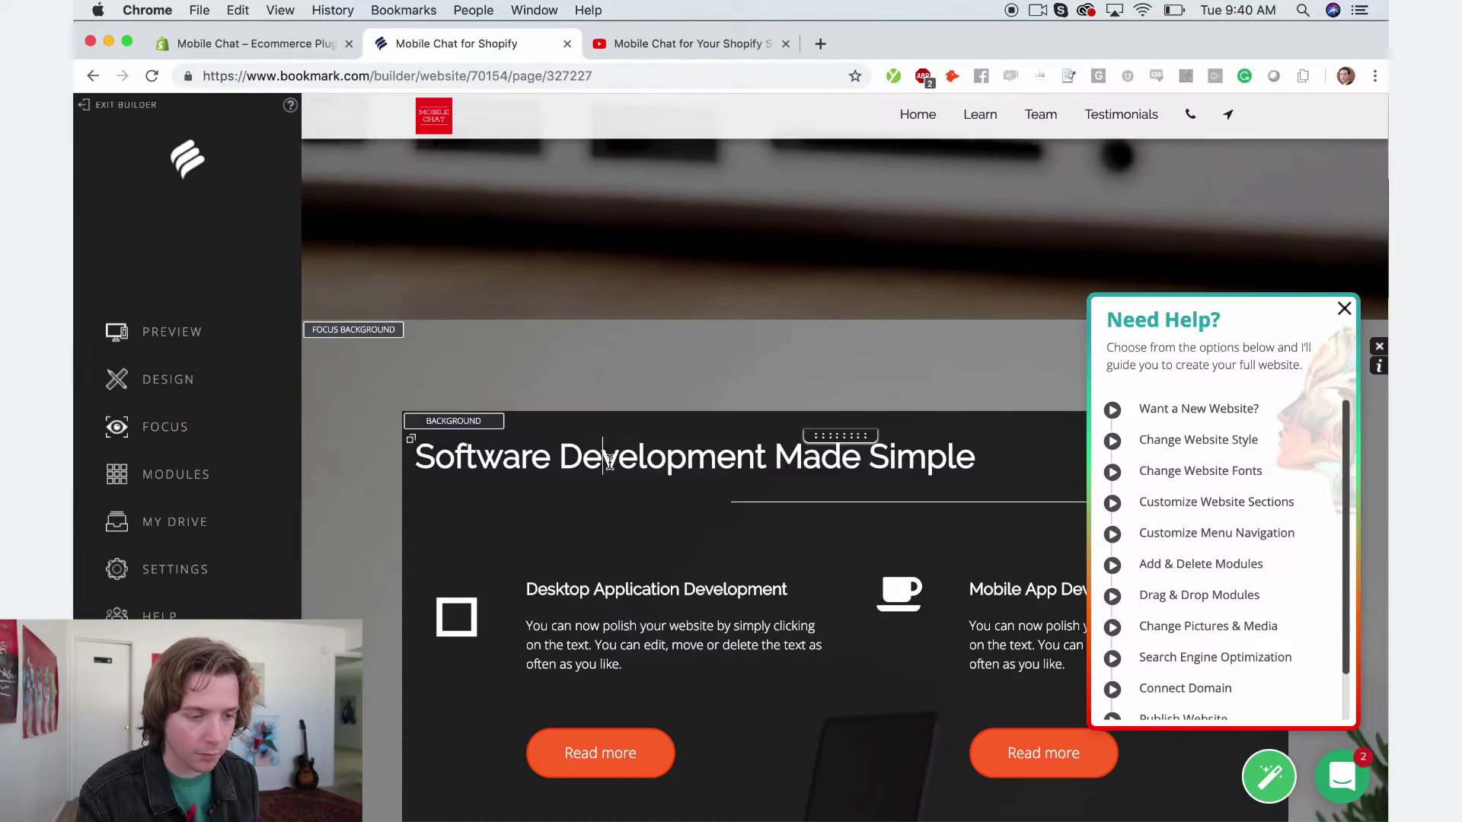
- Replace the heading with the Mobile Chat tagline ending ', directly from your Shopify Store'
double_click(680, 461)
triple_click(680, 461)
click(254, 44)
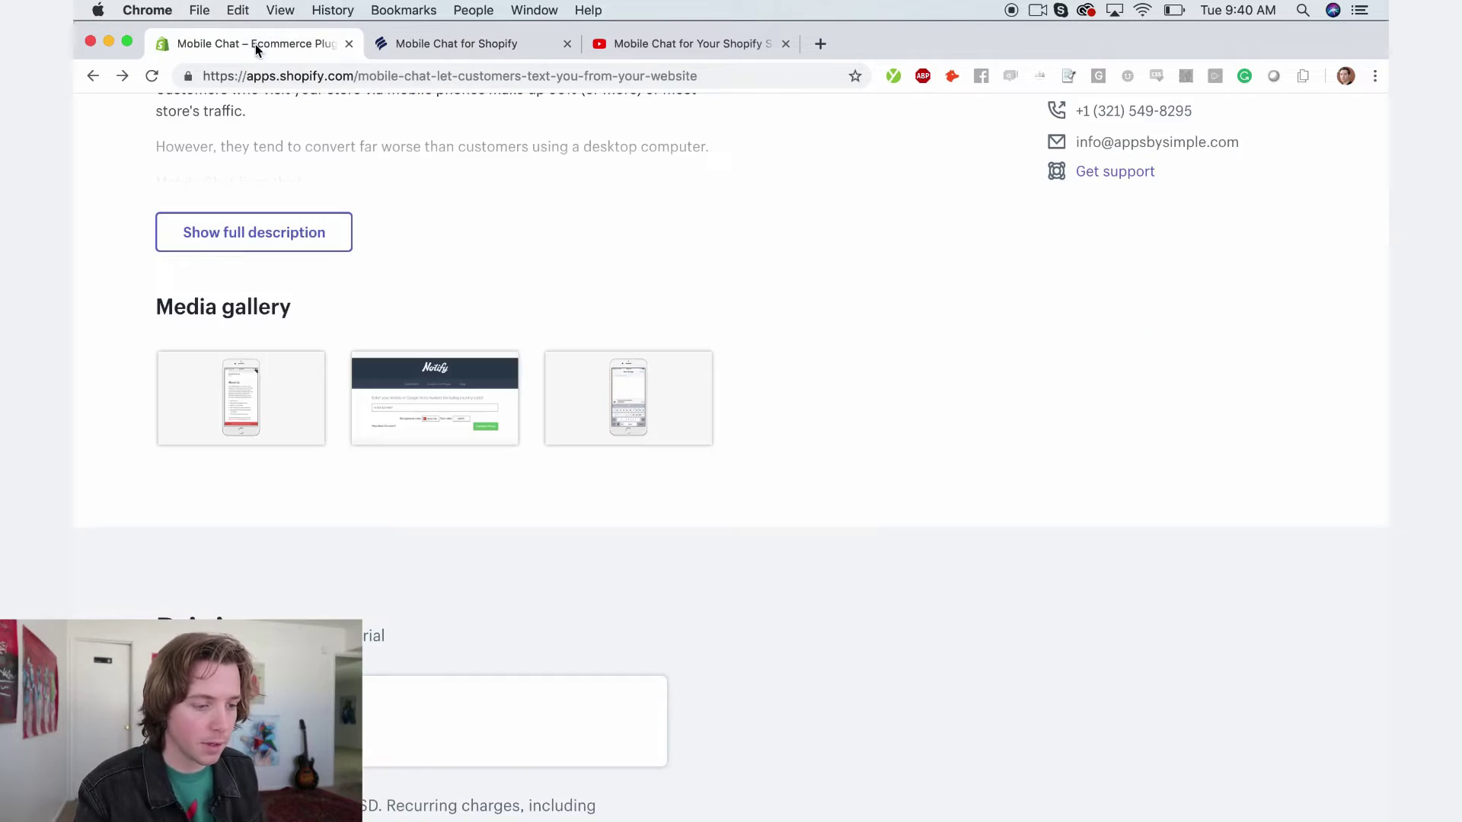
scroll(518, 270, up, 10)
drag(481, 345, 287, 340)
key(ctrl+Tab)
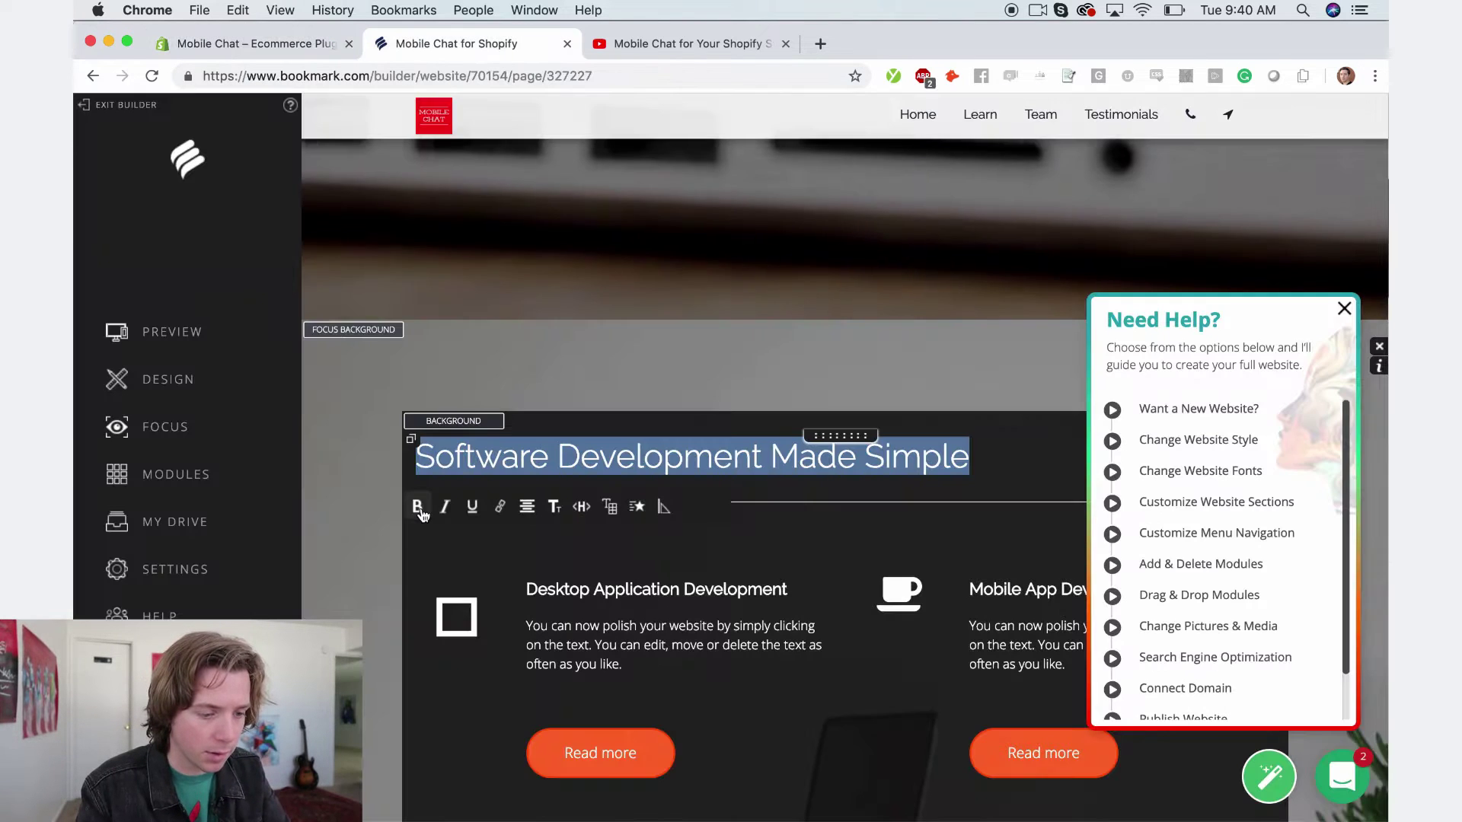
text(Make more sales and chat with your mobile customers in one tap)
text(, direc)
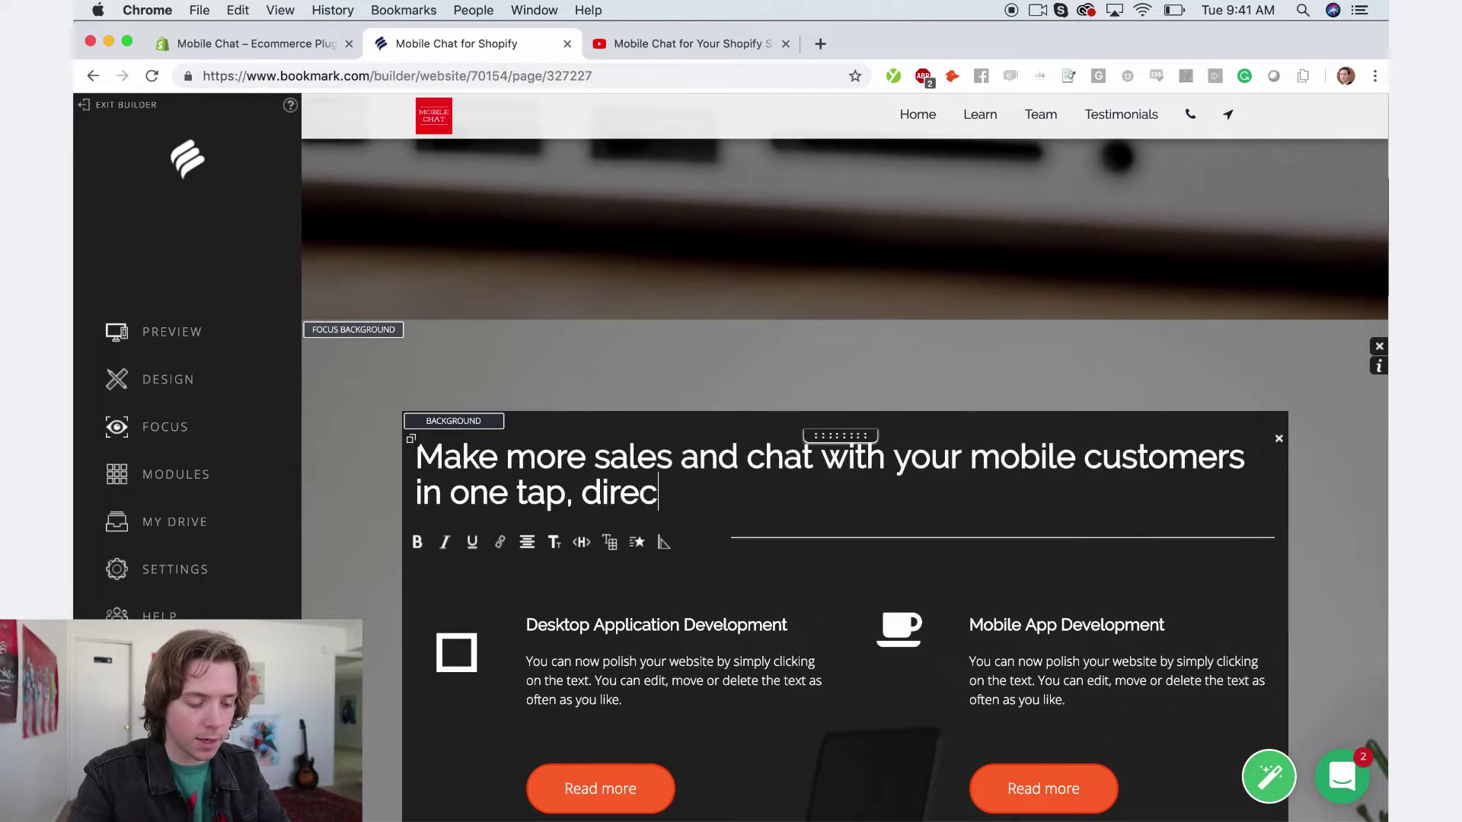
text(tly from your Sho)
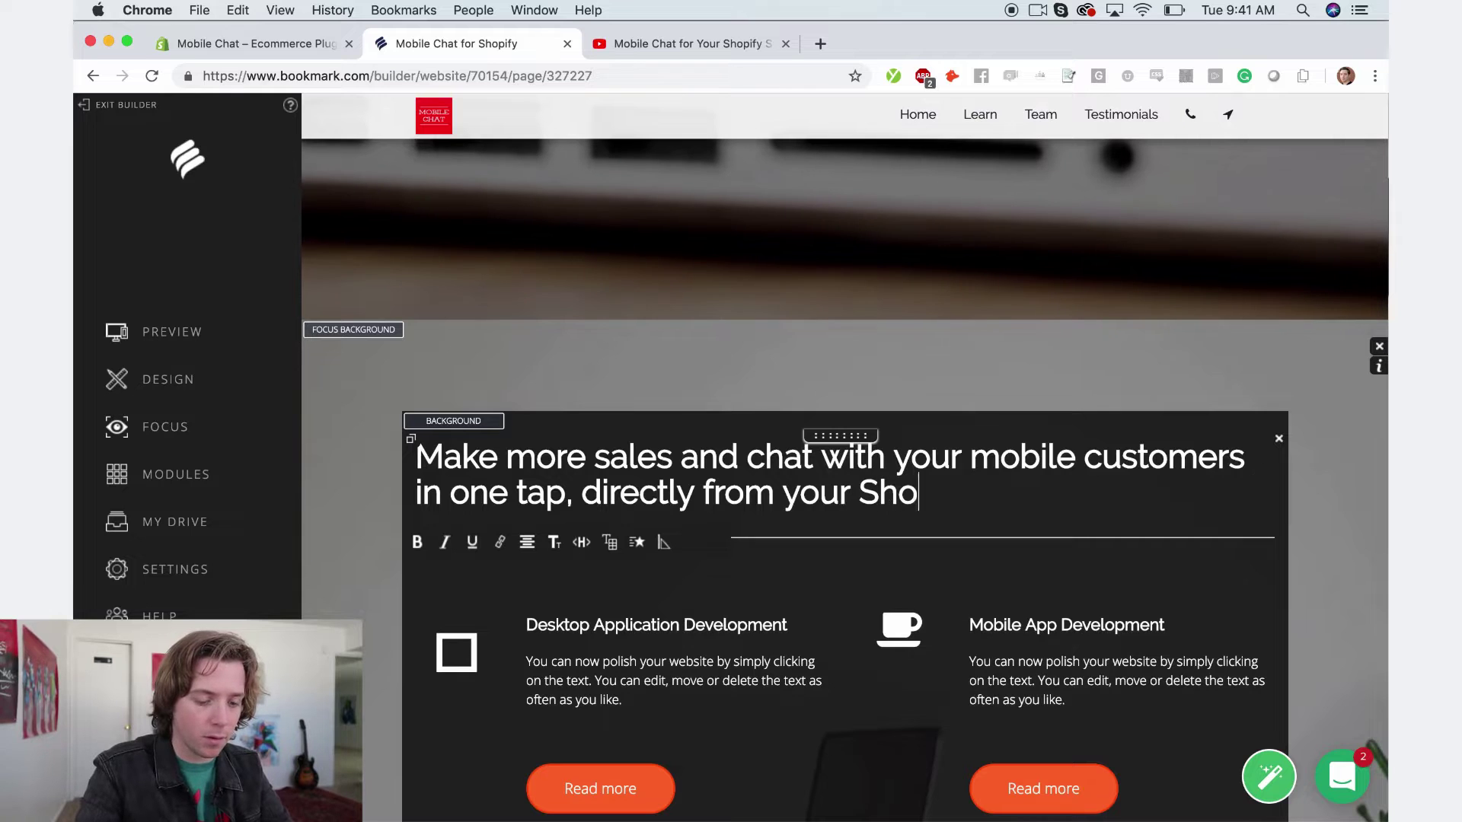
text(pify Sto)
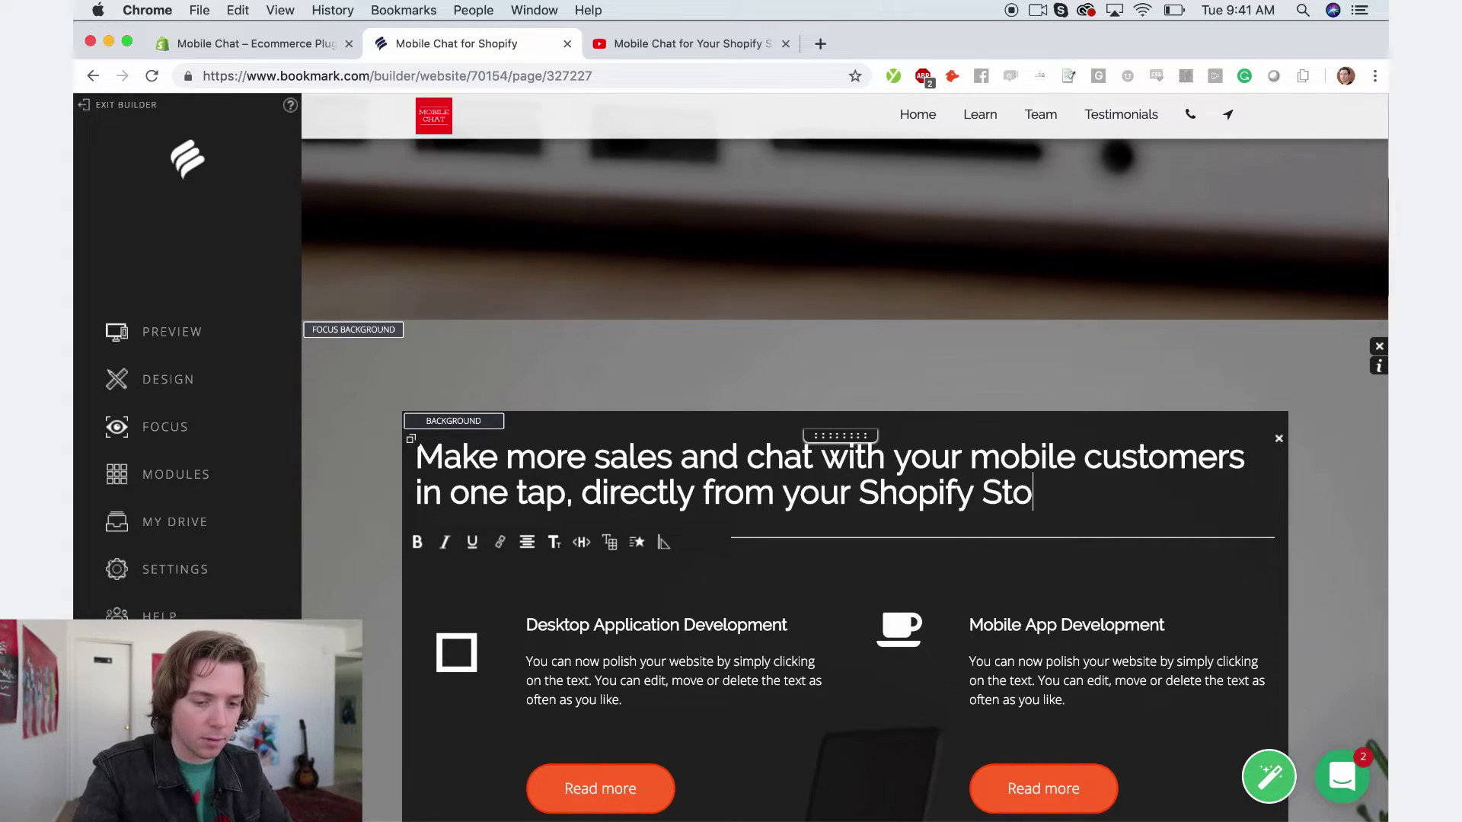
text(re)
- Paste the Easy Texting description from Shopify into the first feature block
scroll(1142, 624, down, 3)
scroll(1142, 610, down, 3)
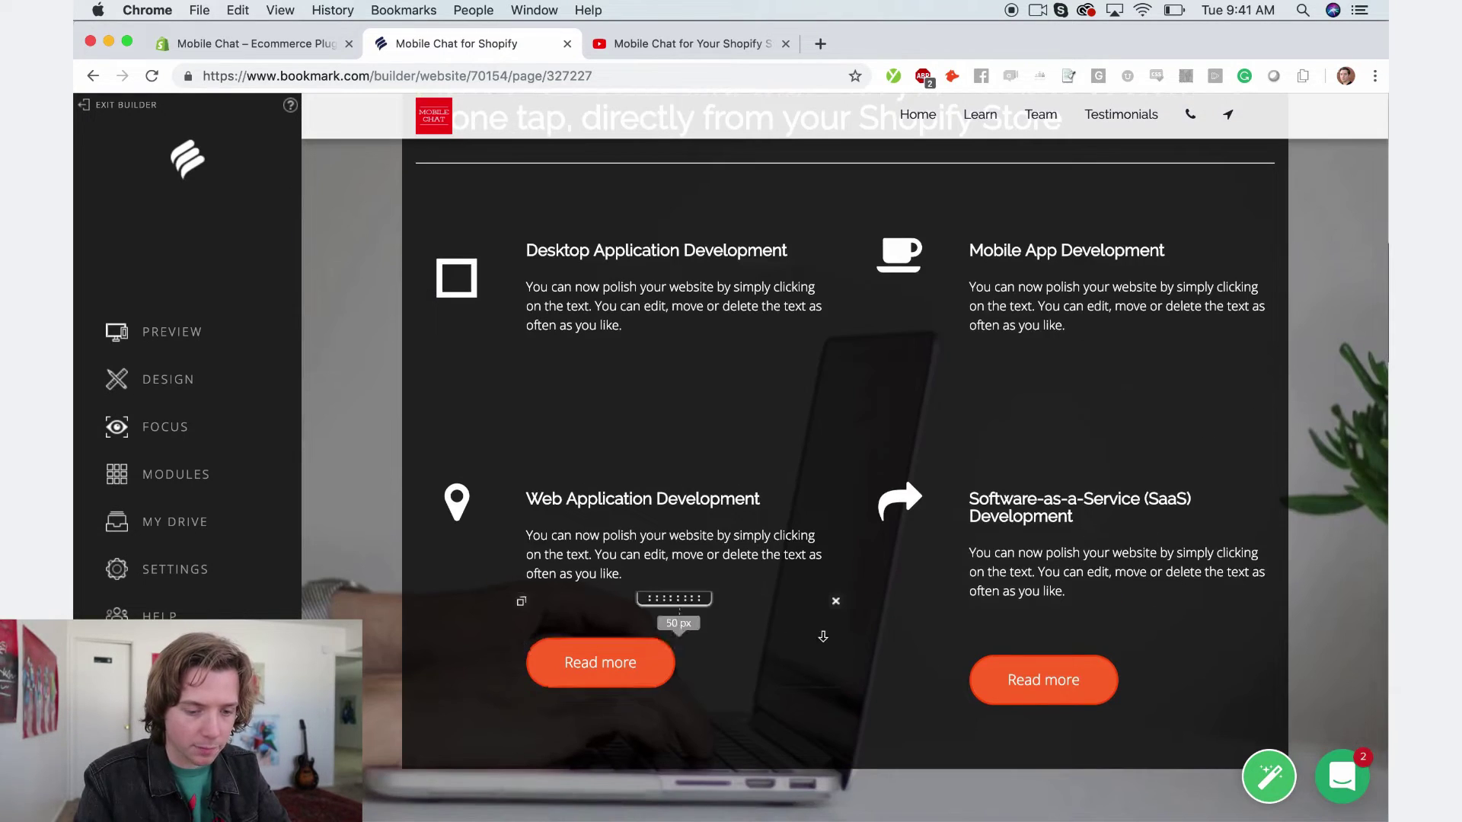
key(ctrl+shift+Tab)
drag(211, 379, 199, 364)
key(super+c)
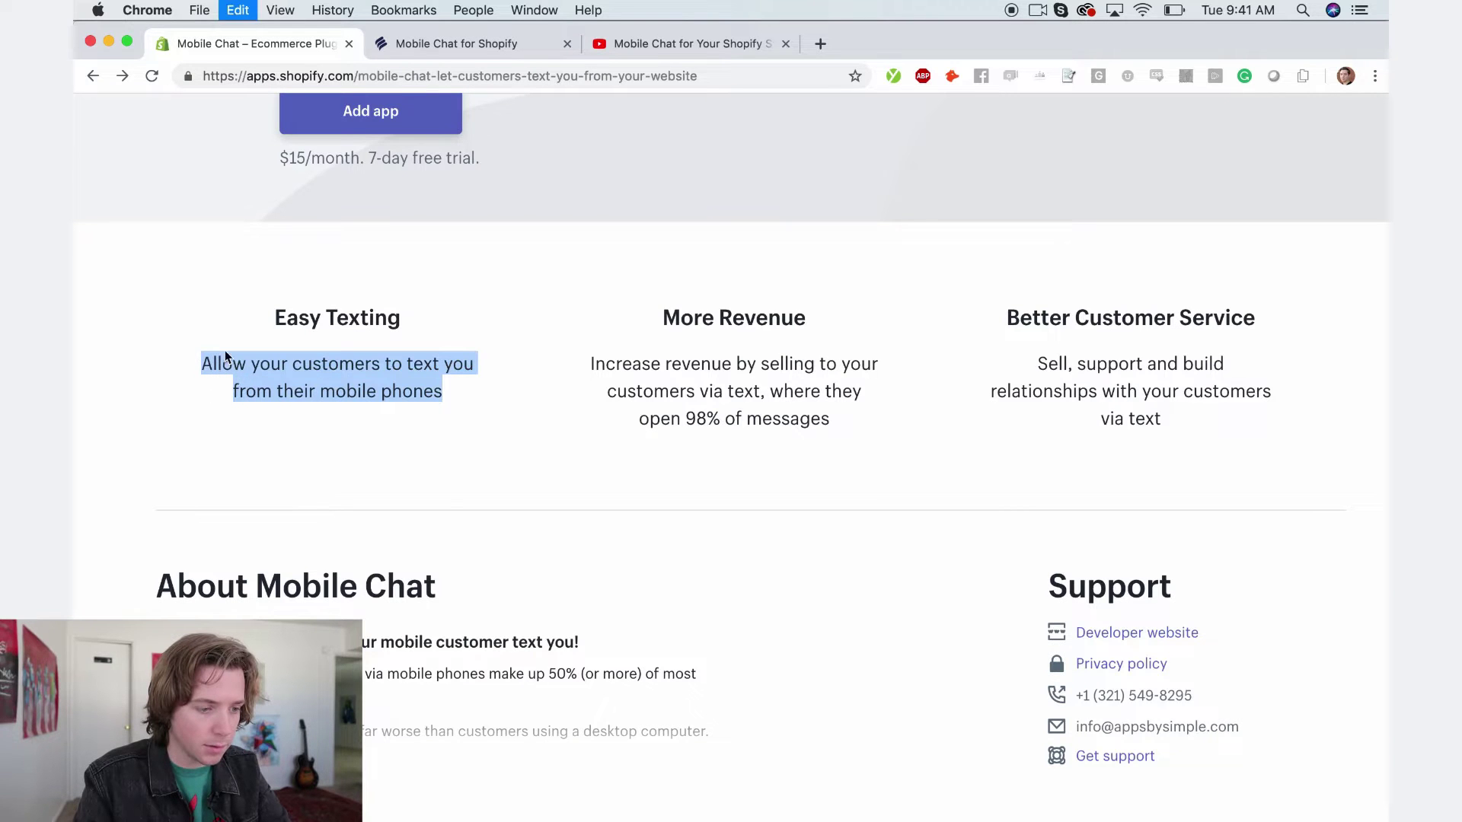
click(518, 48)
click(586, 316)
key(super+a)
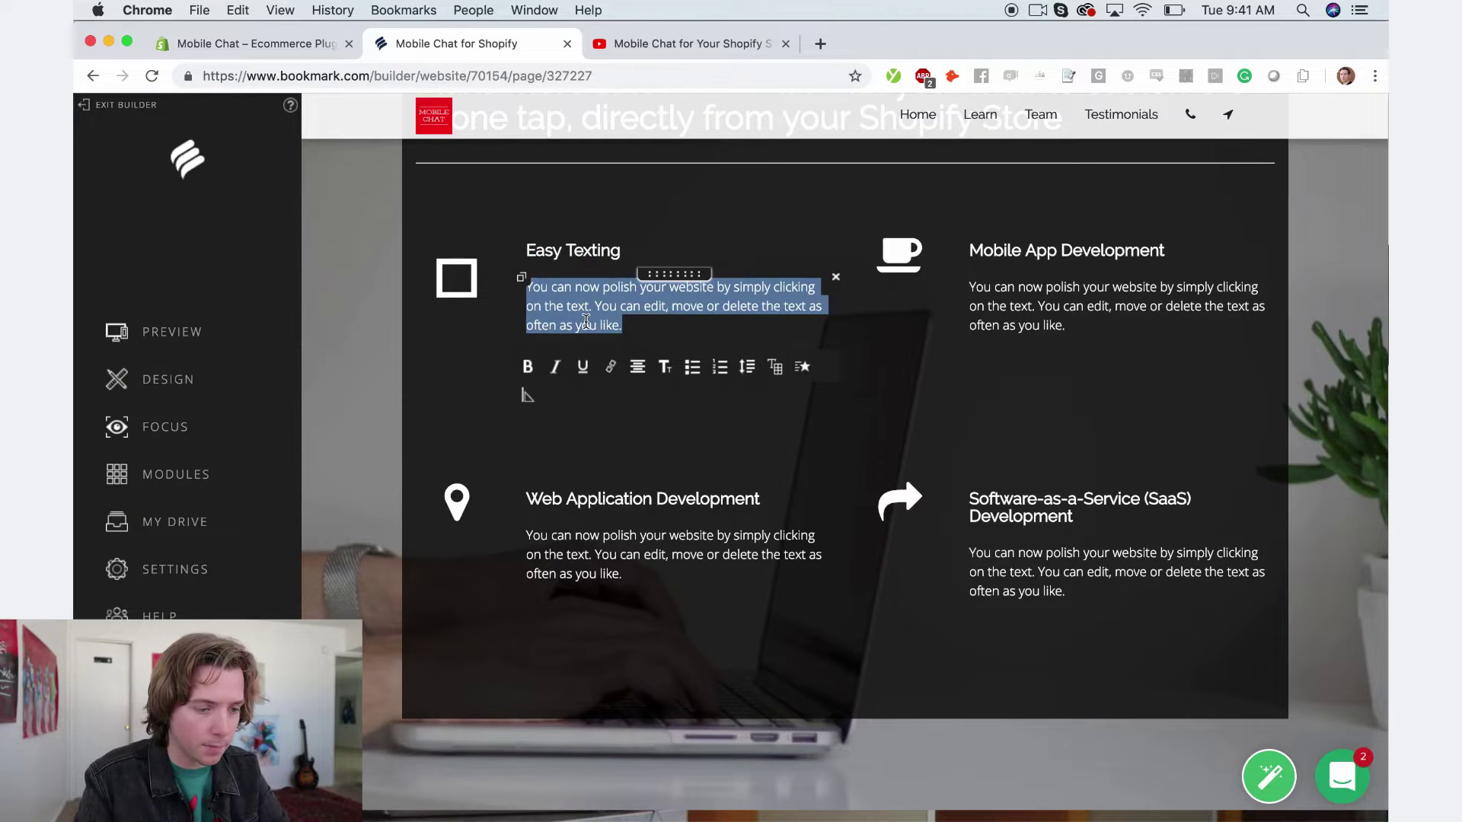
key(super+v)
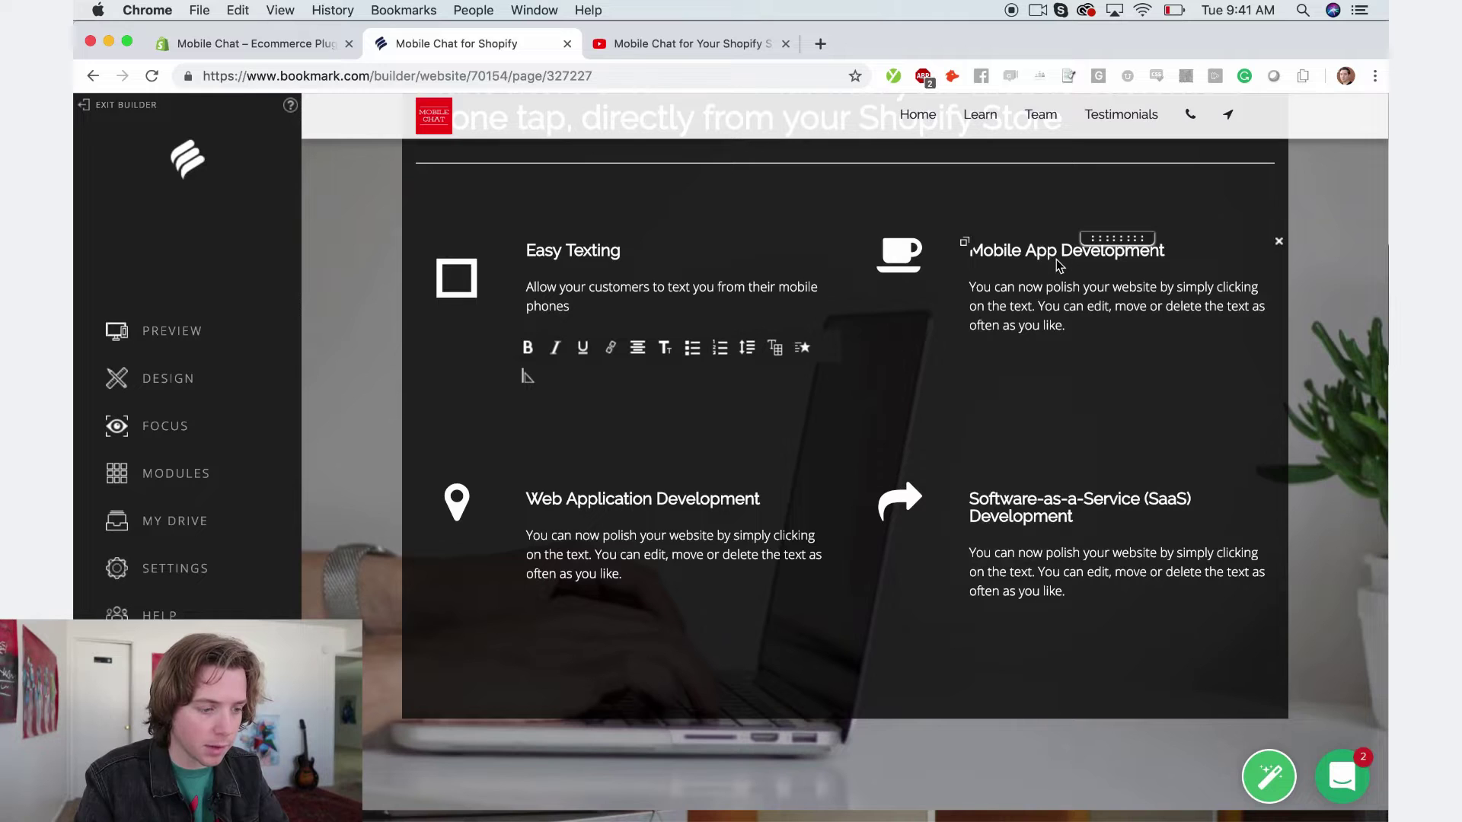
- Retitle the second feature More Revenue and paste in its Shopify description
click(1060, 254)
key(super+a)
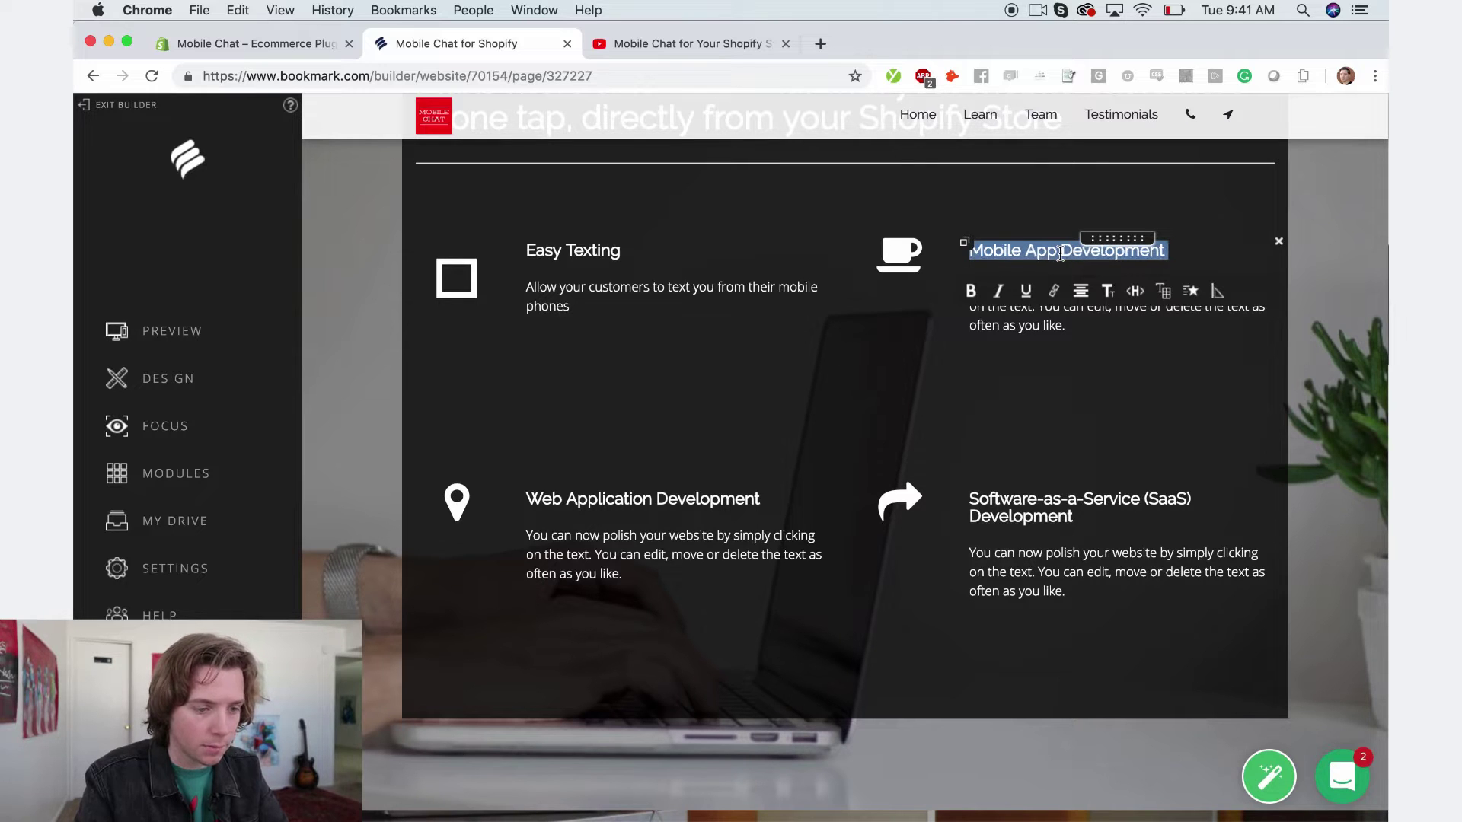
key(super+v)
click(251, 45)
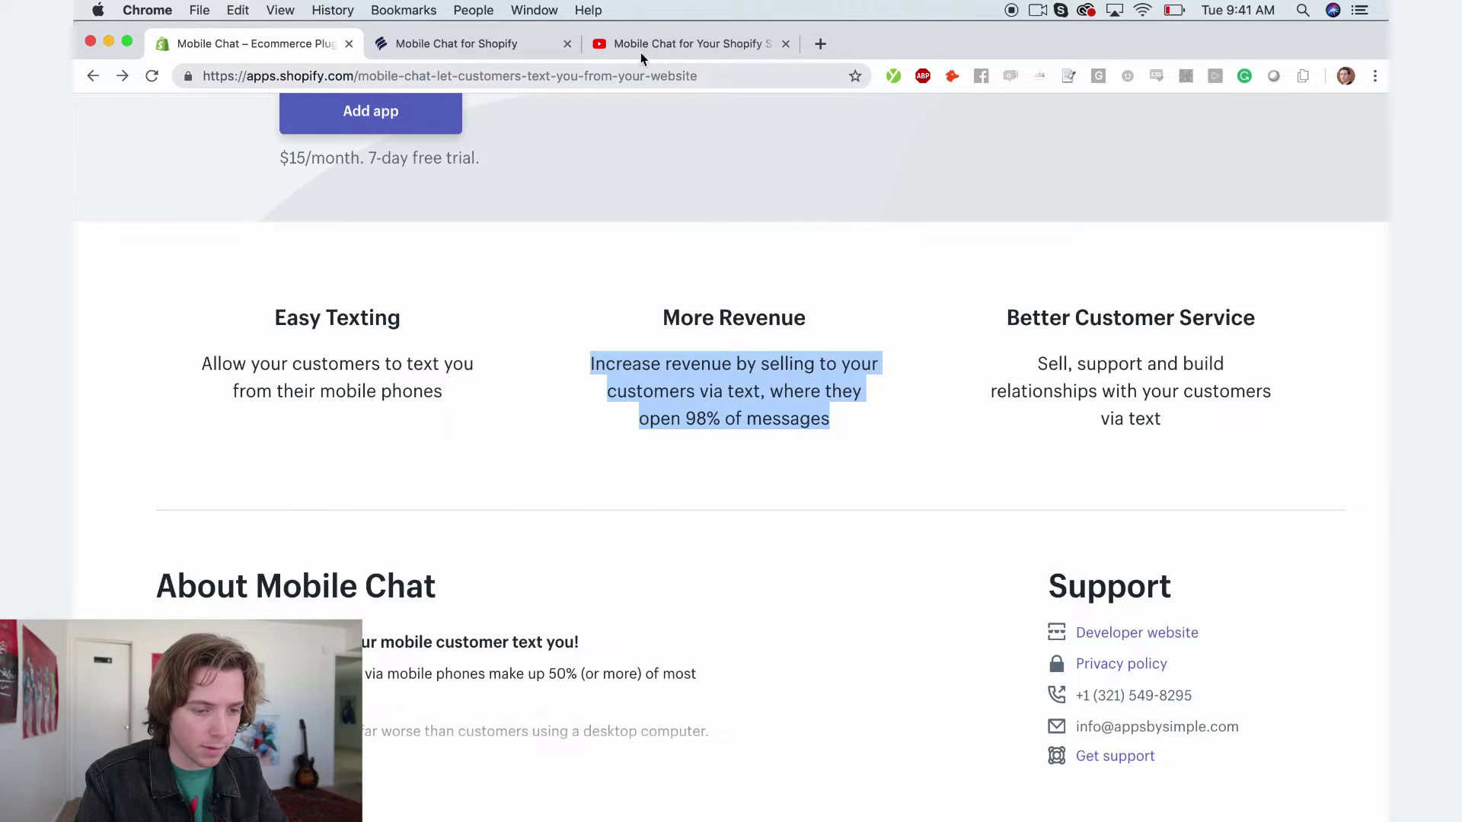
click(457, 44)
click(993, 326)
key(super+a)
key(super+v)
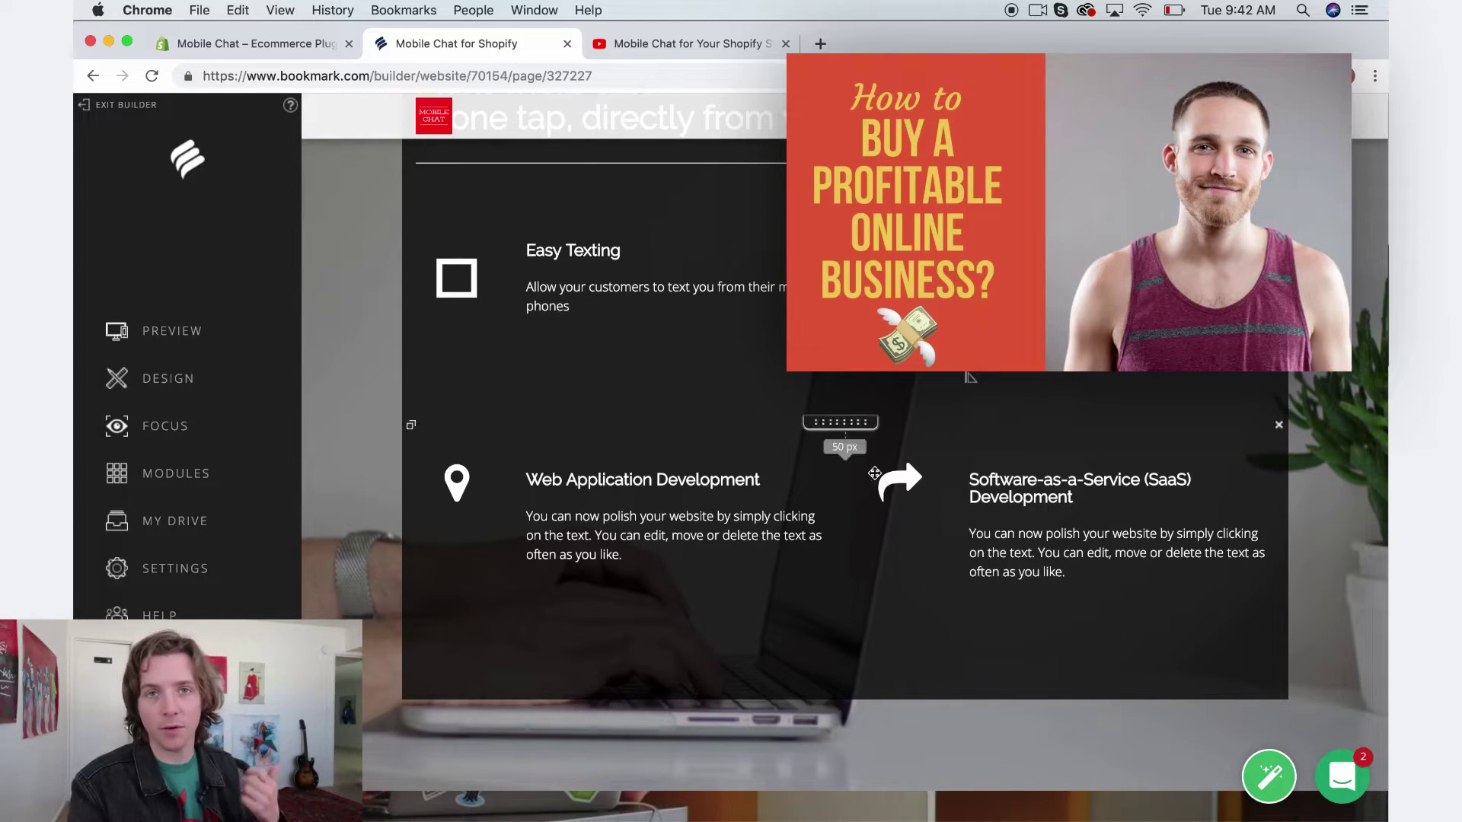
mouse_move(693, 458)
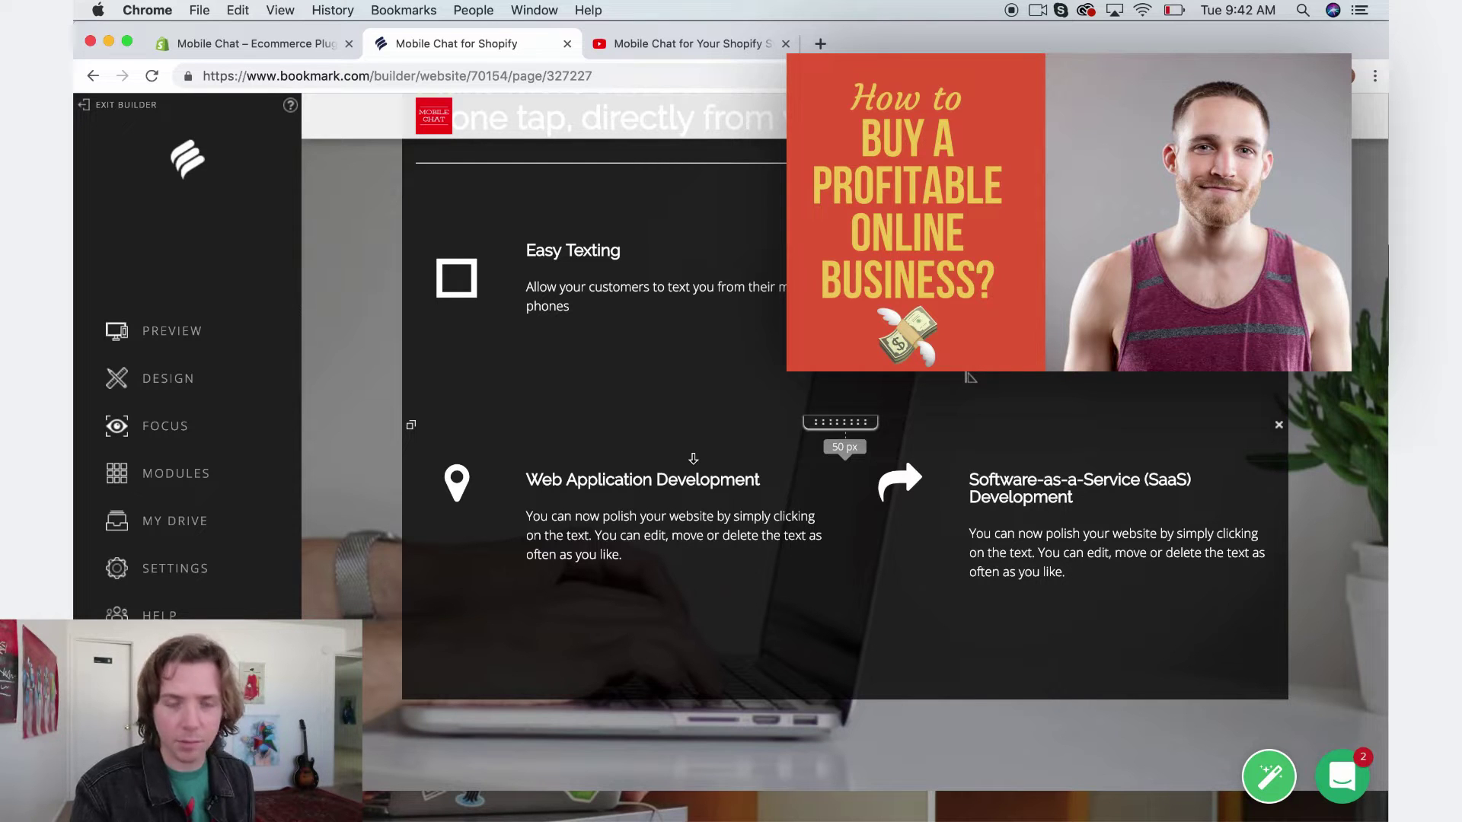
- Retitle the third feature Better Customer Service, leaving its description unbolded
click(613, 479)
key(ctrl+v)
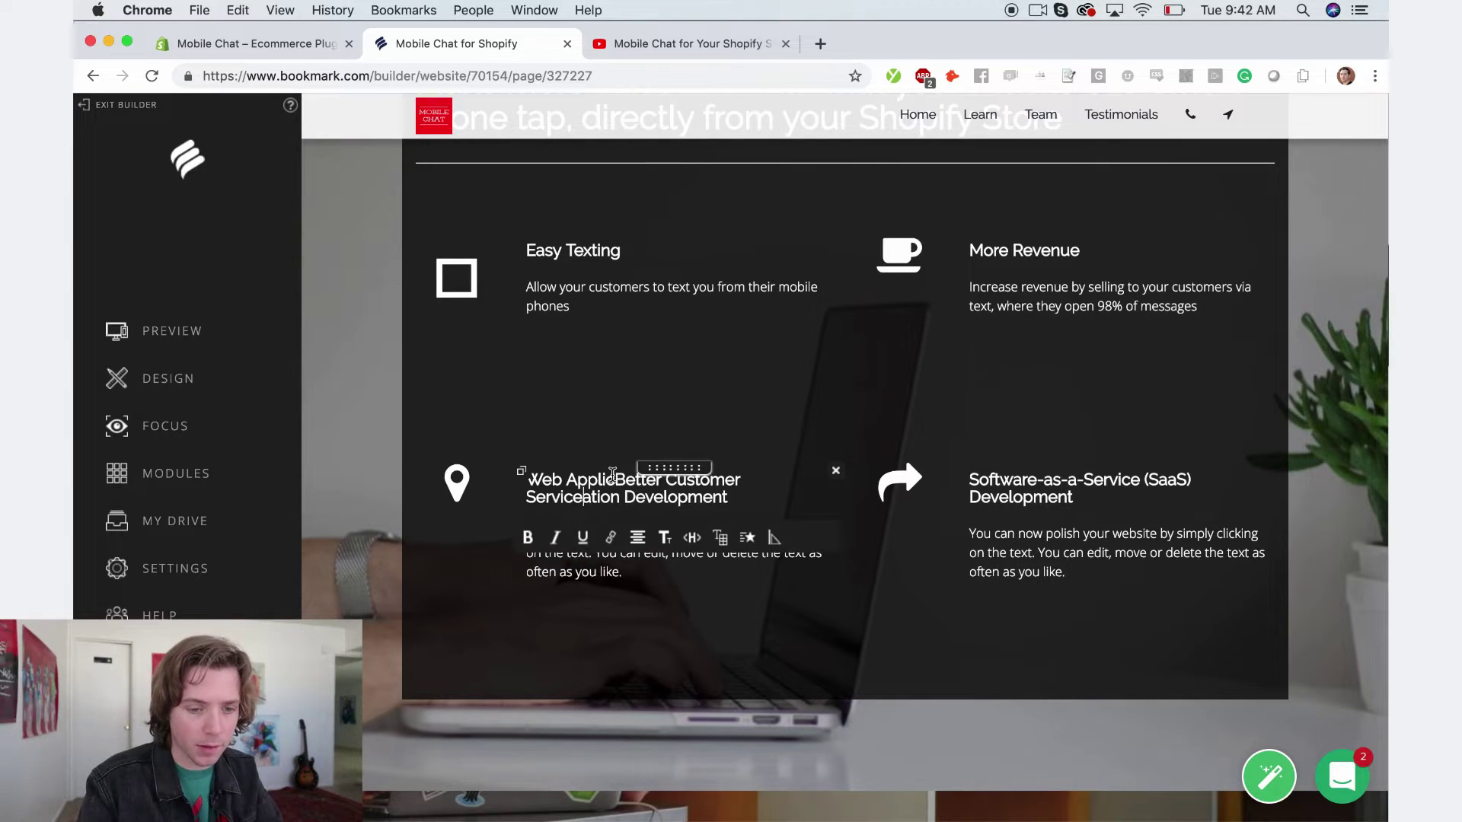
key(ctrl+a)
key(ctrl+v)
triple_click(682, 577)
key(ctrl+b)
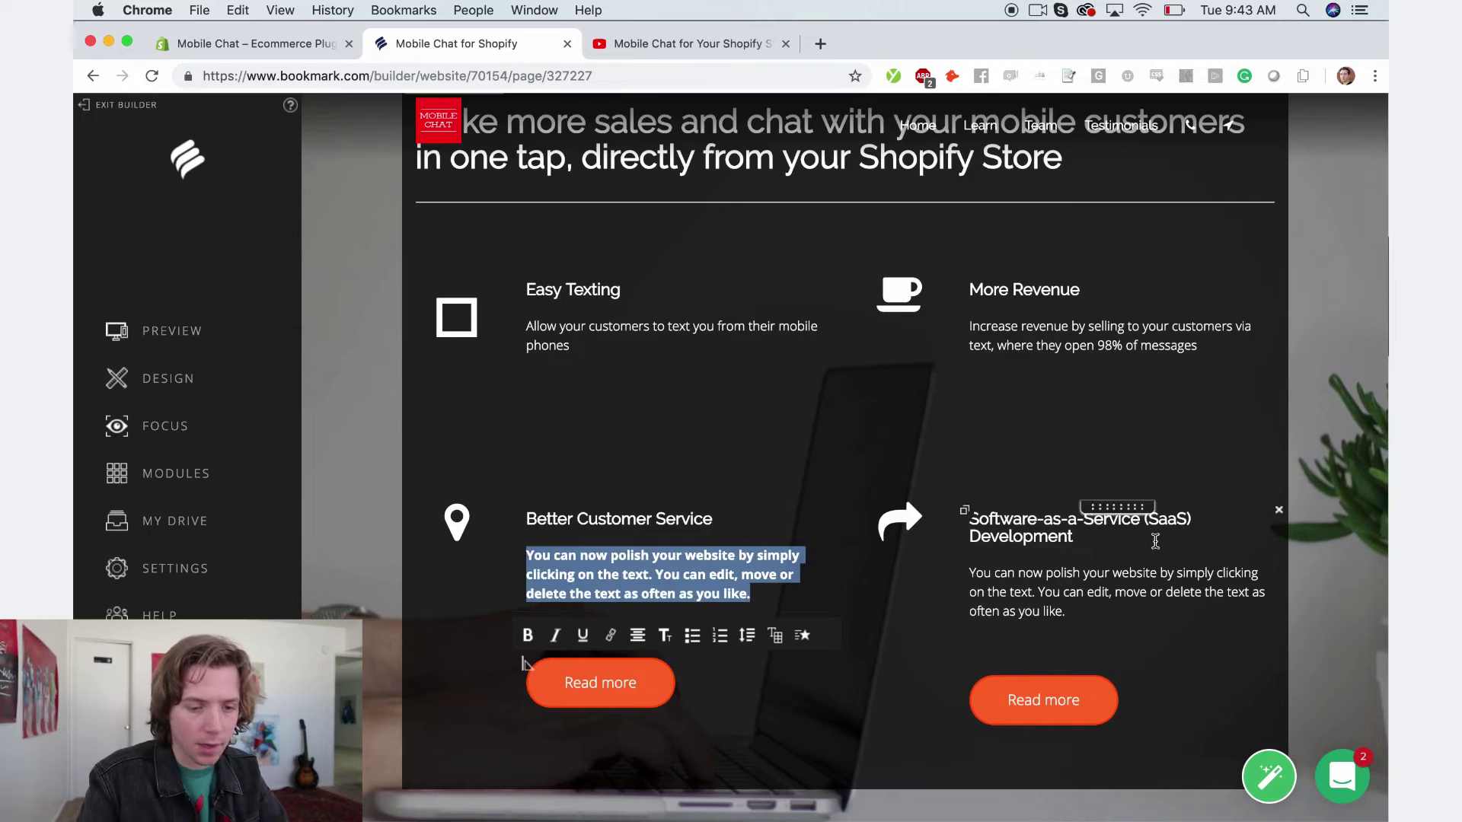
key(ctrl+b)
- Retitle the fourth feature More Repeat Customers, type its description, and move the Read more button down
click(1090, 533)
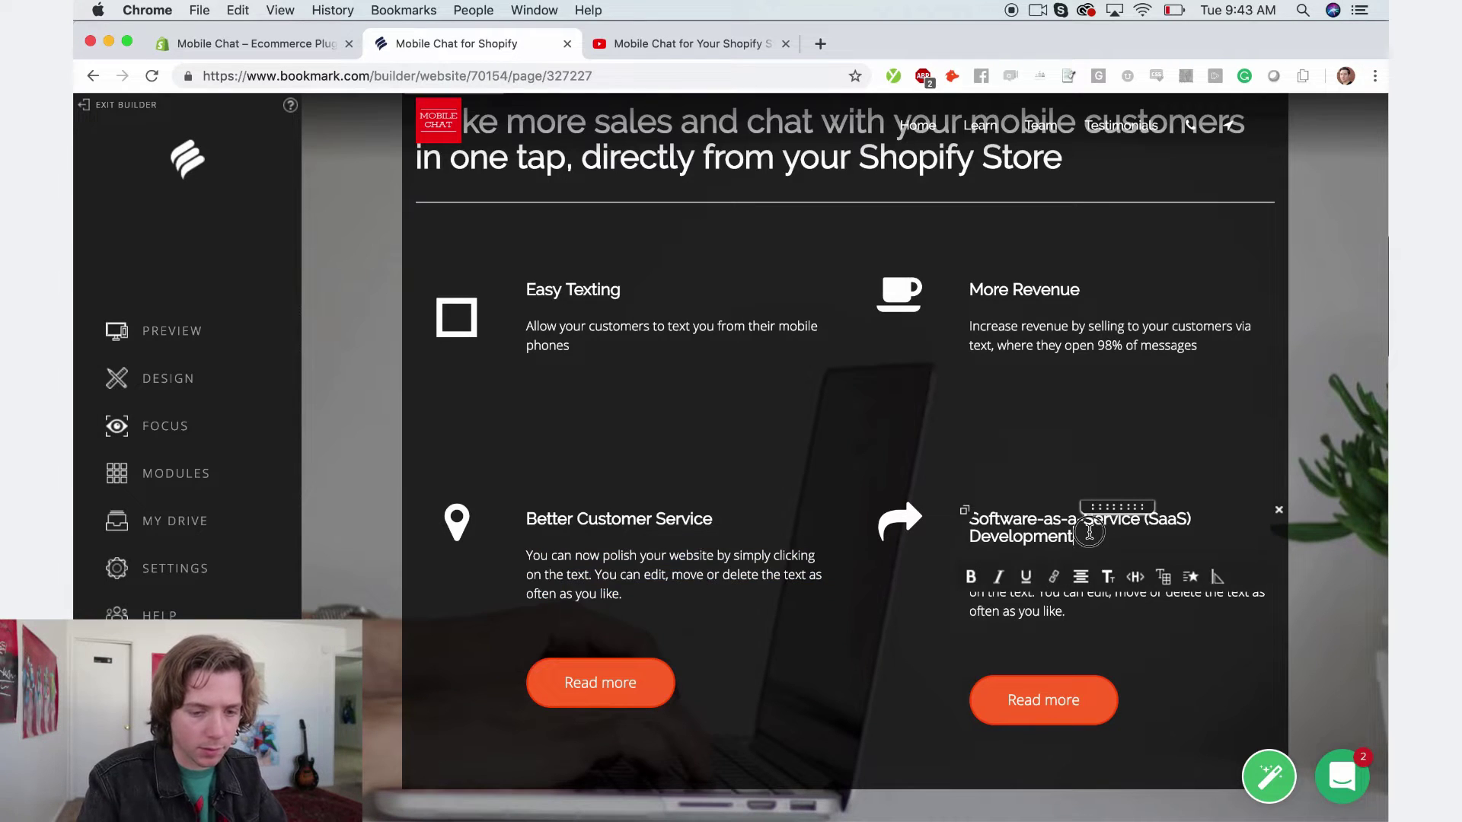
key(ctrl+a)
text(Mor)
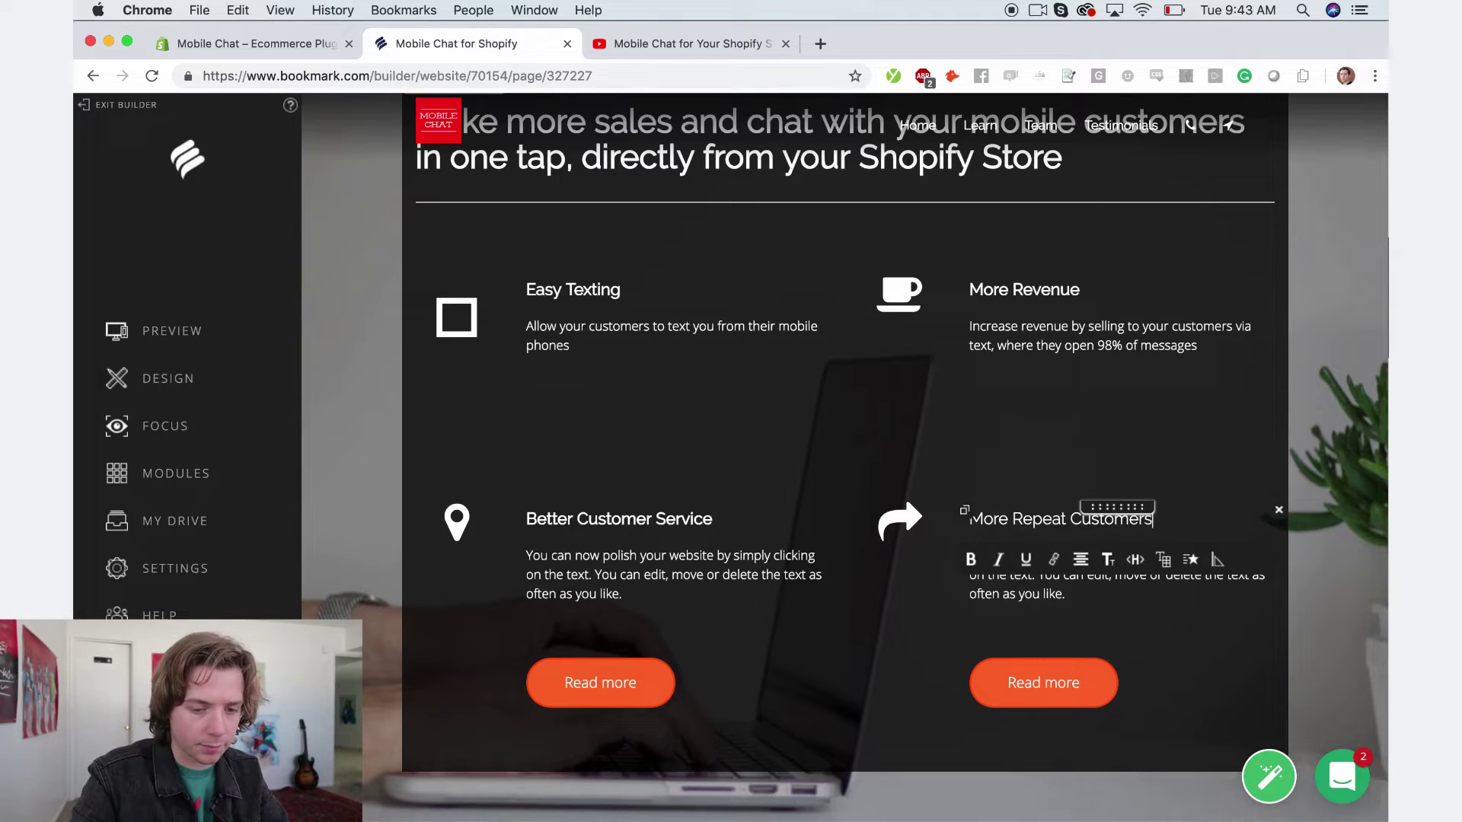
key(Tab)
text(Co)
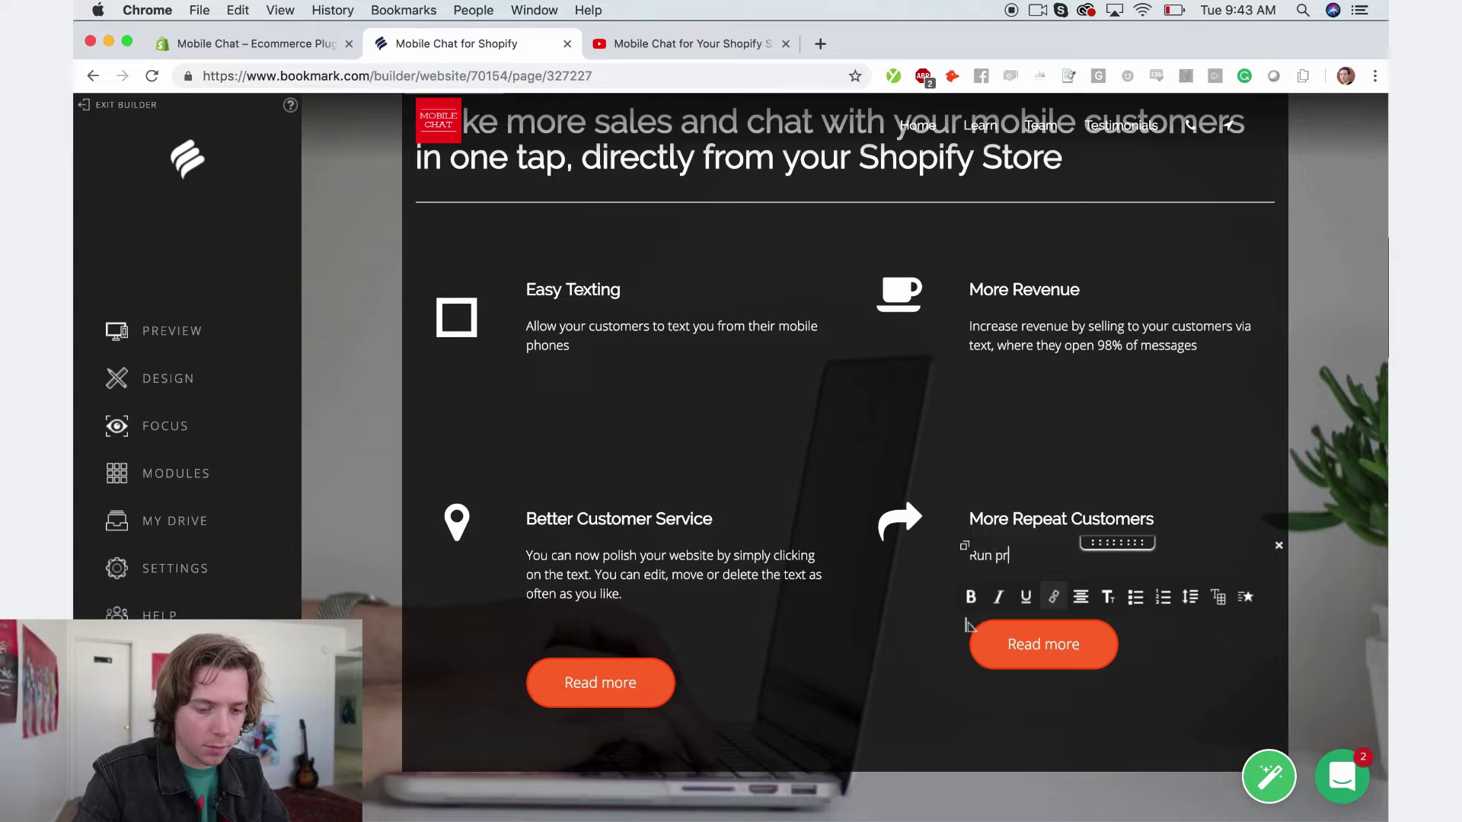
text(where customers are most)
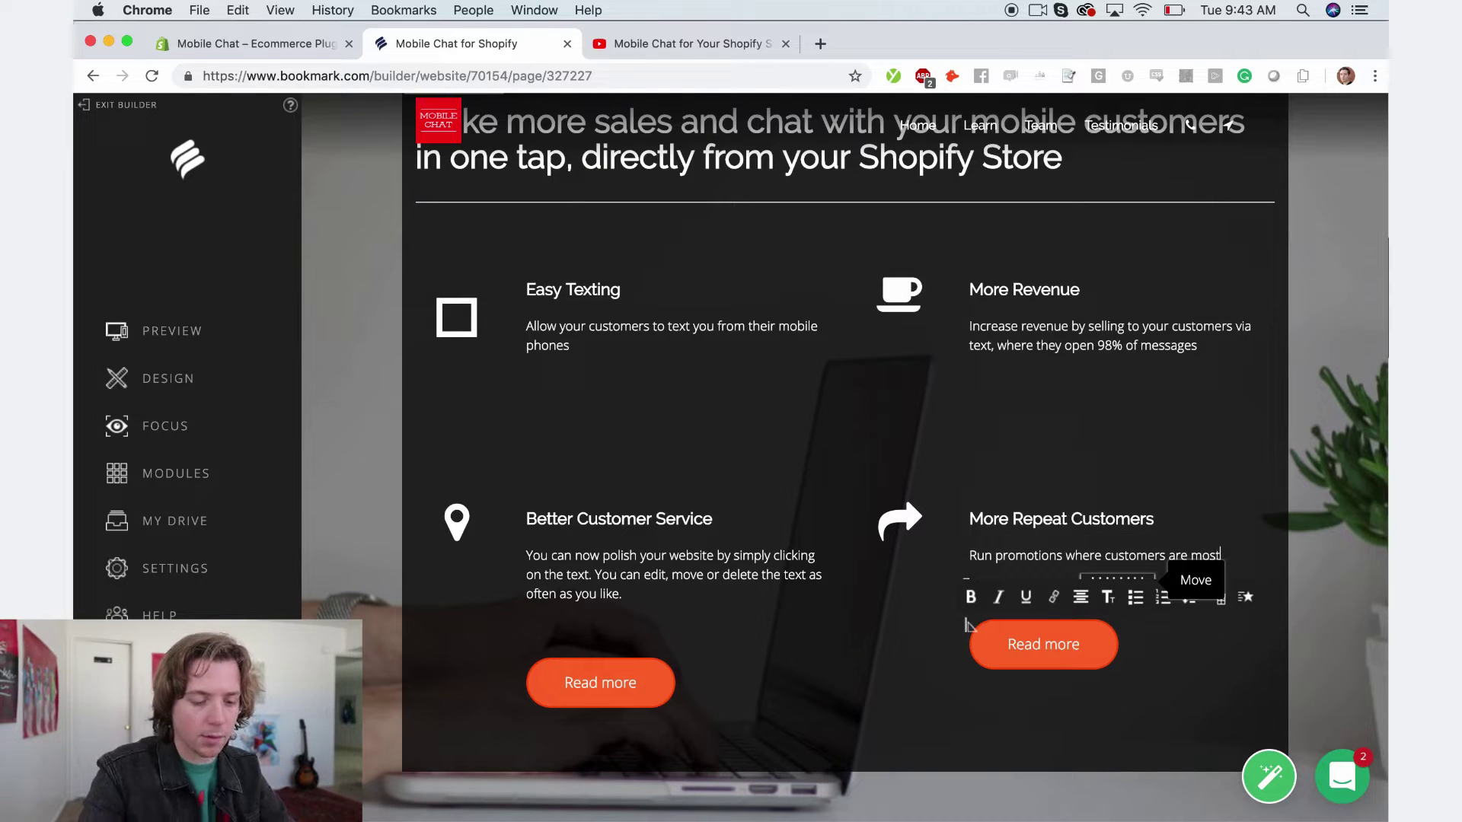
text(see them... their mobile p)
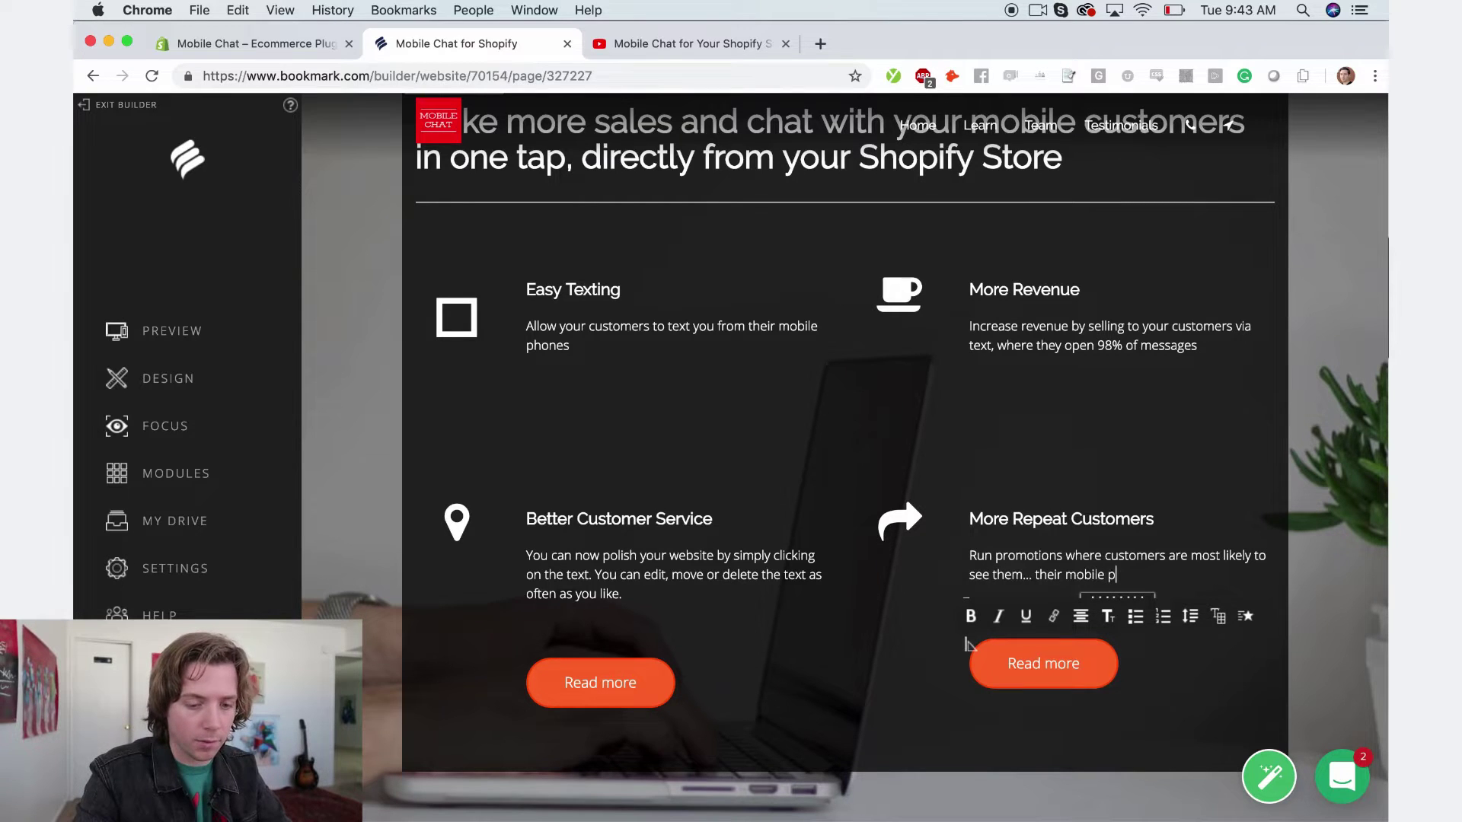
text(.)
drag(967, 644, 913, 663)
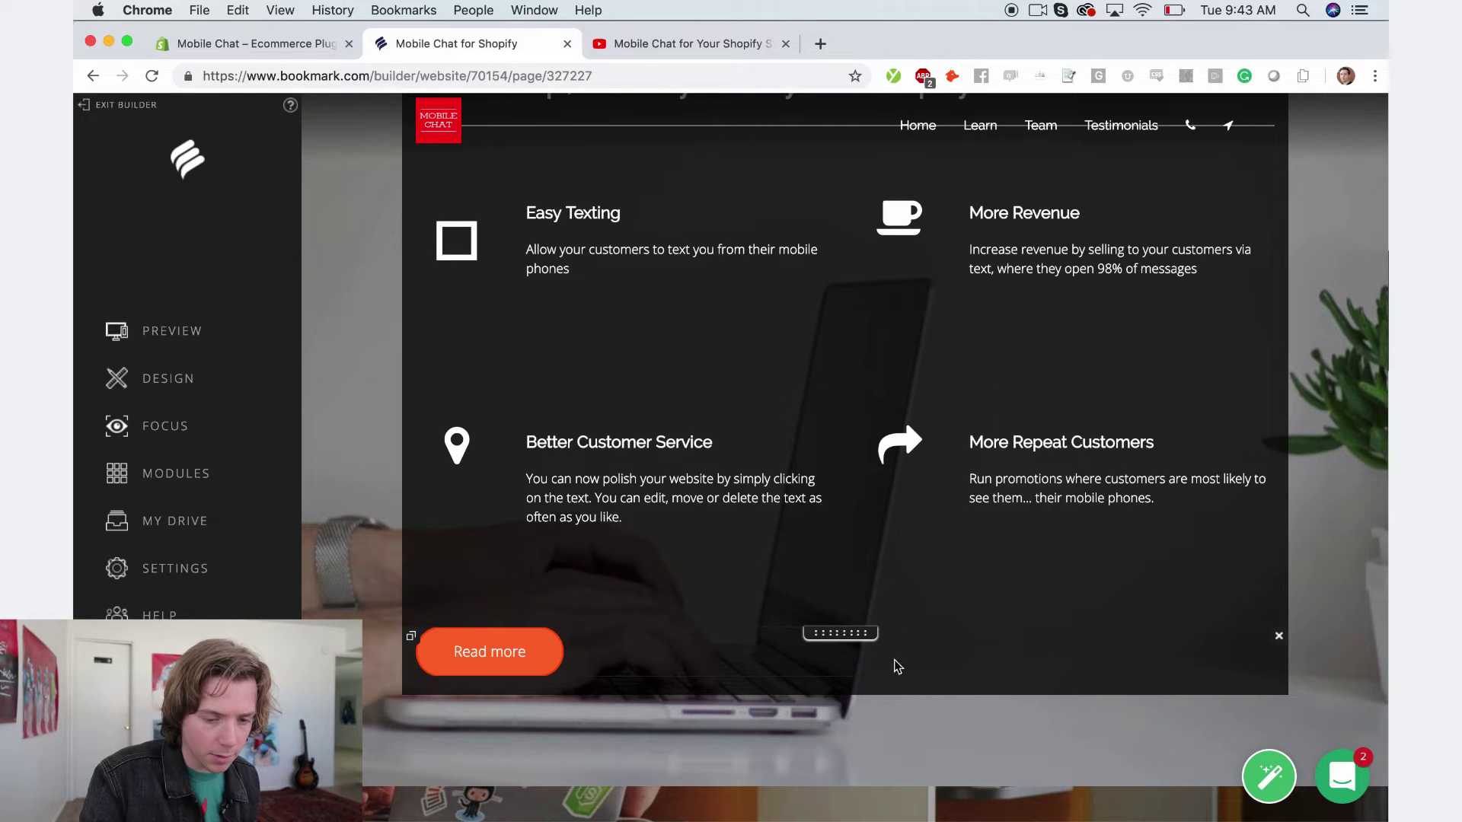
drag(846, 639, 789, 659)
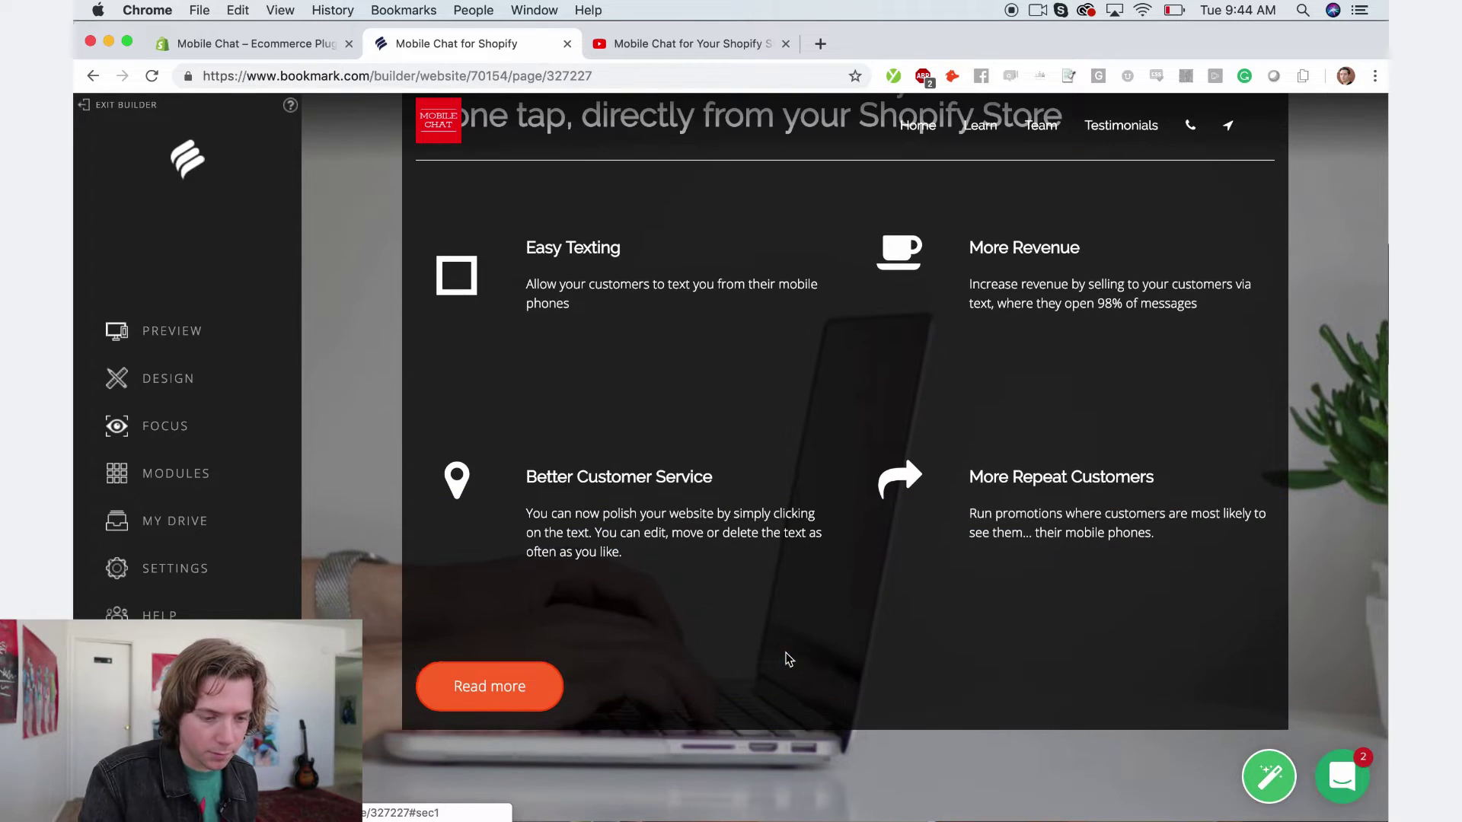
- Change the trial subtitle to read '$15/month. 7-day free trial. Cancel anytime'
scroll(841, 678, down, 10)
click(798, 328)
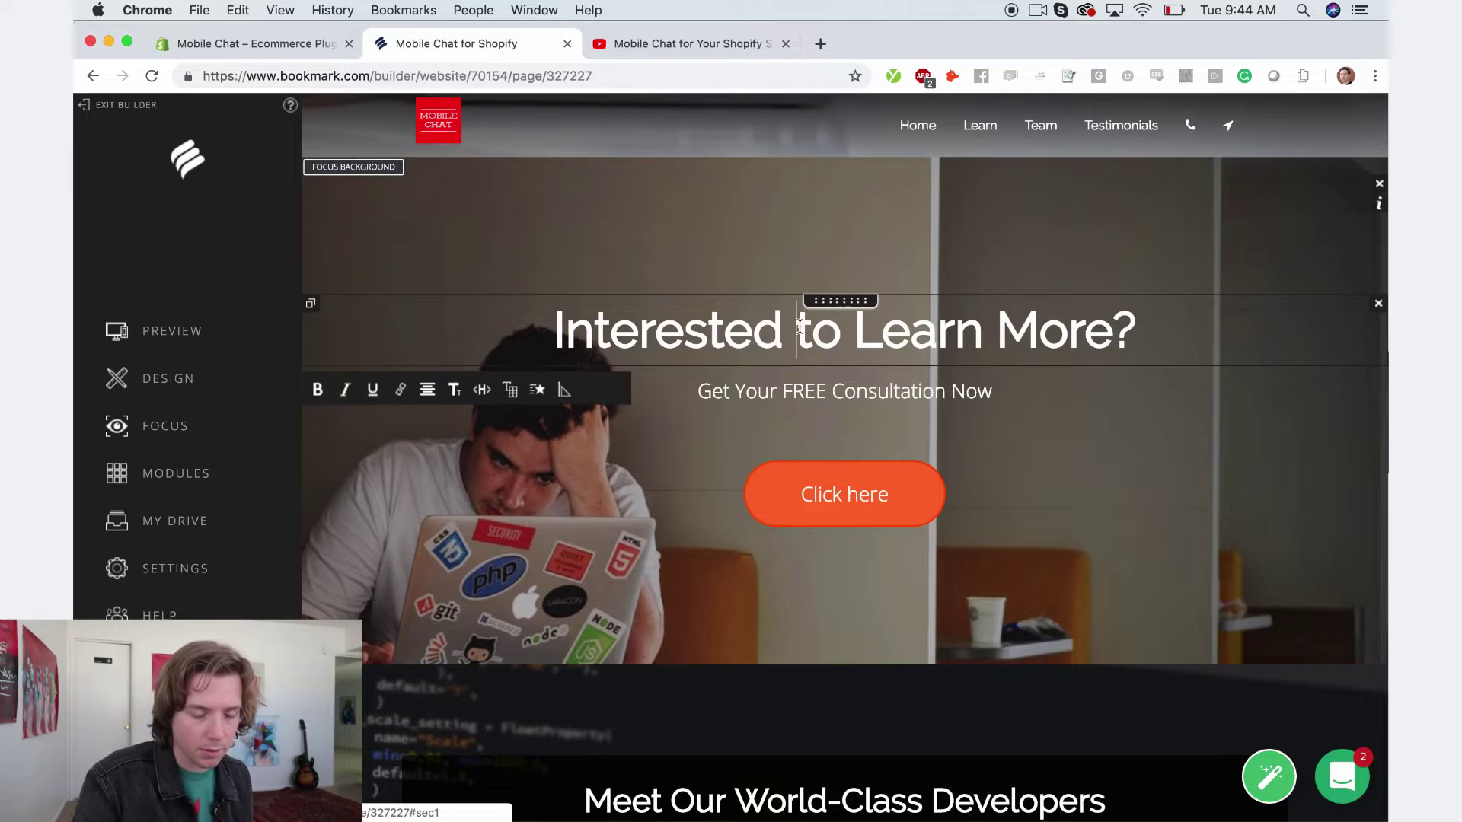
key(ctrl+shift+Tab)
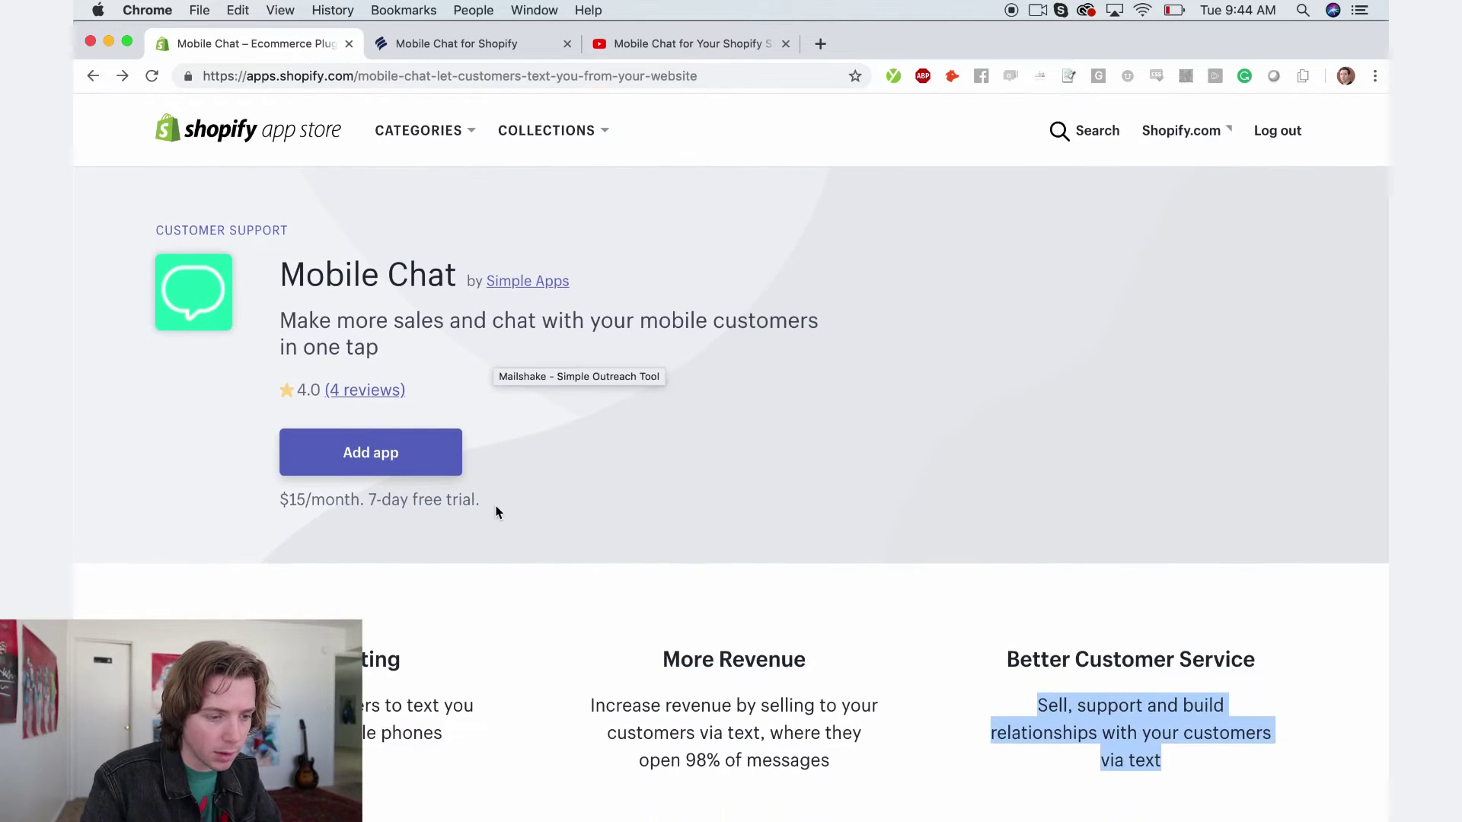
mouse_move(488, 501)
mouse_down()
mouse_move(282, 501)
mouse_move(499, 504)
mouse_up()
click(279, 502)
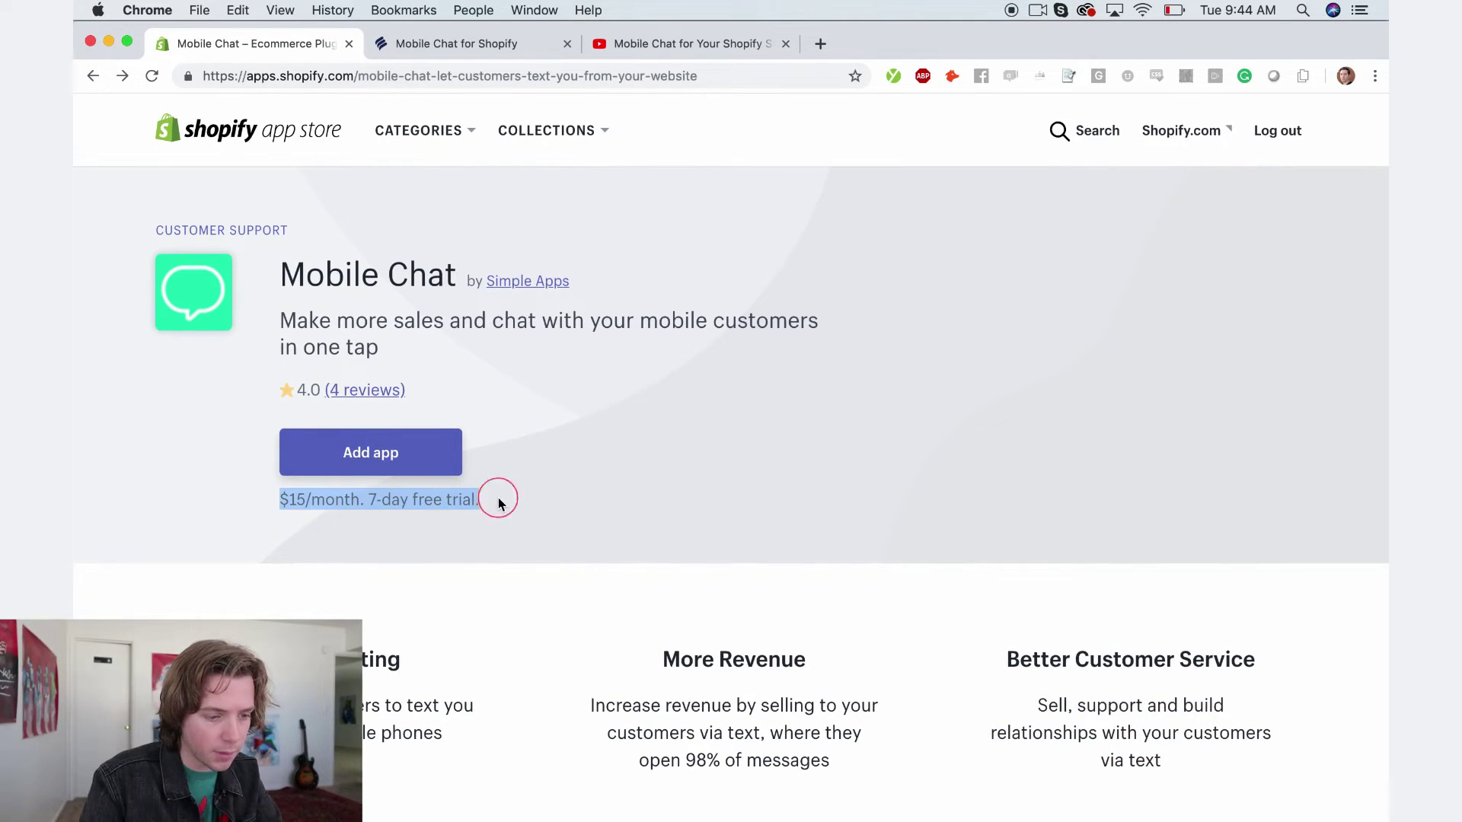
click(434, 45)
text(Once click installation i)
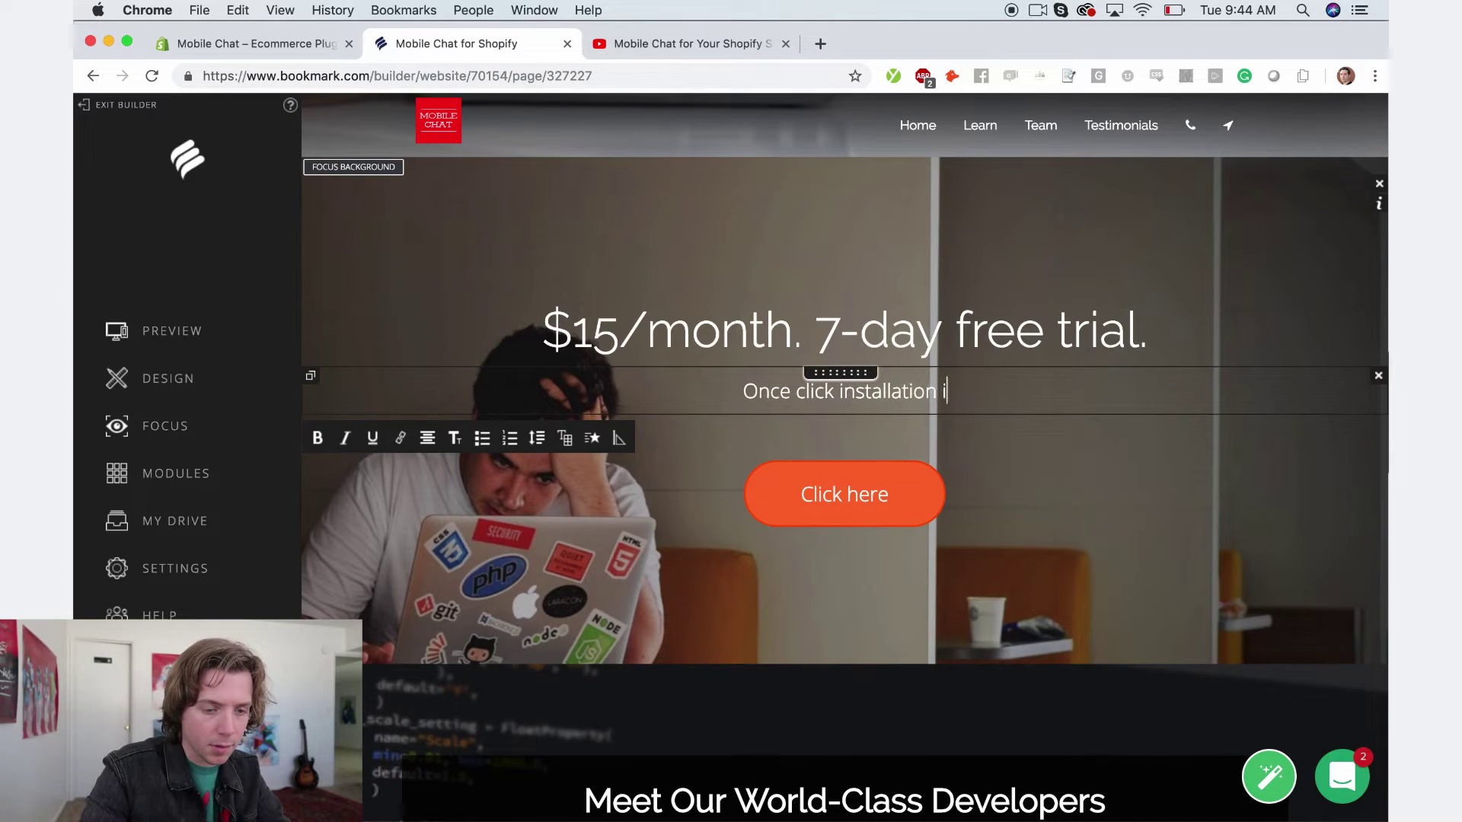
text(nto)
key(super+z)
key(super+z)
key(super+z)
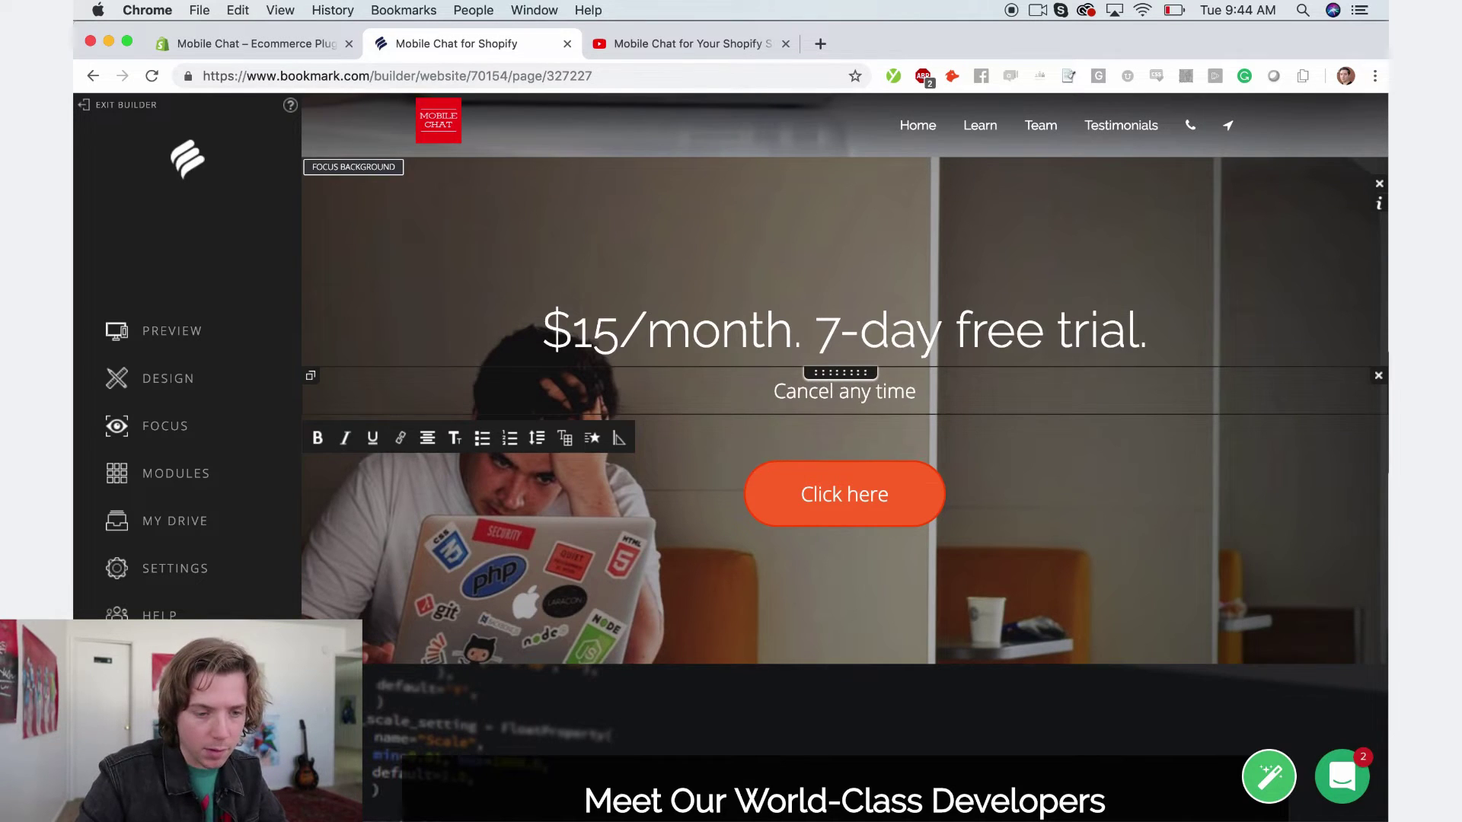
- Link the button to the Shopify app page and caption it 'Install On Your Store'
click(858, 500)
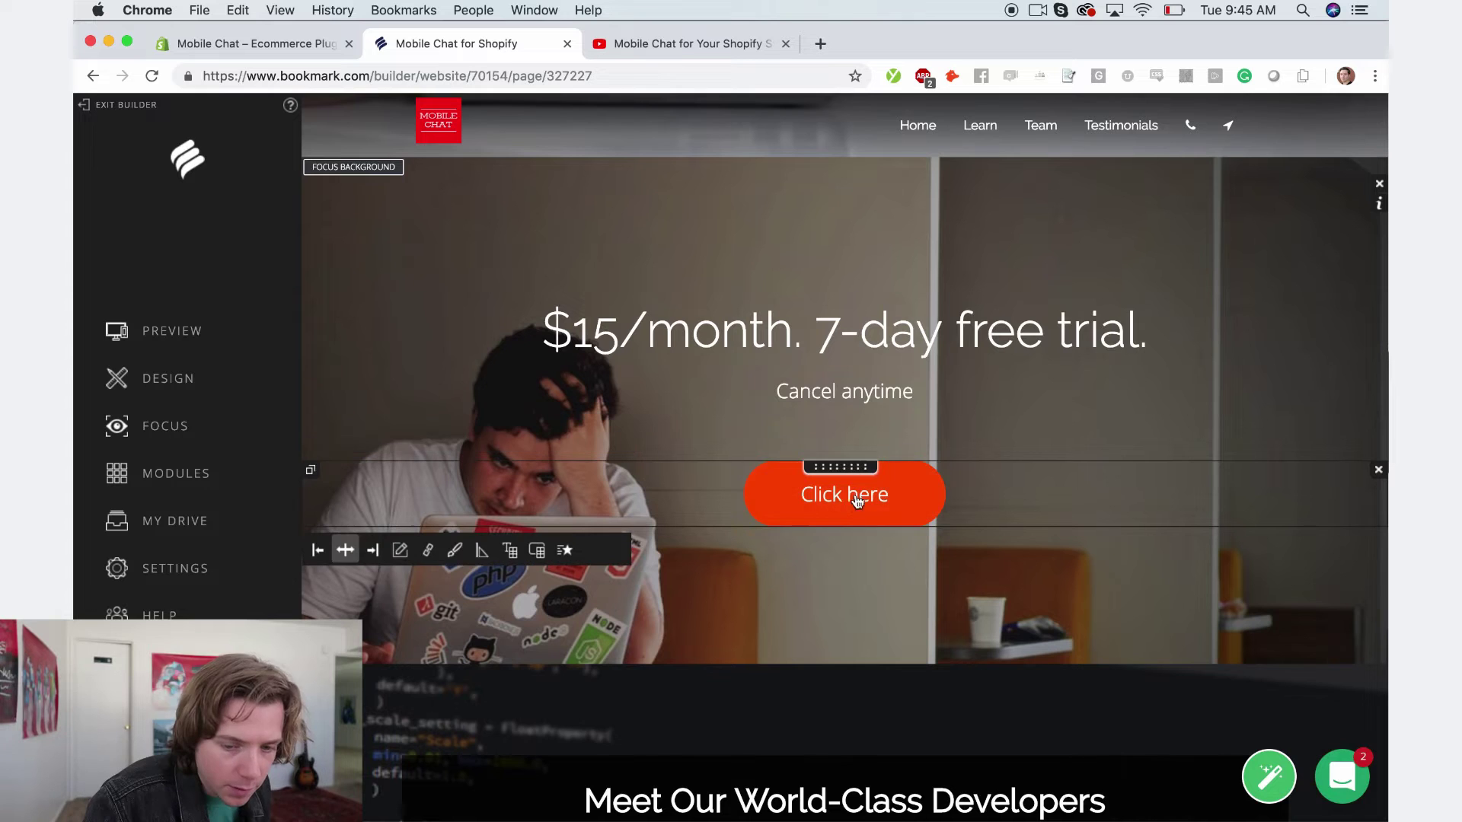
click(427, 549)
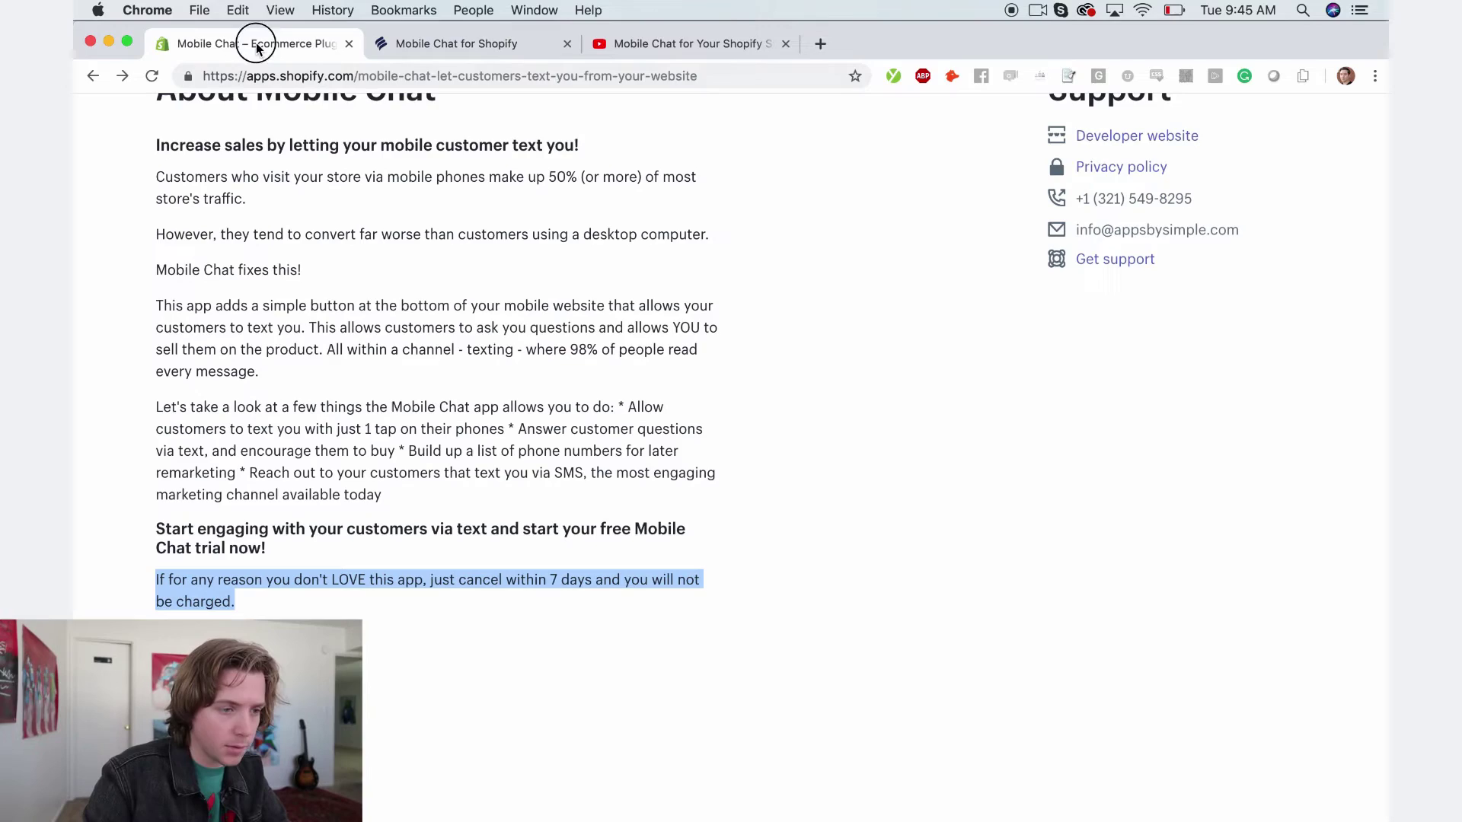
key(super+v)
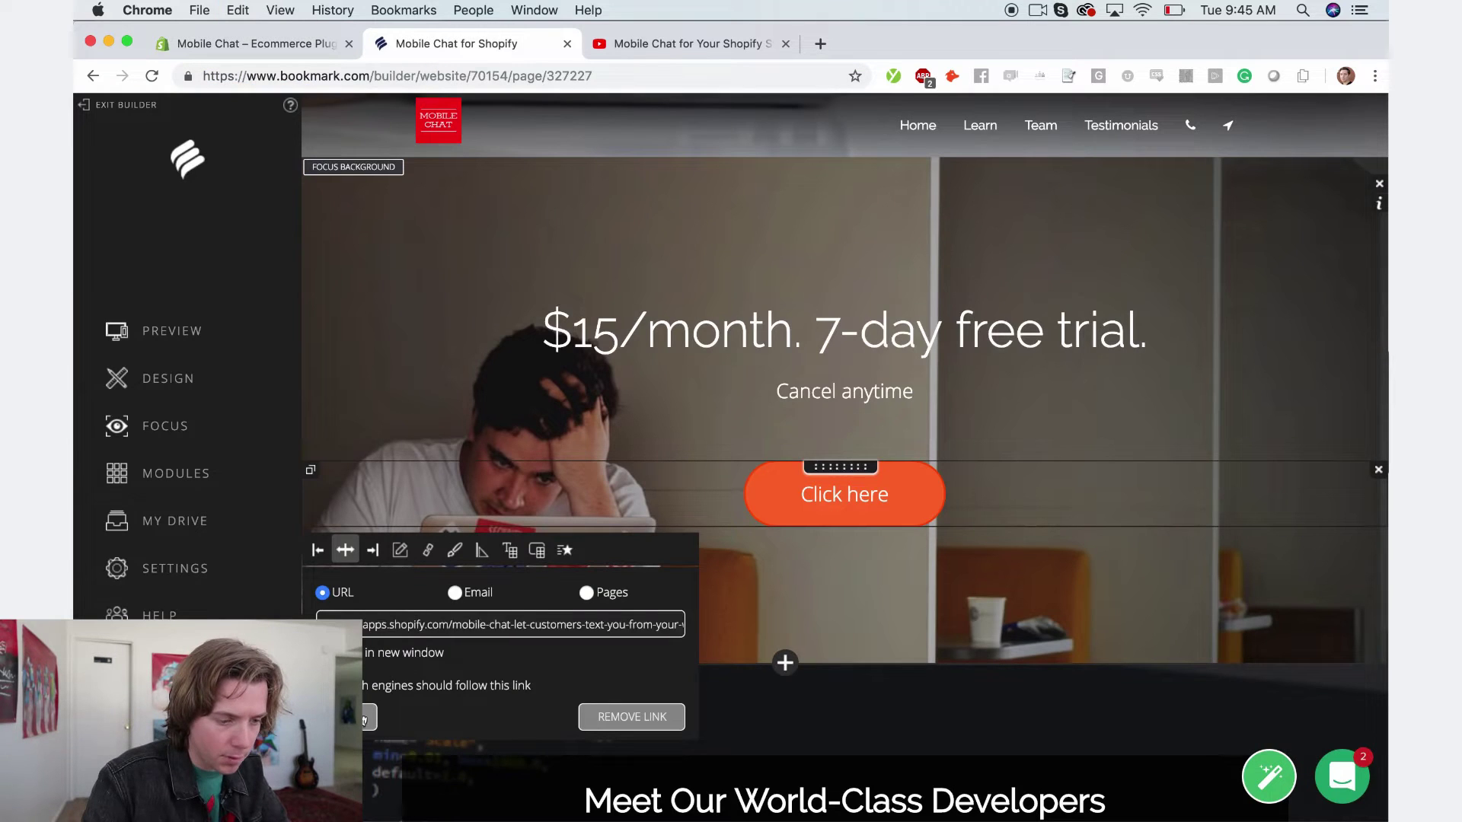
click(400, 550)
text(Install On Your S)
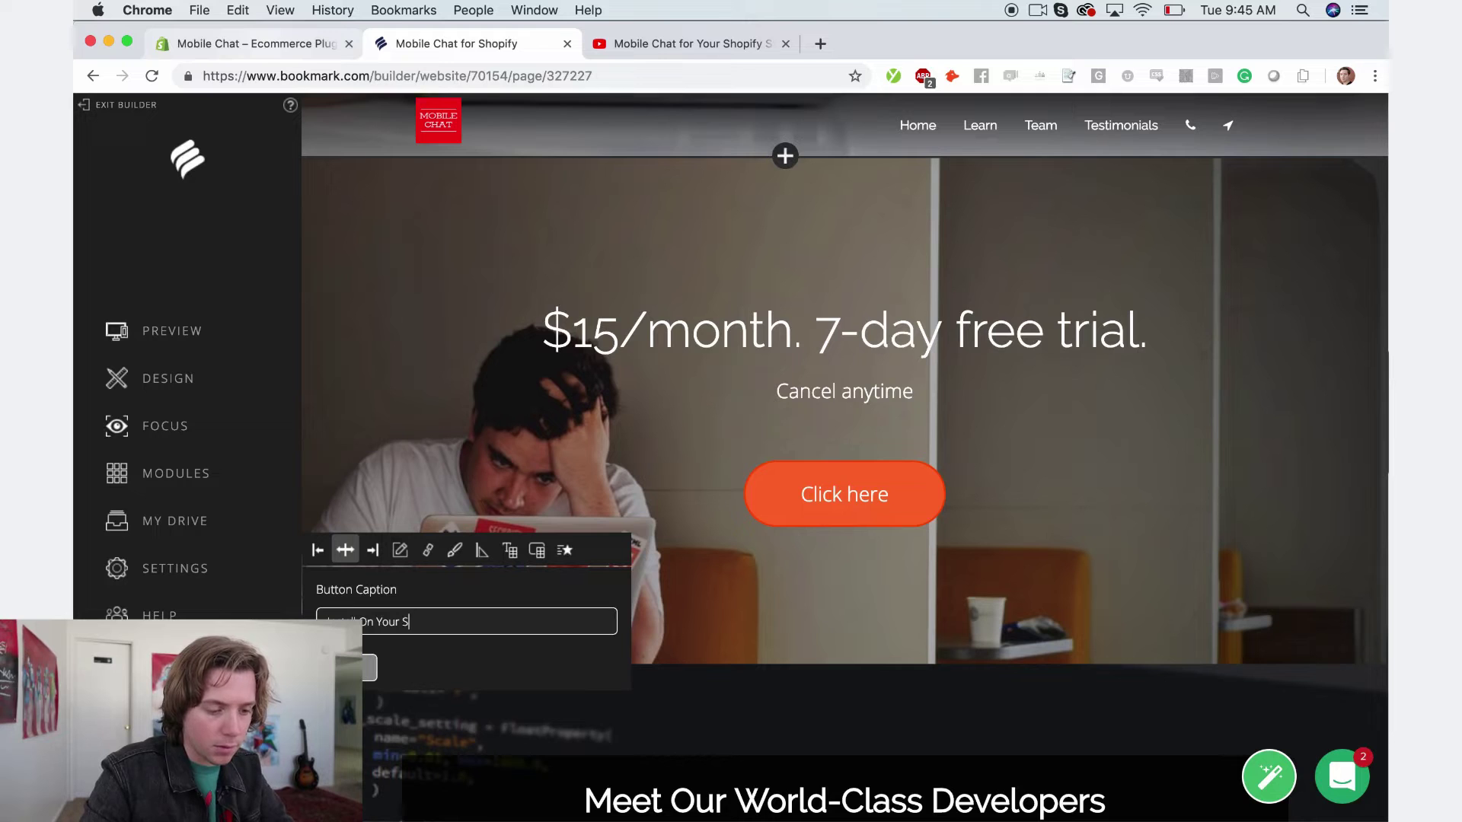
text(tore)
key(Return)
scroll(845, 456, down, 6)
- Delete the developers and software development sections, confirming each removal
click(1377, 214)
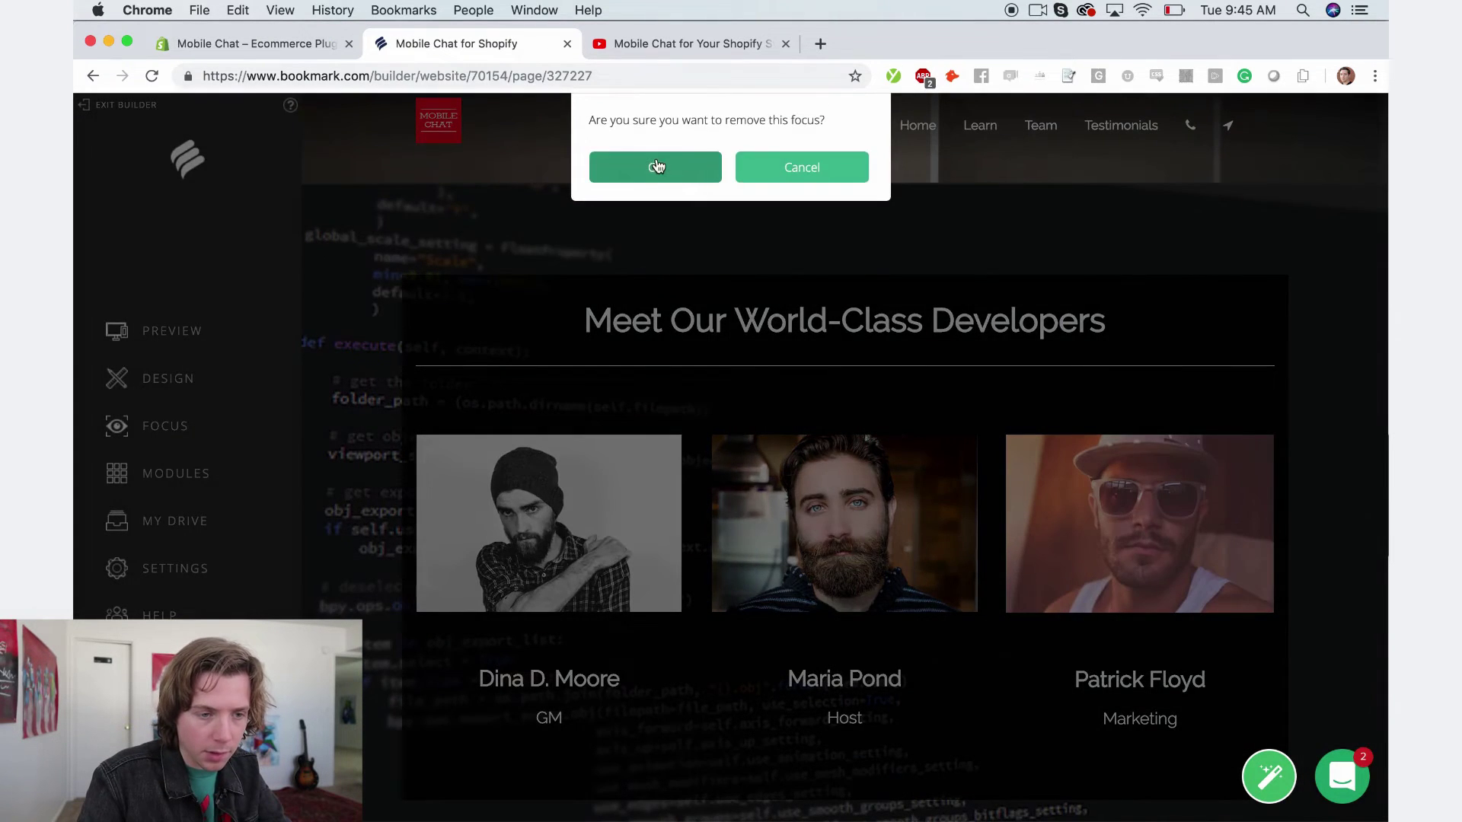
click(655, 154)
scroll(881, 372, down, 5)
click(1378, 185)
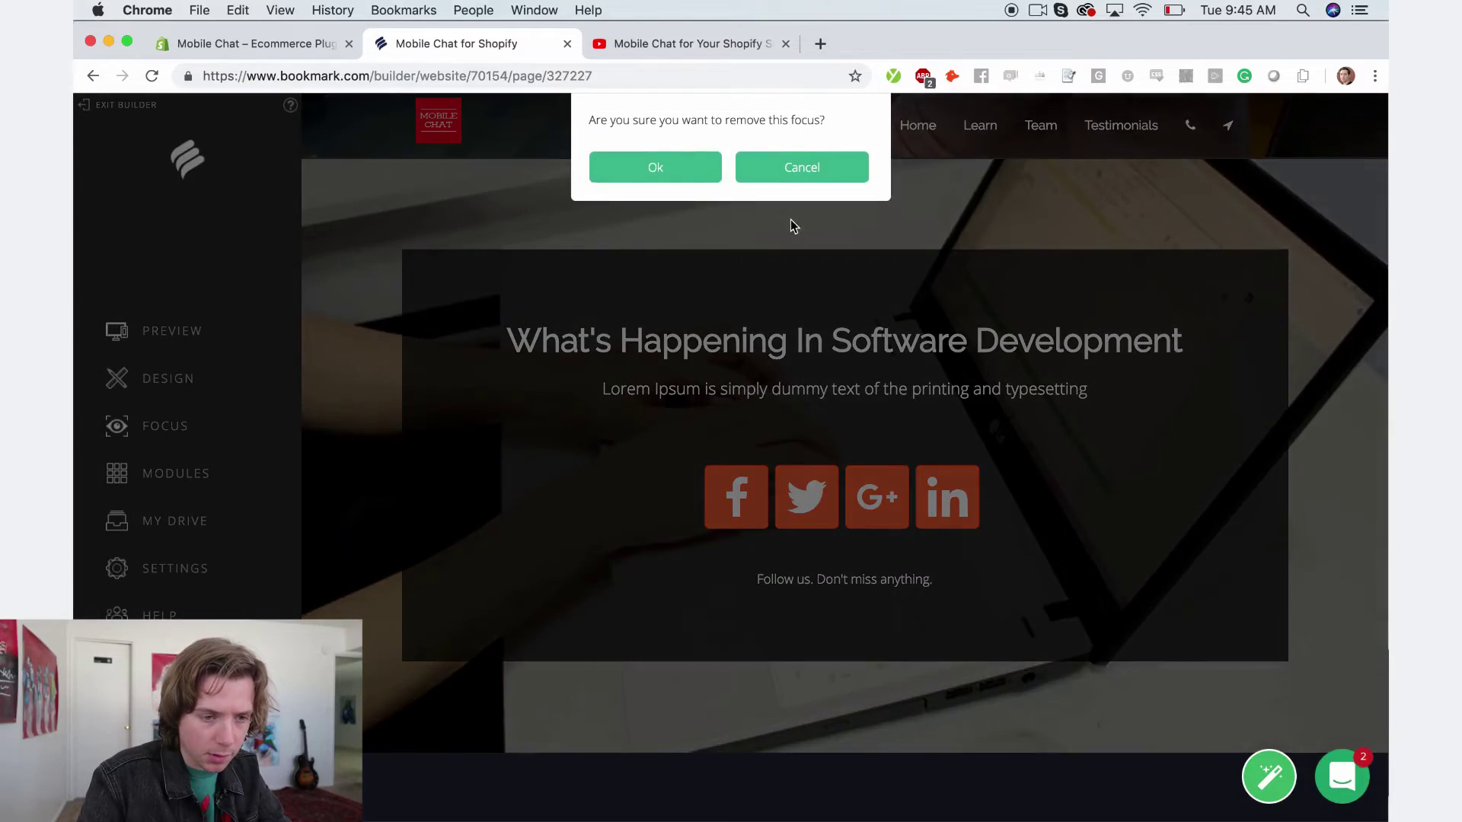
click(656, 160)
- Review the Shopify listing reviews and retitle the first testimonial as Wohello
click(262, 43)
scroll(591, 466, up, 5)
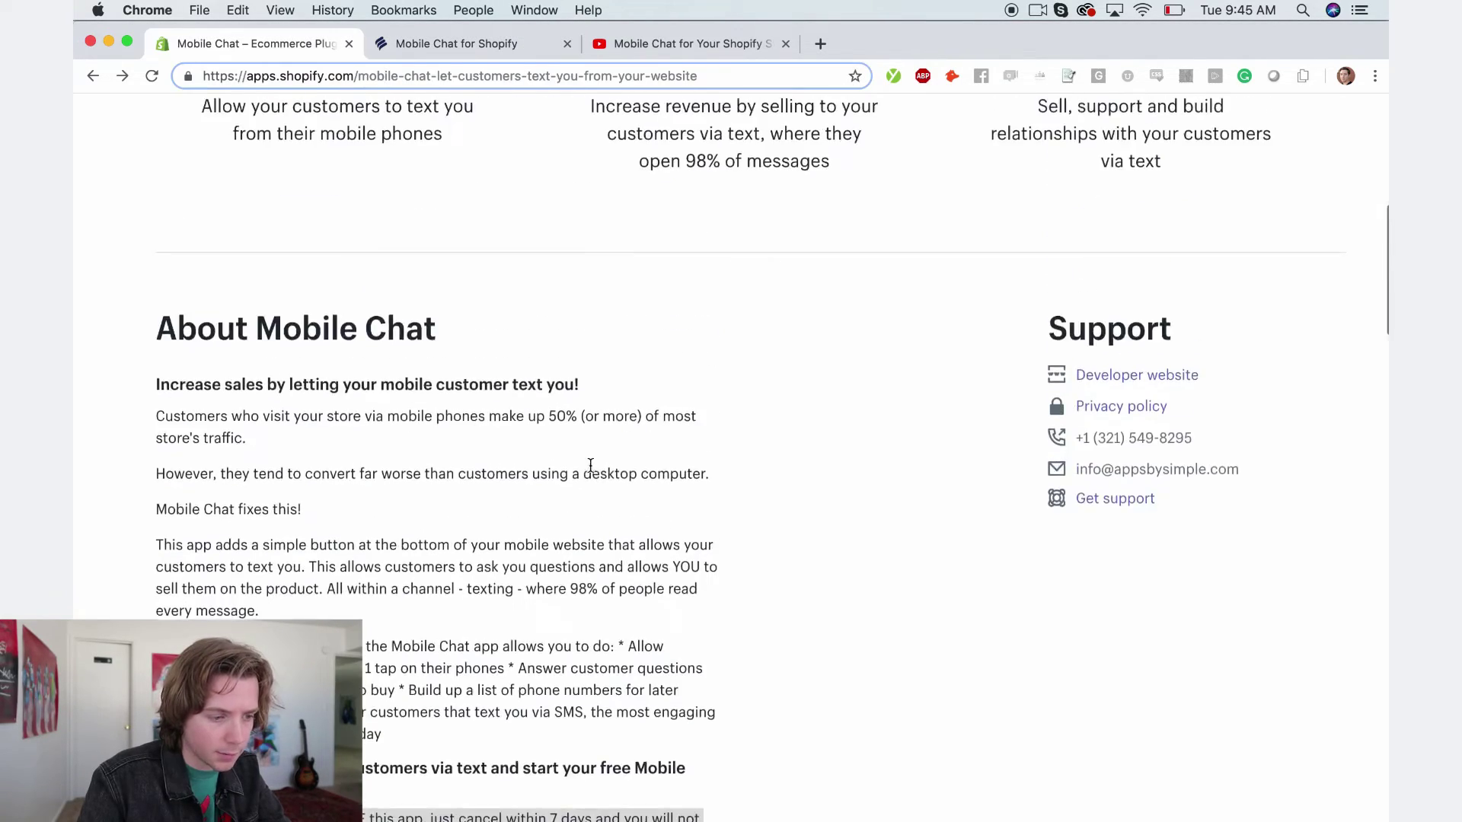
key(ctrl+Tab)
key(ctrl+shift+Tab)
scroll(330, 149, up, 3)
scroll(389, 244, down, 10)
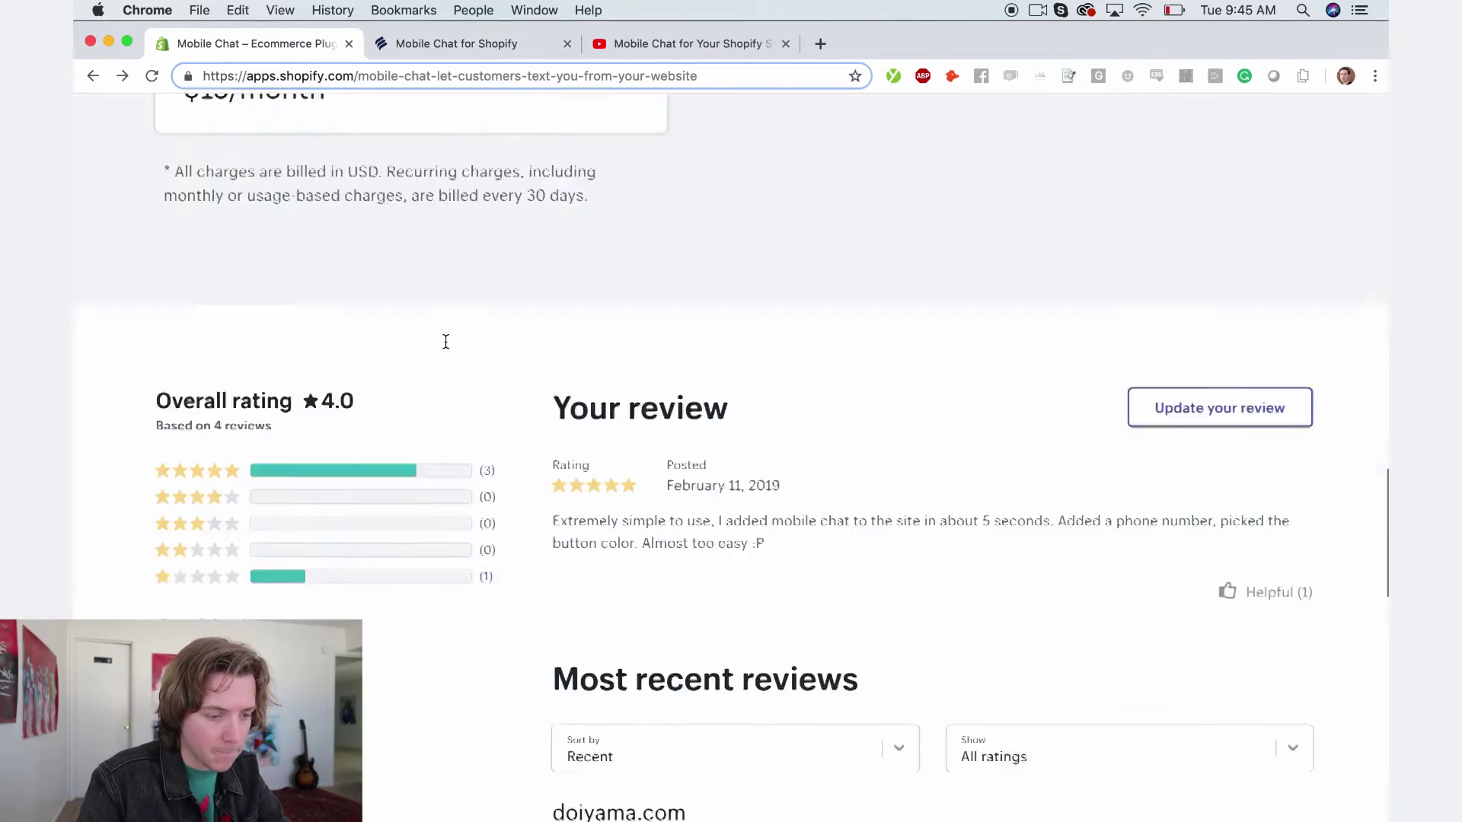
scroll(533, 366, down, 3)
key(ctrl+Tab)
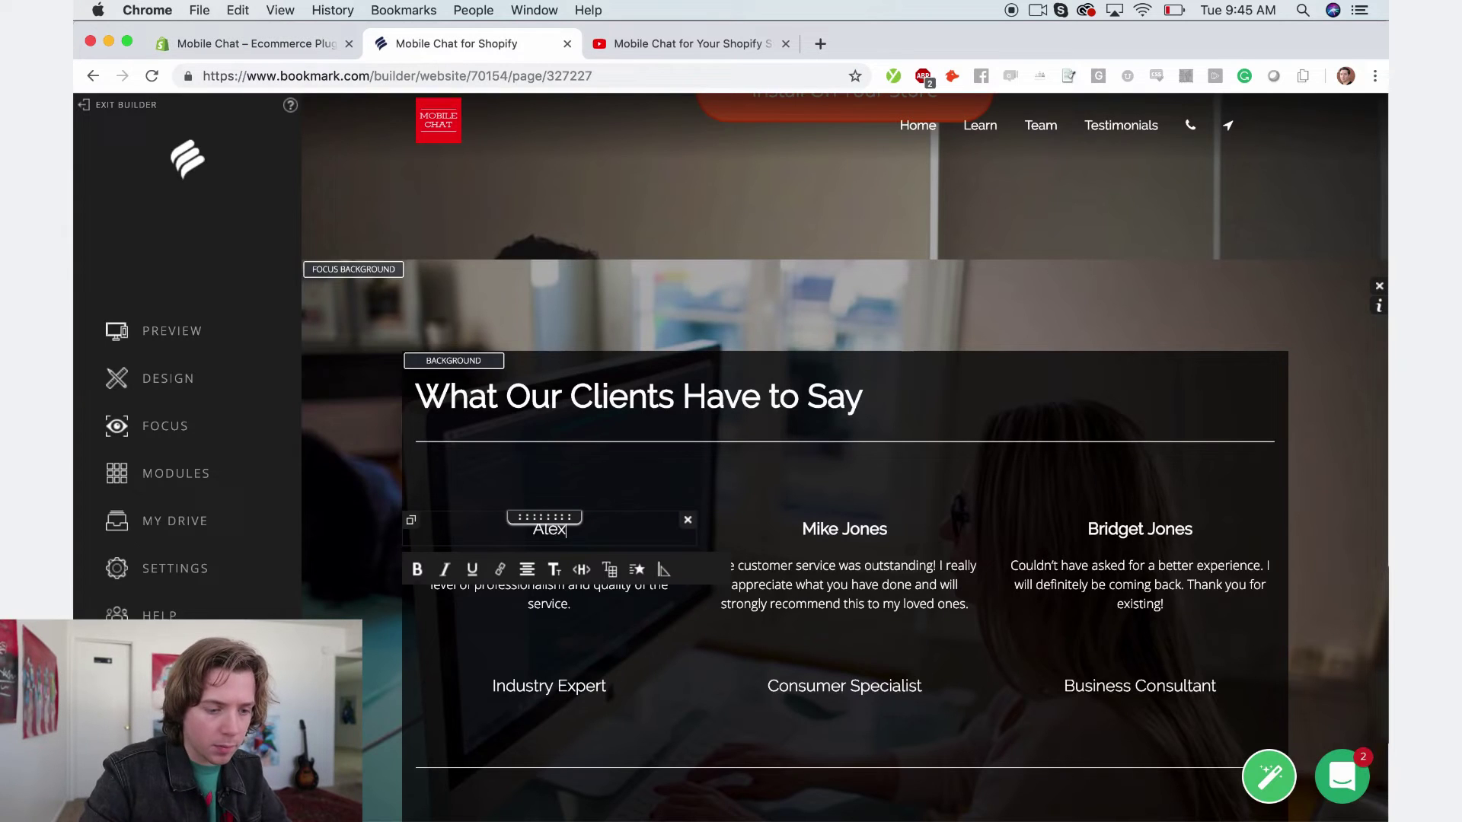
triple_click(576, 673)
text(Wohello)
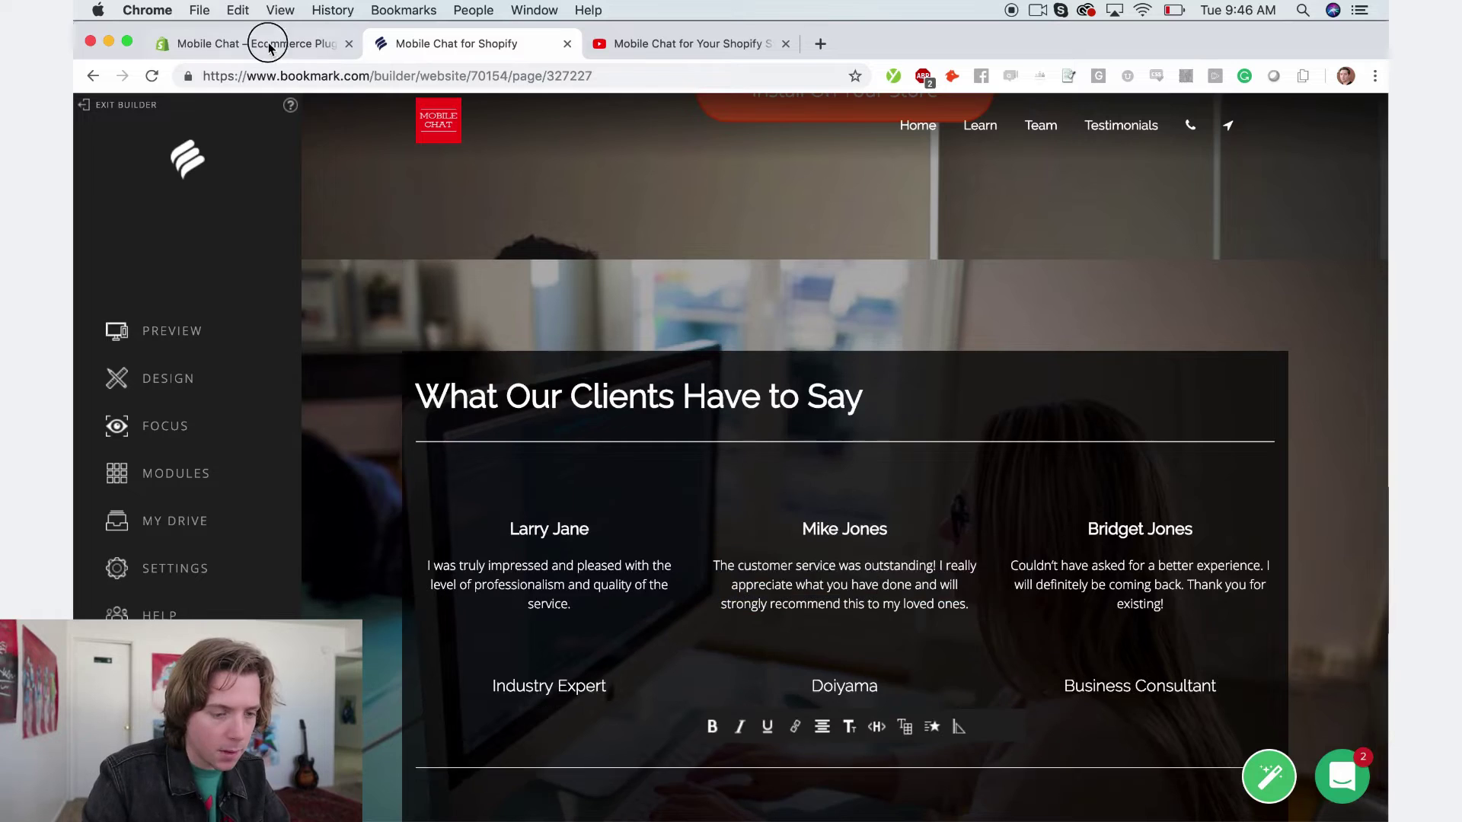
- Paste the doiyama.com review into the middle testimonial
click(268, 48)
click(726, 386)
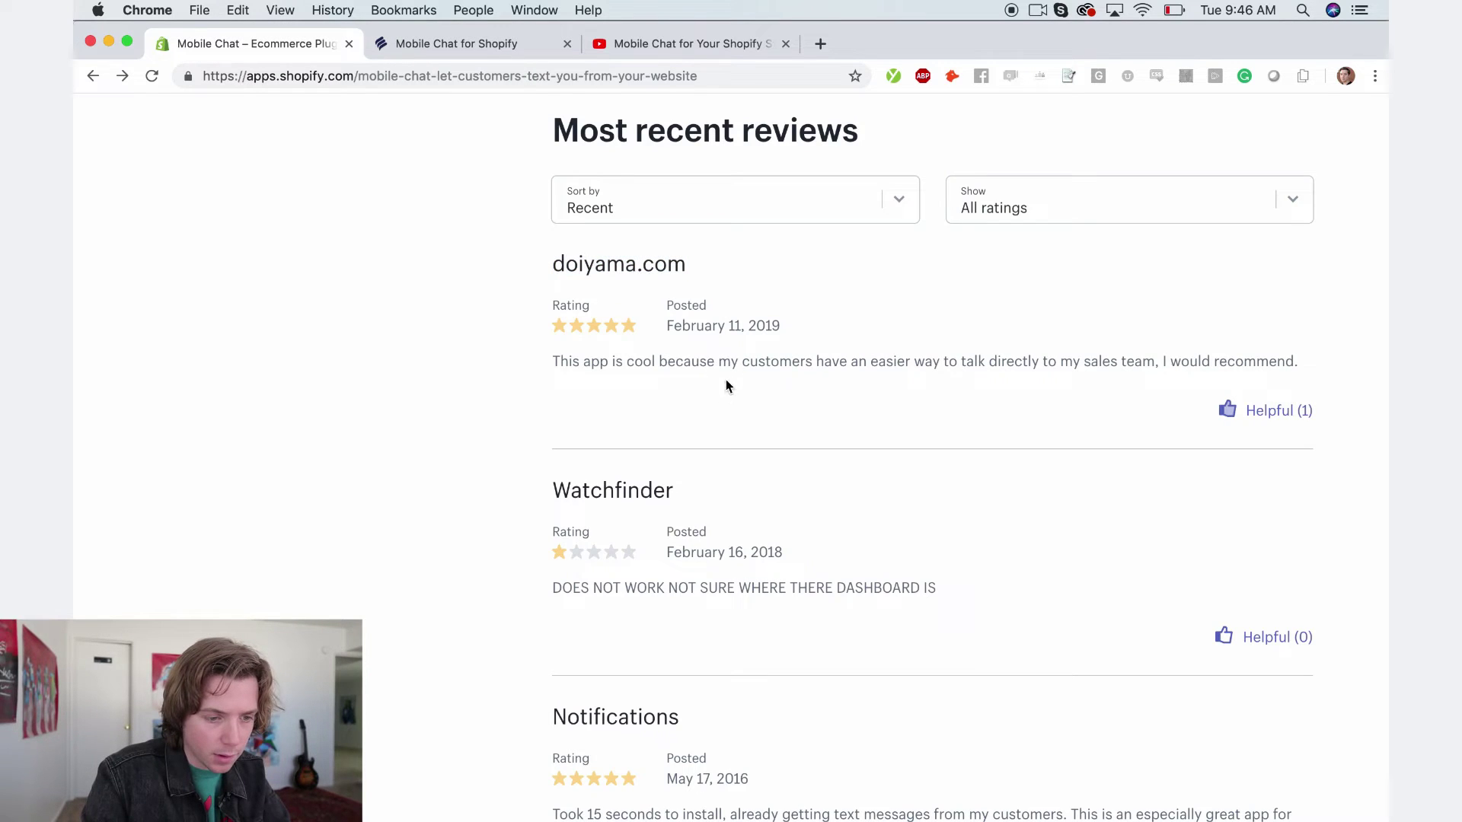
triple_click(618, 381)
key(super+c)
click(515, 48)
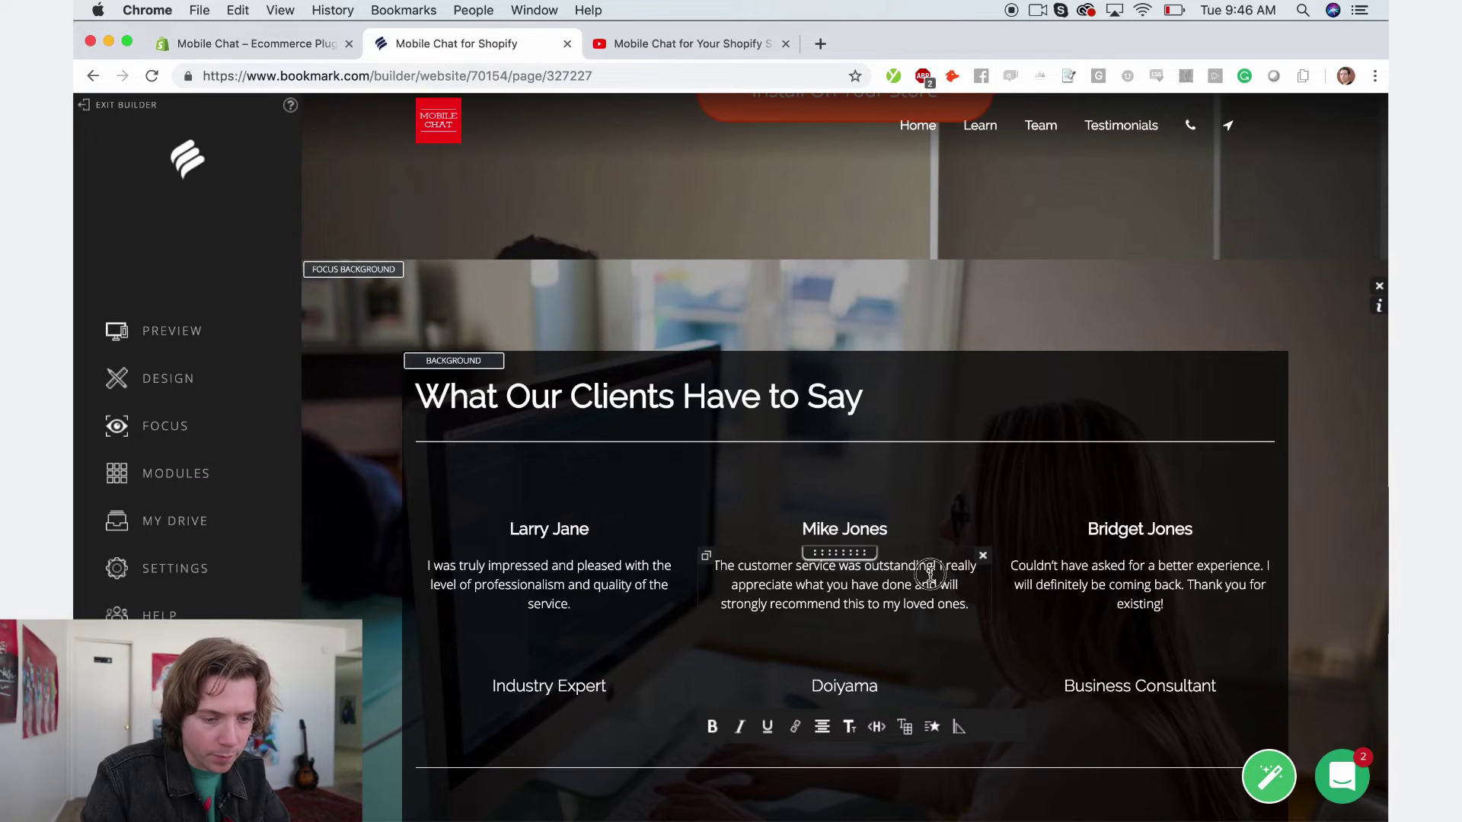
key(super+v)
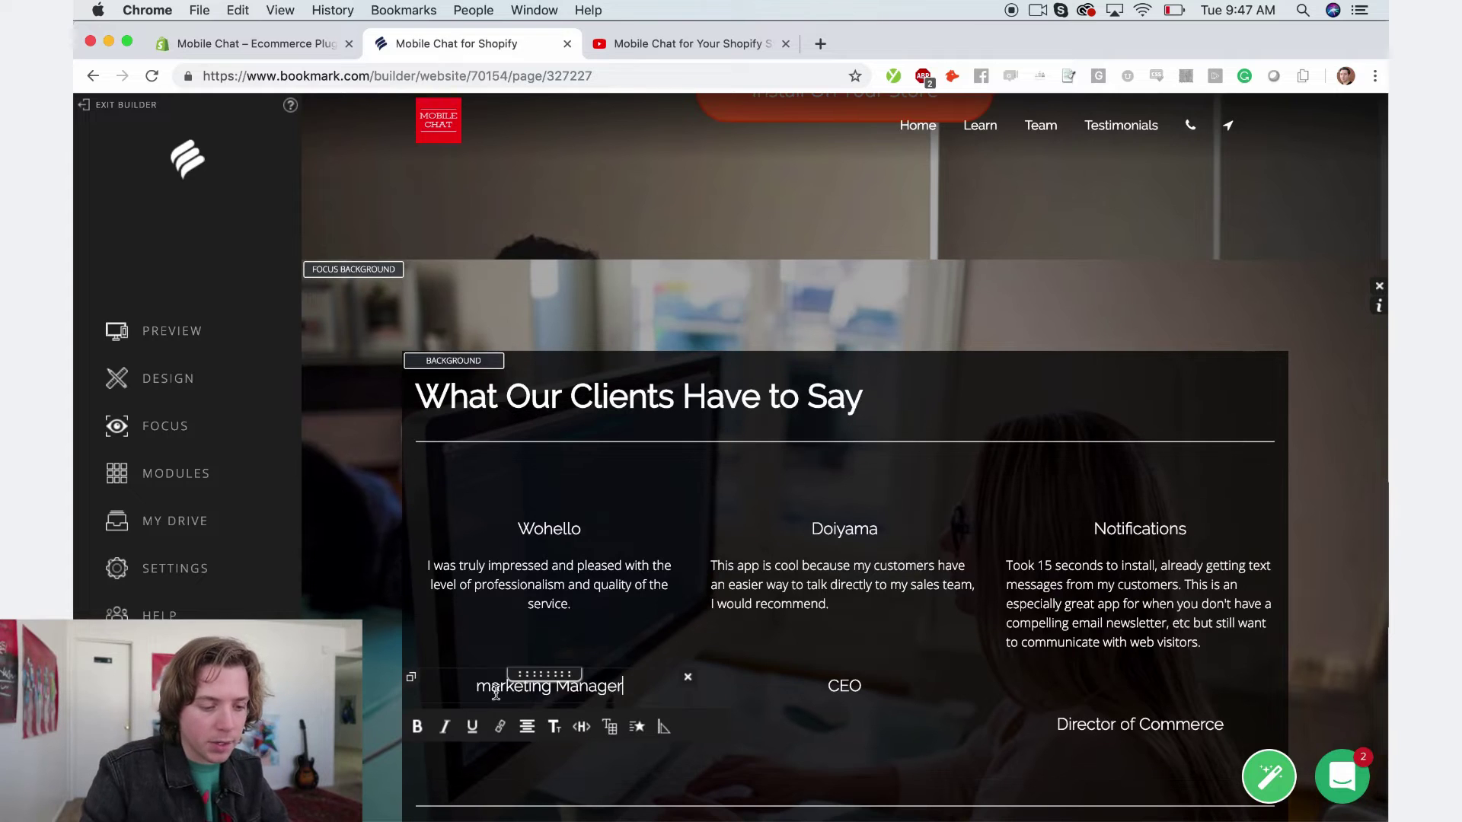
- Copy the next review's full text from the Shopify App Store listing
click(294, 45)
scroll(758, 402, up, 7)
scroll(758, 402, up, 2)
scroll(758, 402, up, 1)
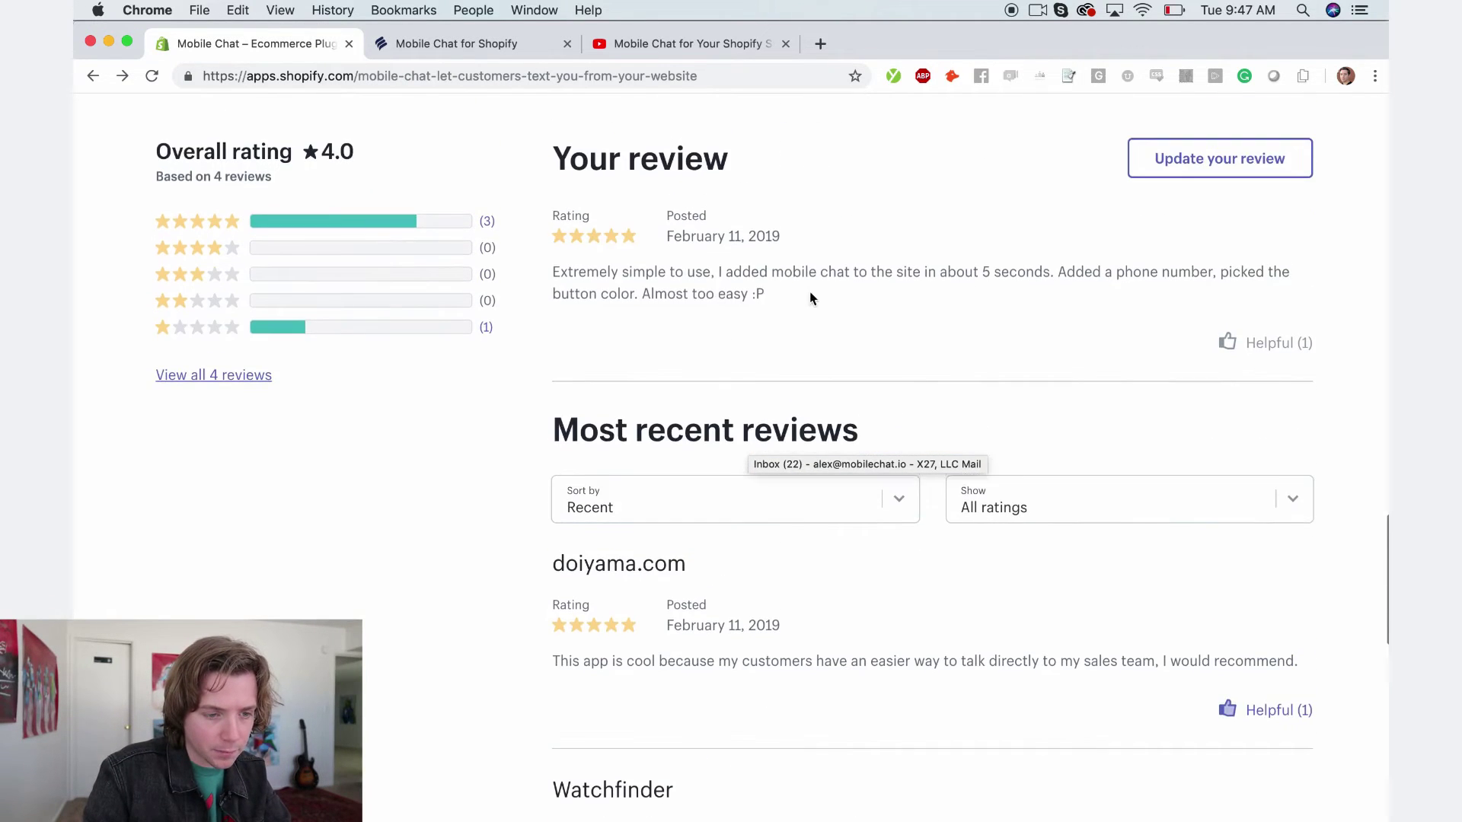
drag(807, 295, 554, 271)
key(ctrl+Tab)
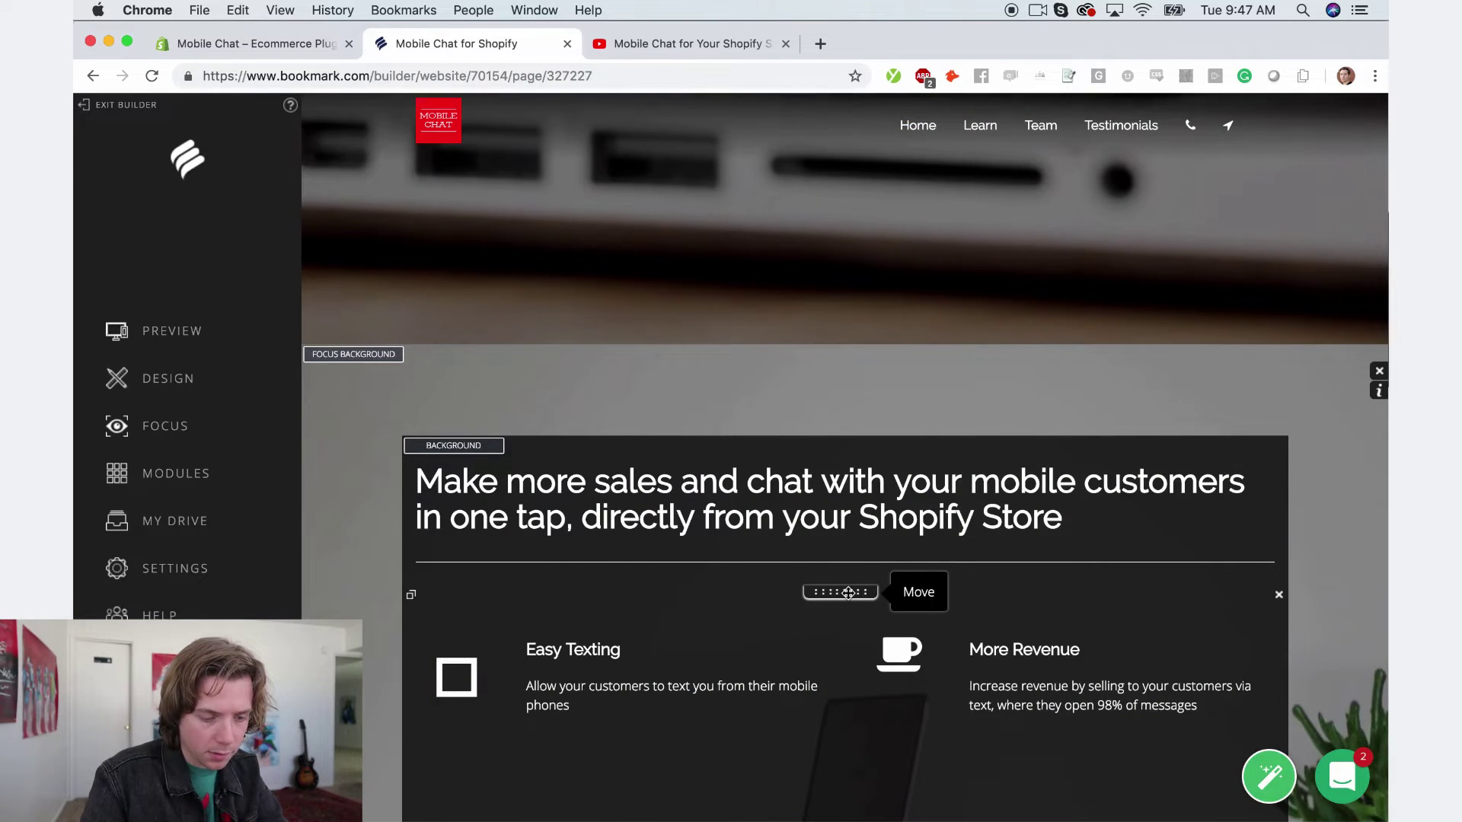
- Insert a new About section into the page
scroll(446, 560, down, 5)
scroll(629, 593, down, 5)
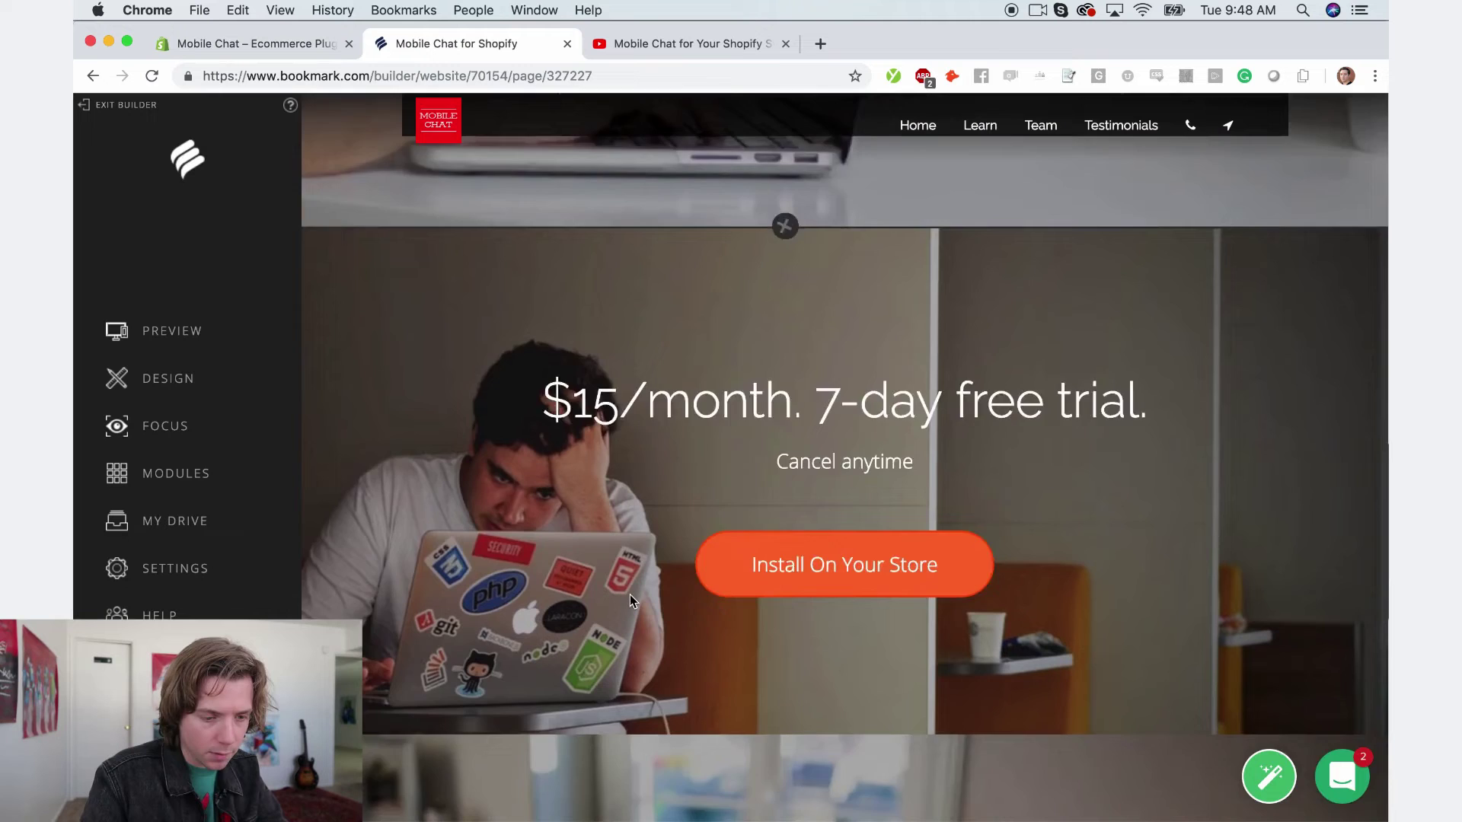
click(783, 226)
scroll(431, 224, down, 2)
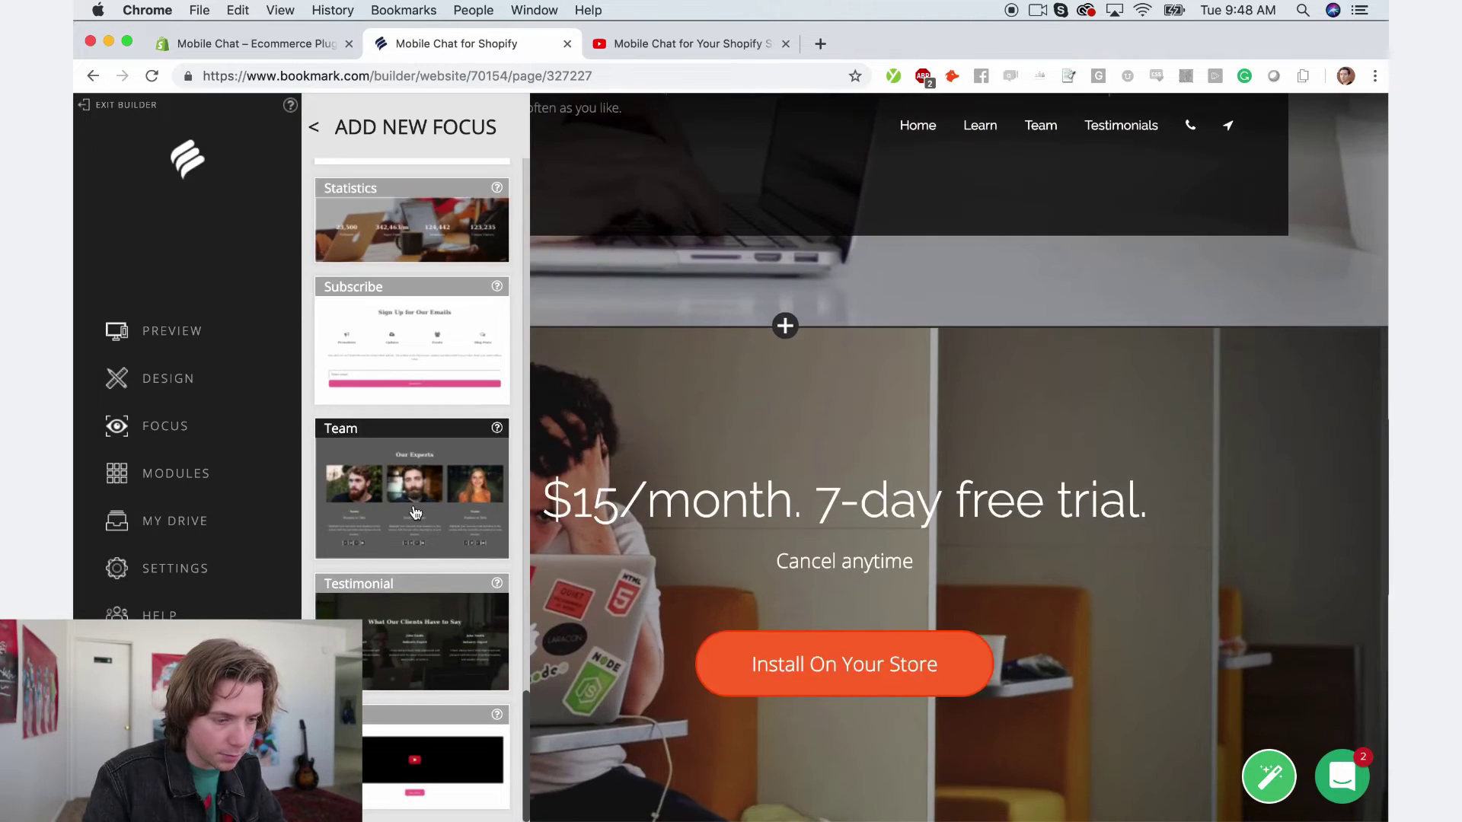
scroll(431, 225, up, 5)
scroll(416, 512, up, 2)
scroll(416, 512, up, 5)
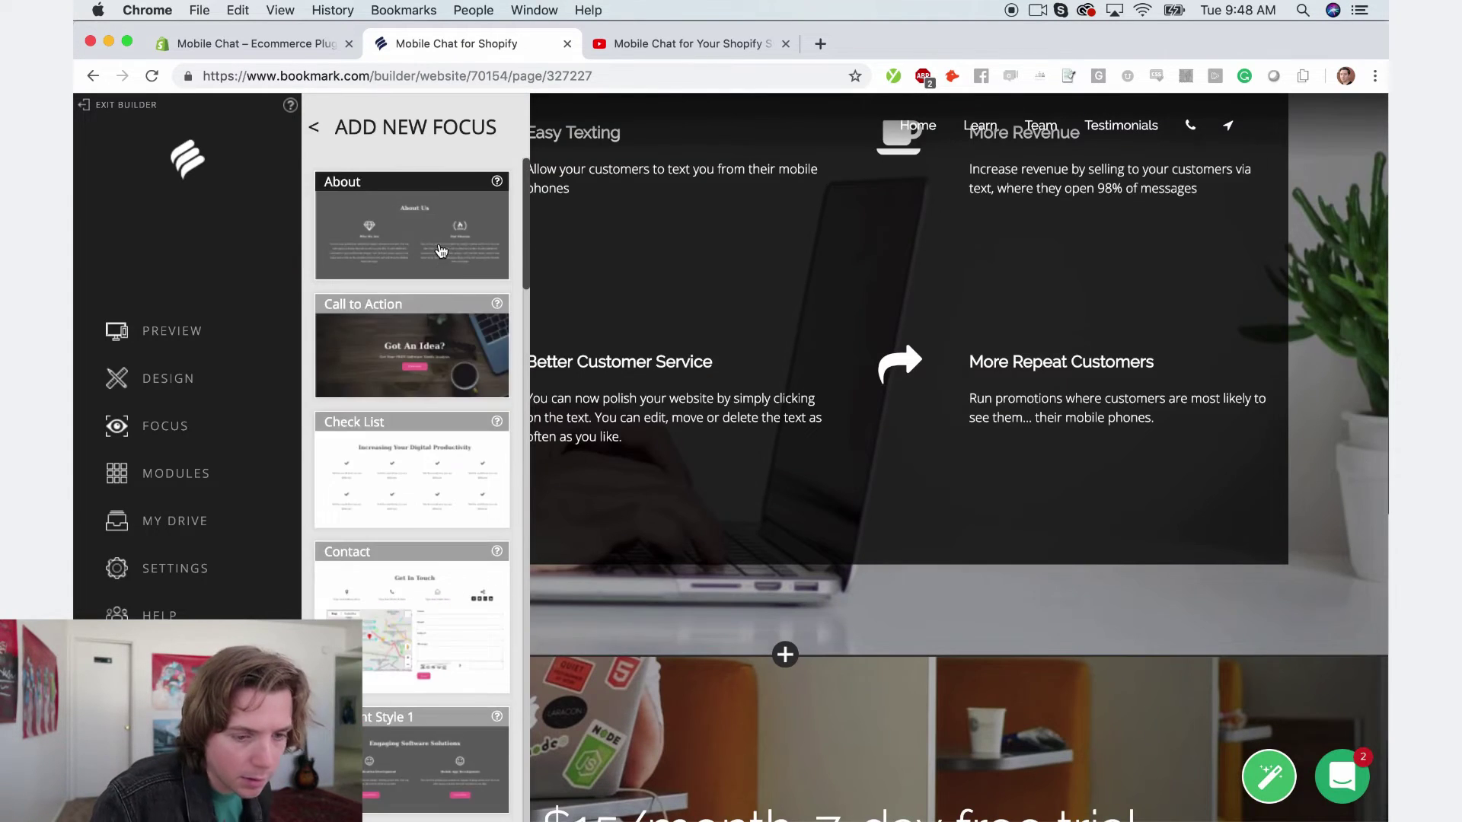
click(411, 221)
- Bring over the About Mobile Chat heading and replace the About section's image
click(252, 44)
scroll(563, 499, up, 5)
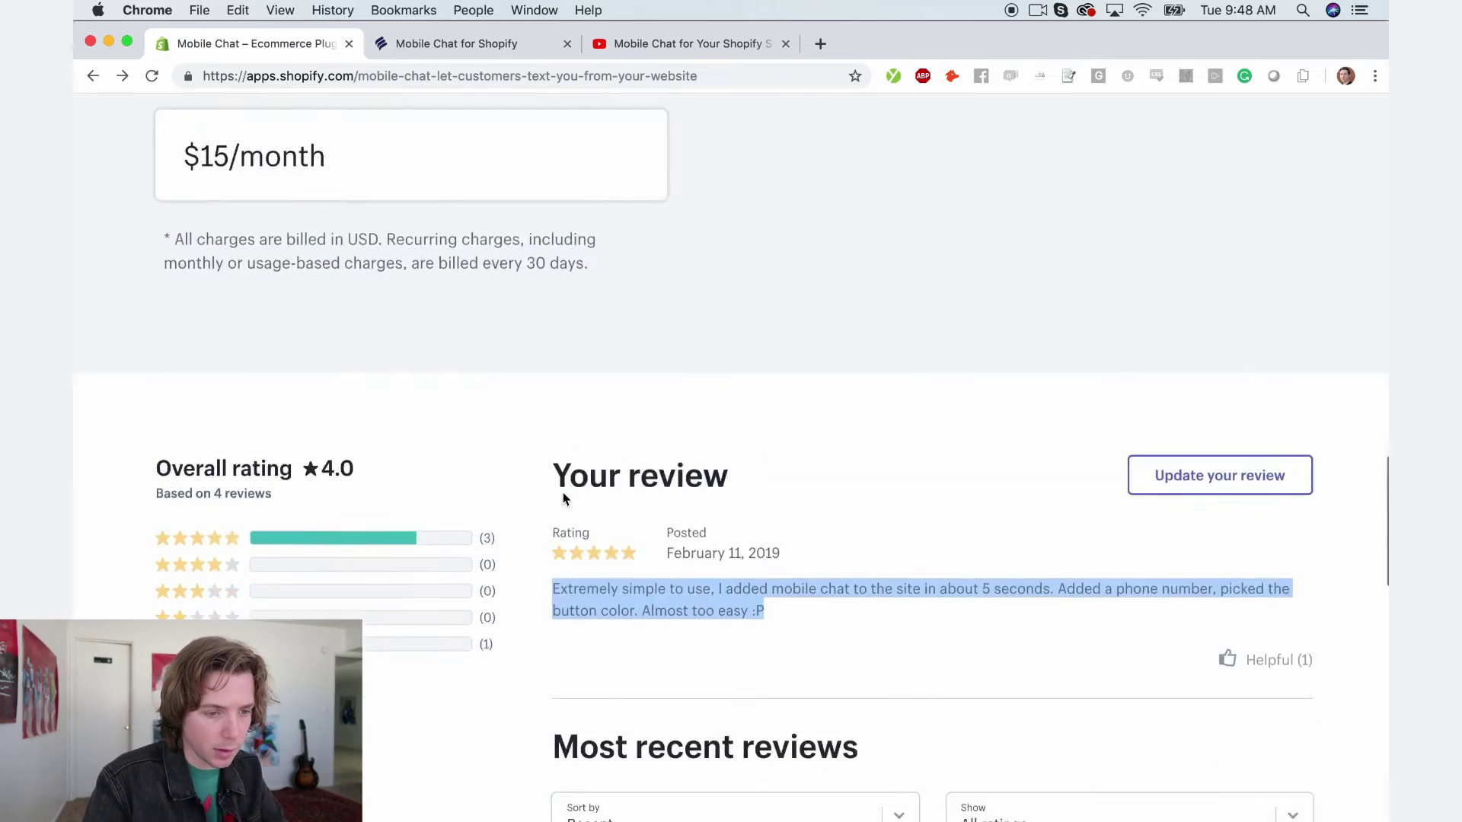
scroll(563, 499, up, 5)
scroll(564, 497, up, 5)
scroll(563, 492, up, 3)
scroll(562, 492, down, 1)
triple_click(131, 343)
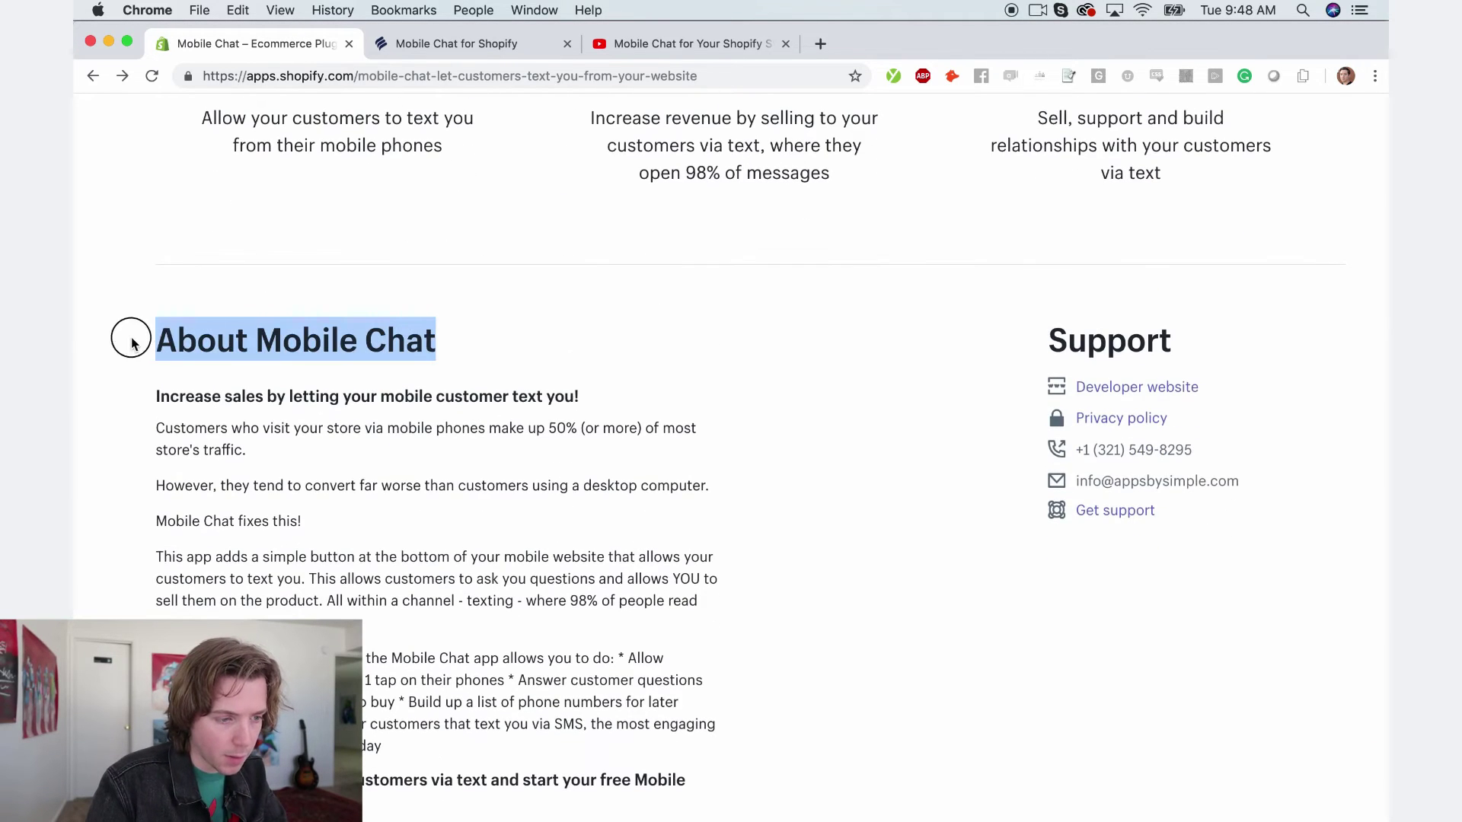
click(457, 43)
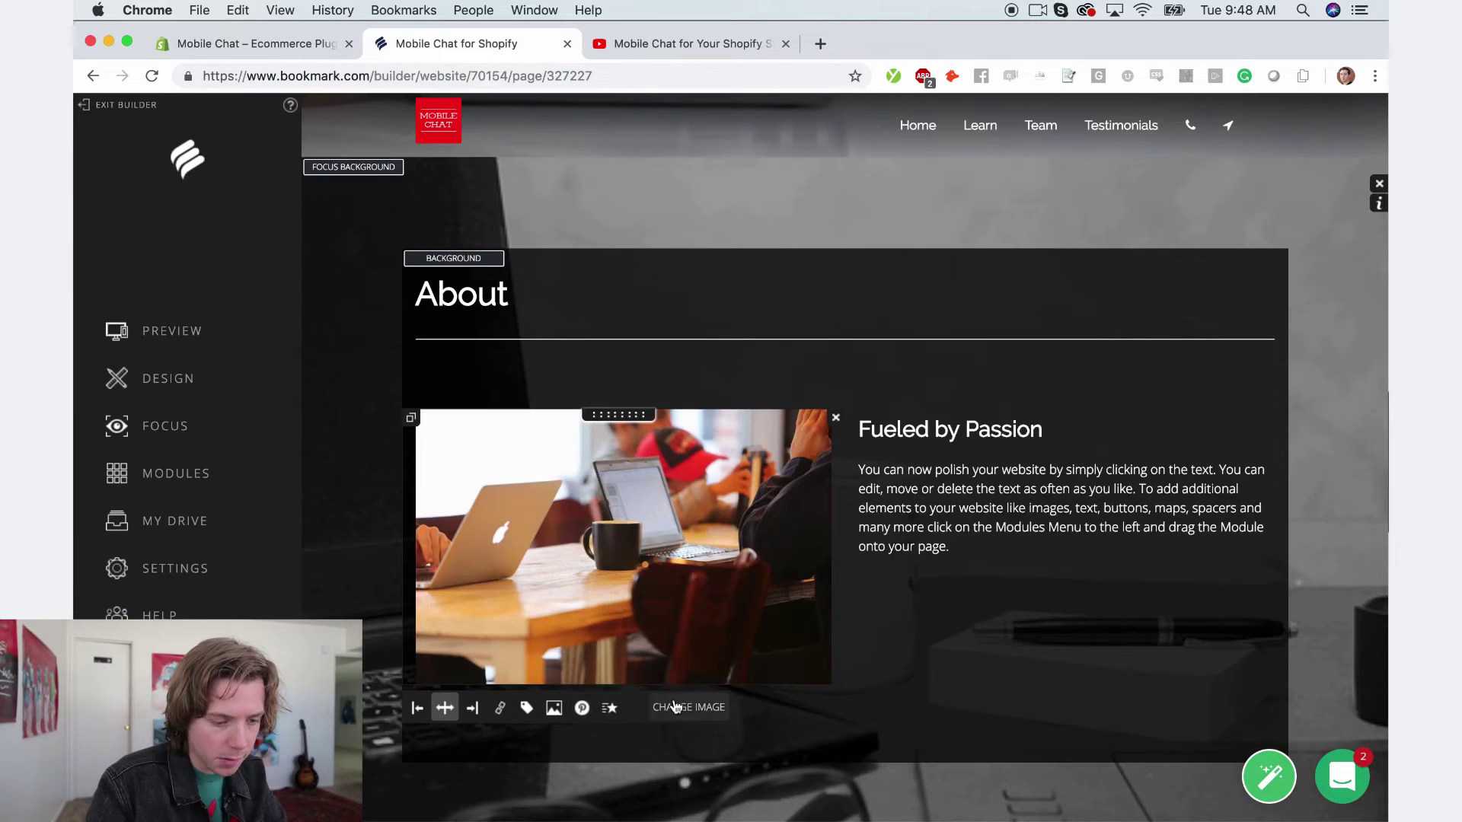
click(675, 707)
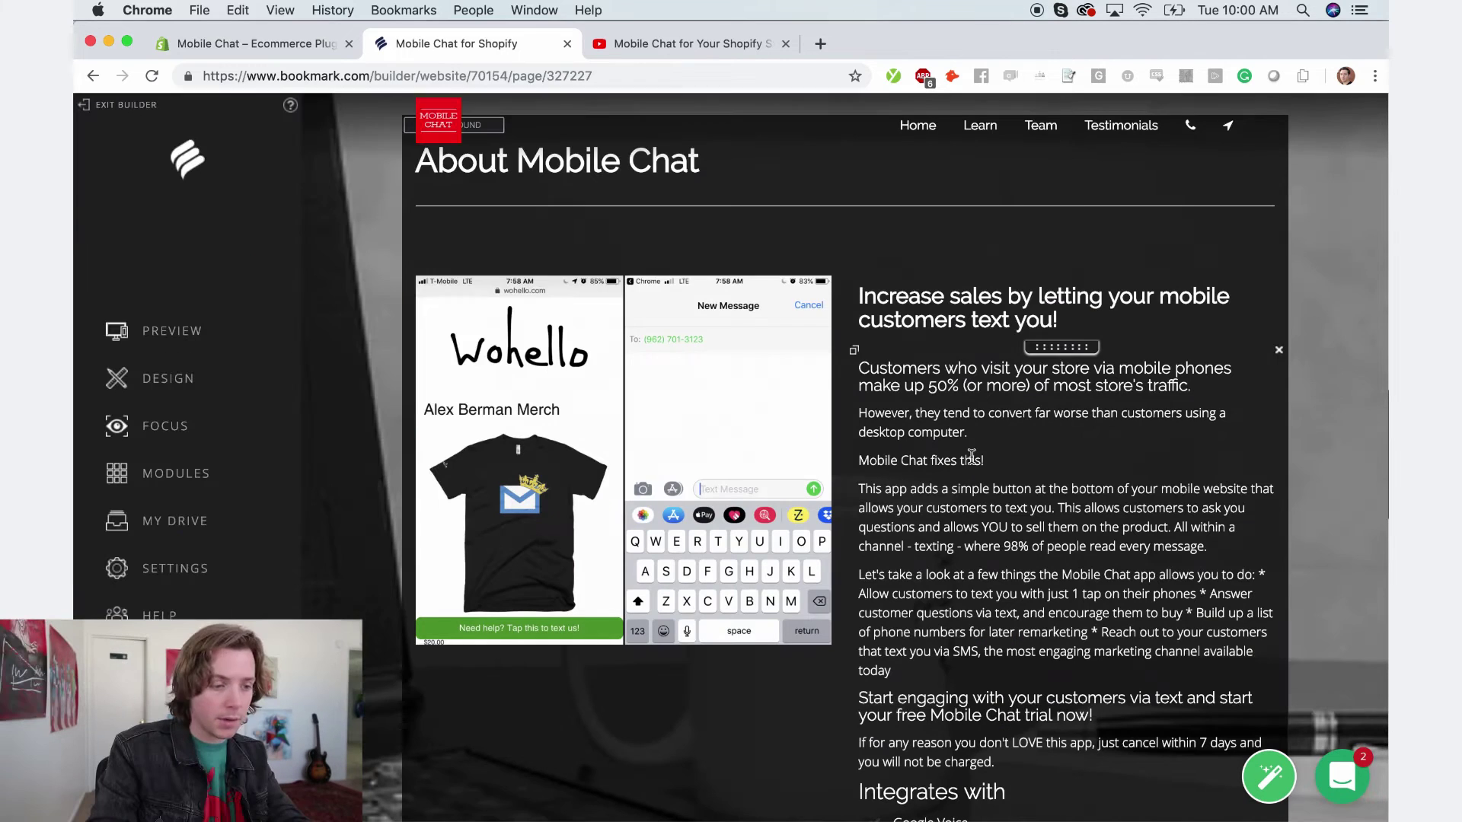
scroll(696, 465, down, 1)
scroll(697, 465, down, 9)
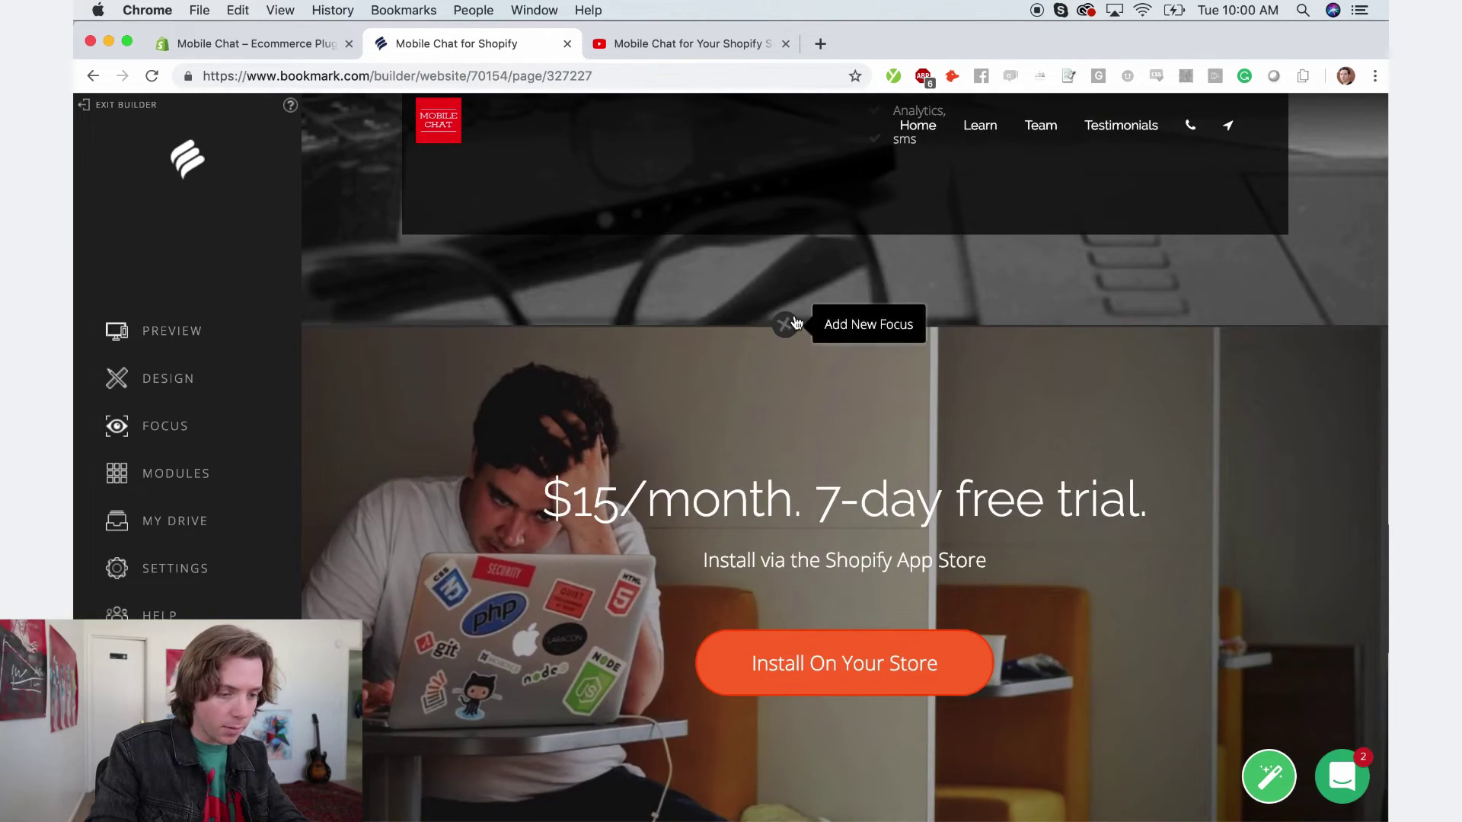
click(783, 326)
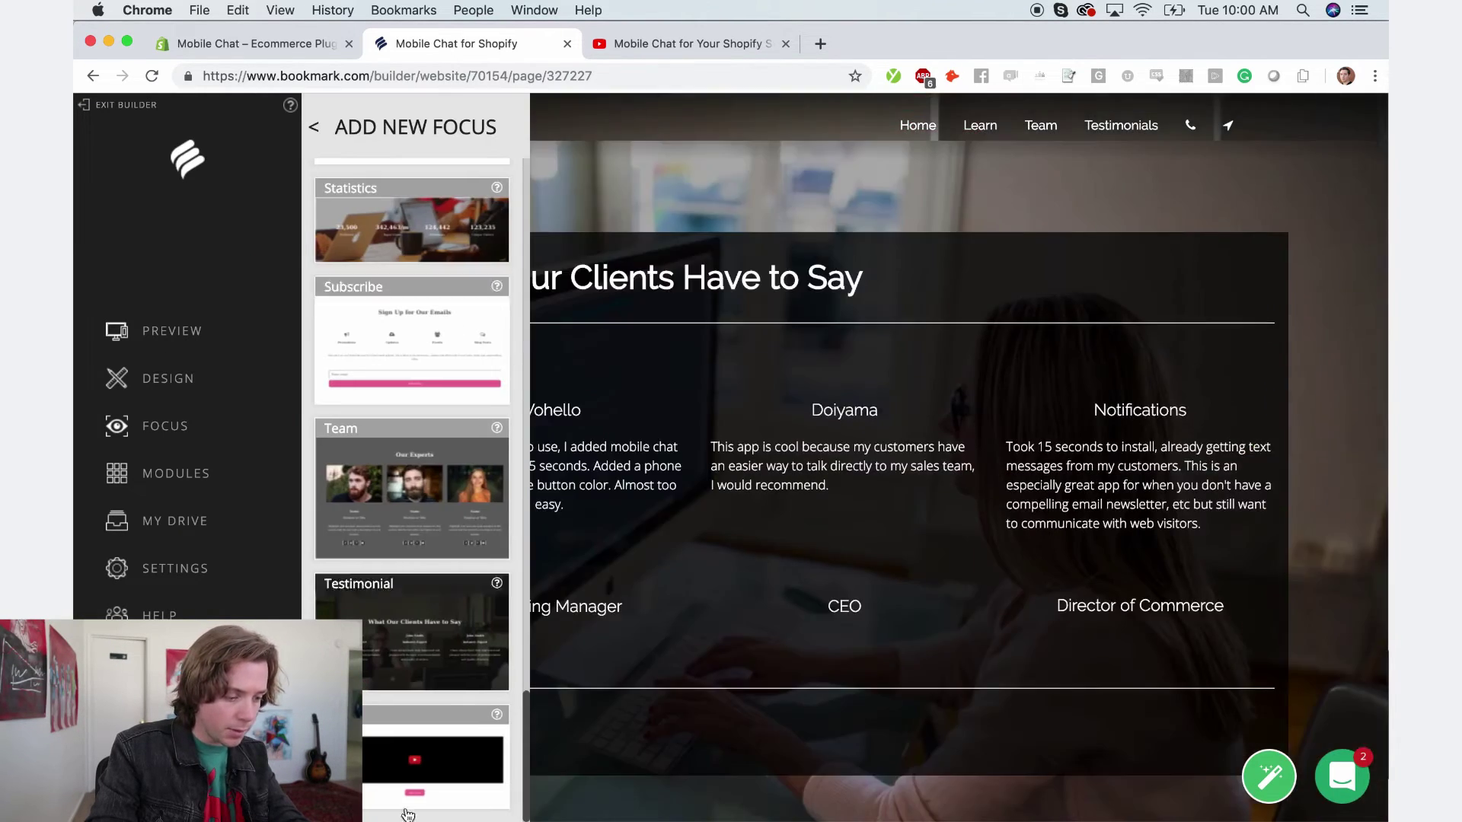
- Add a video section titled 'See Mobile Chat in Action' without the View more button
click(424, 725)
text(S)
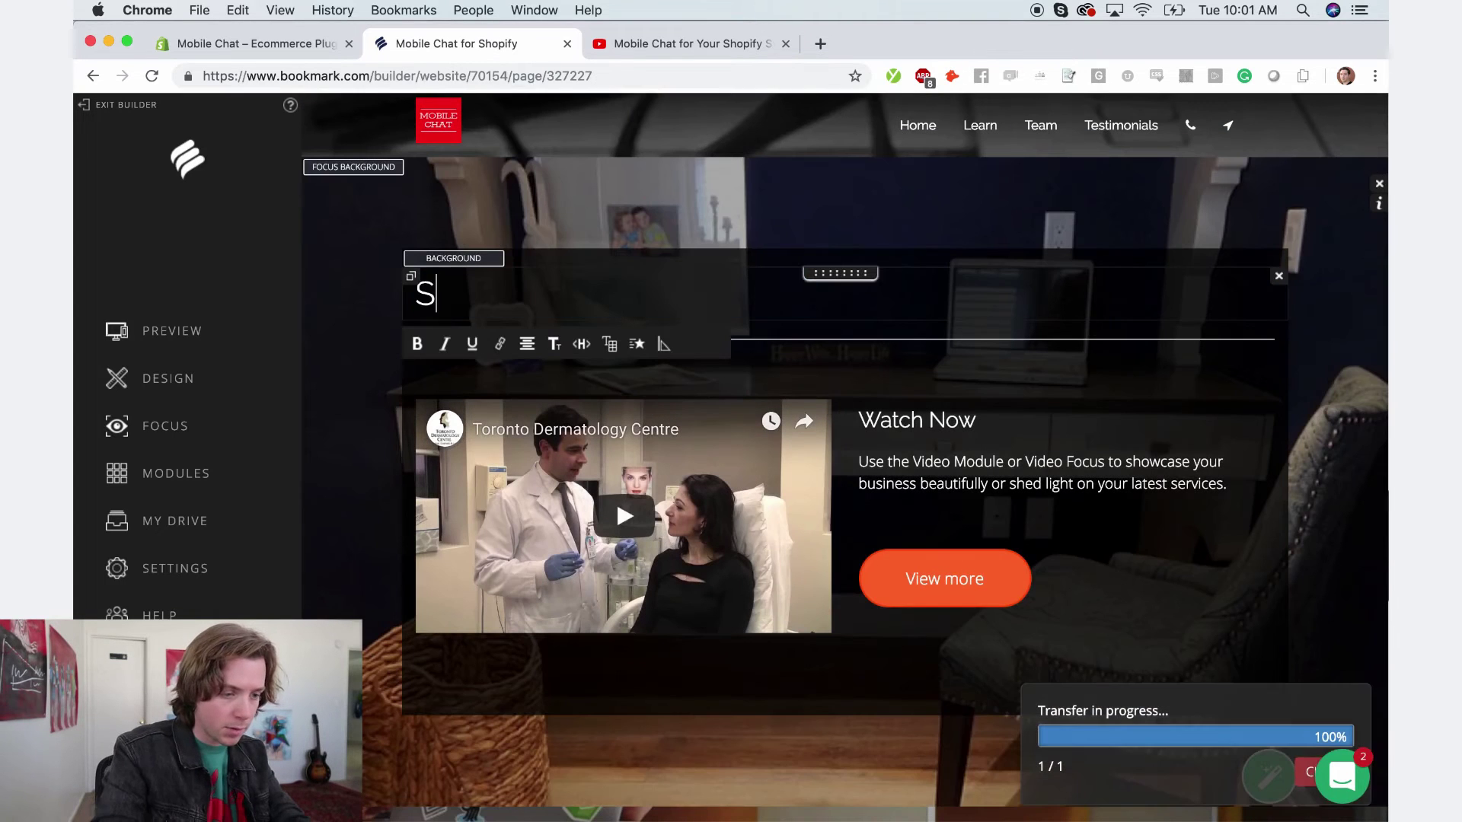
text(ee Mobile Cha)
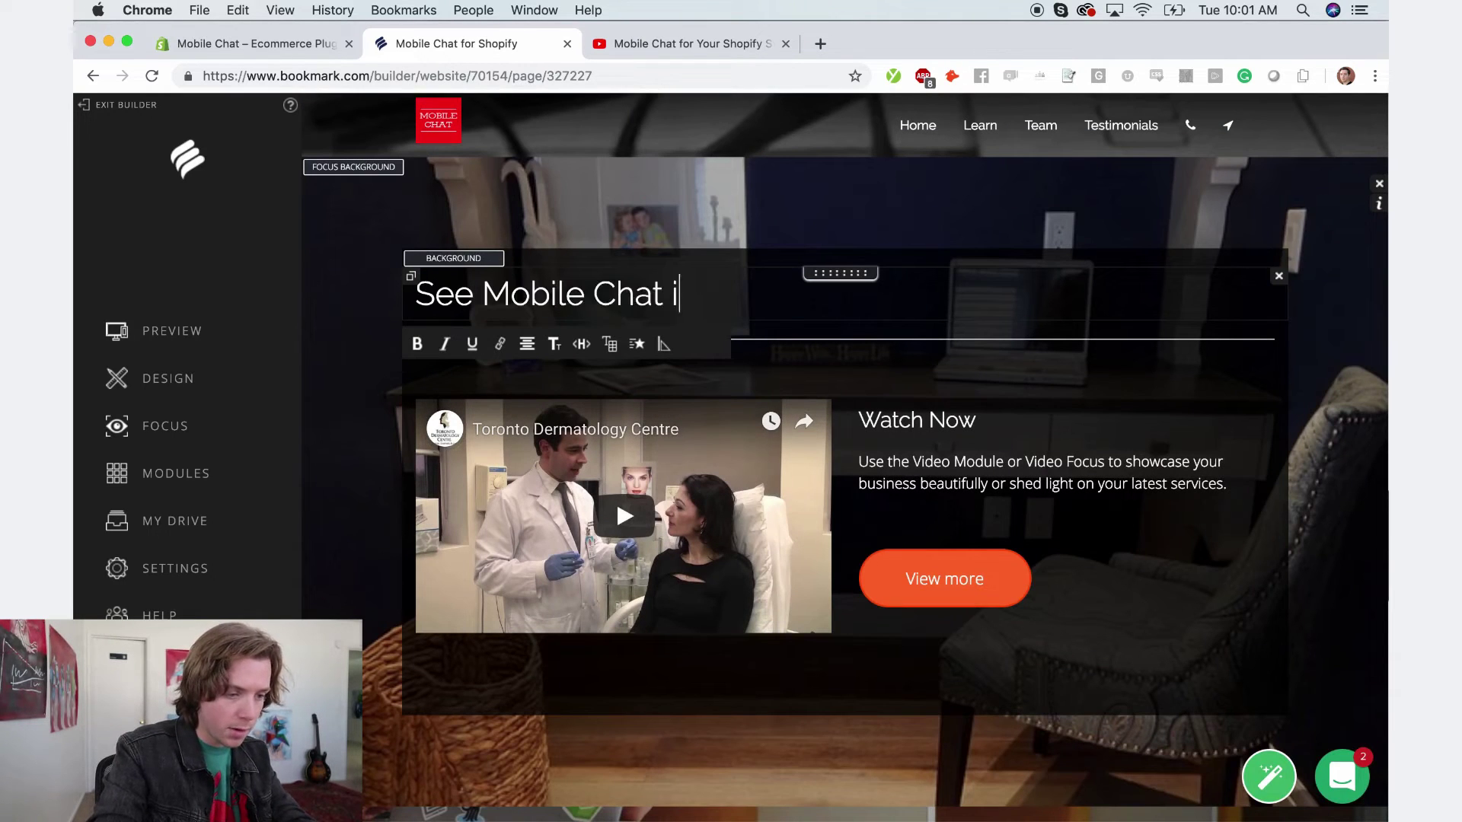
text(tion)
click(1284, 416)
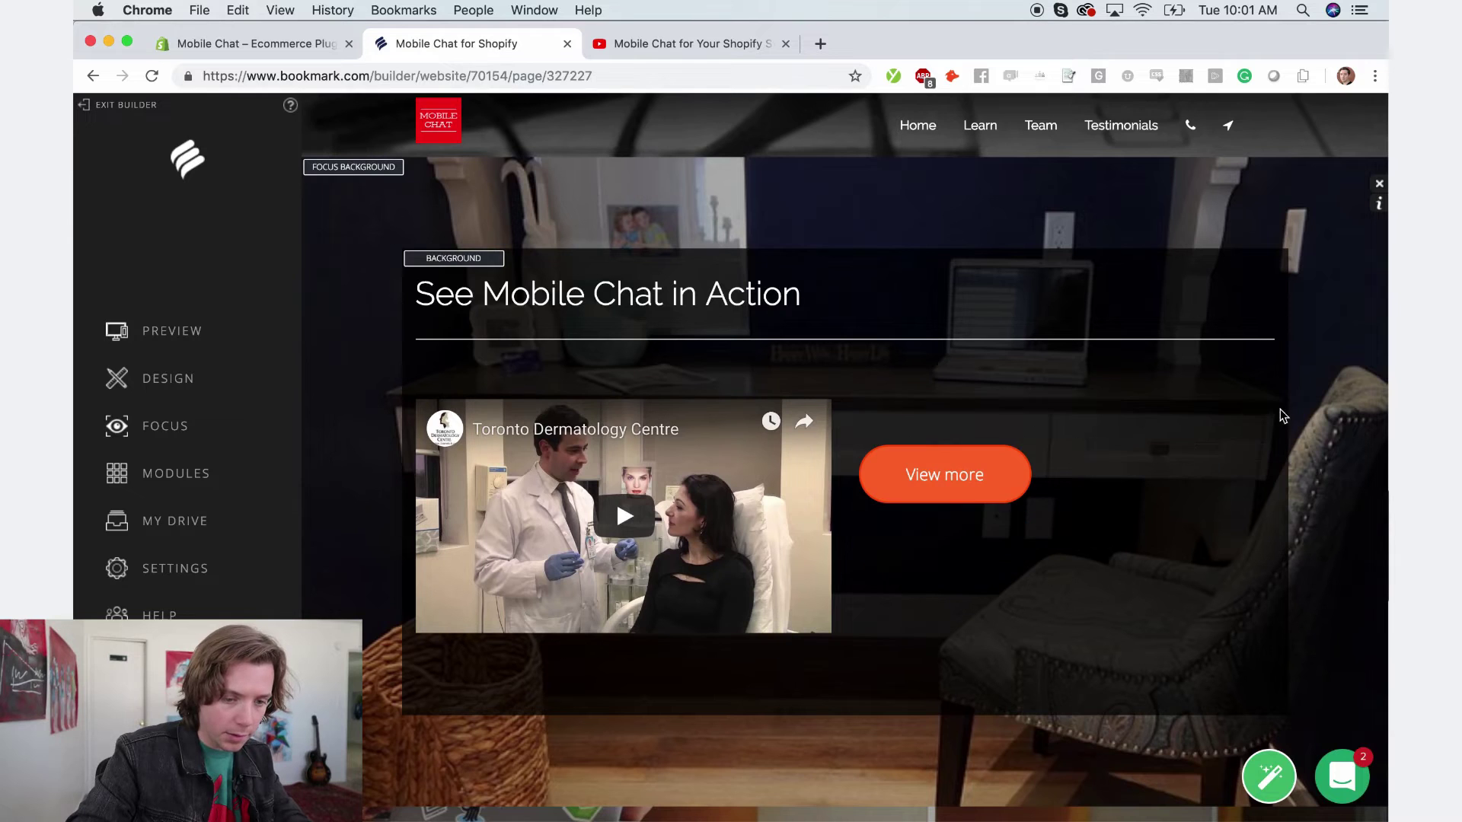
click(1284, 410)
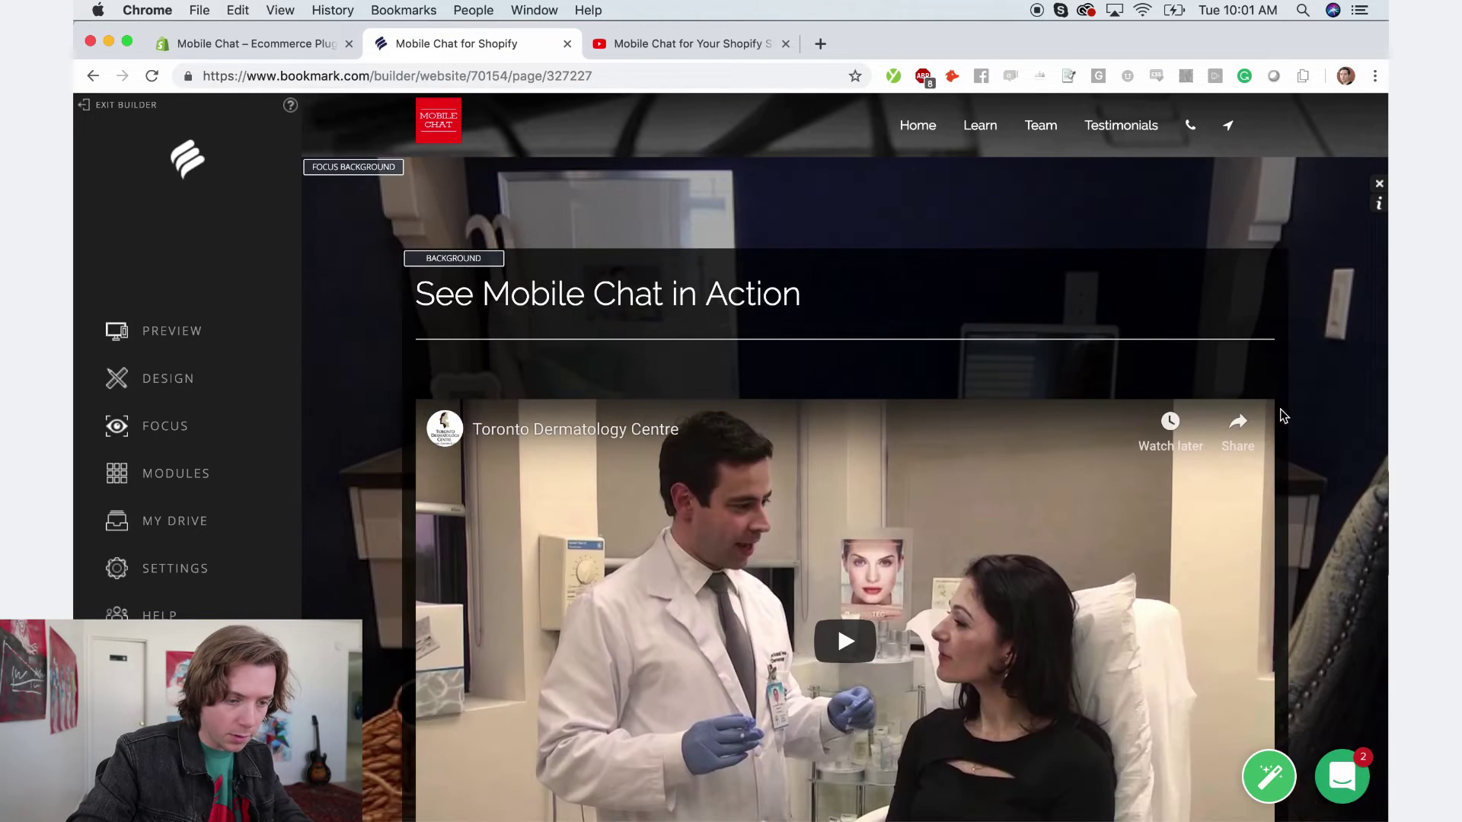
- Embed the Mobile Chat for Your Shopify Store YouTube video in that section
click(617, 48)
click(455, 45)
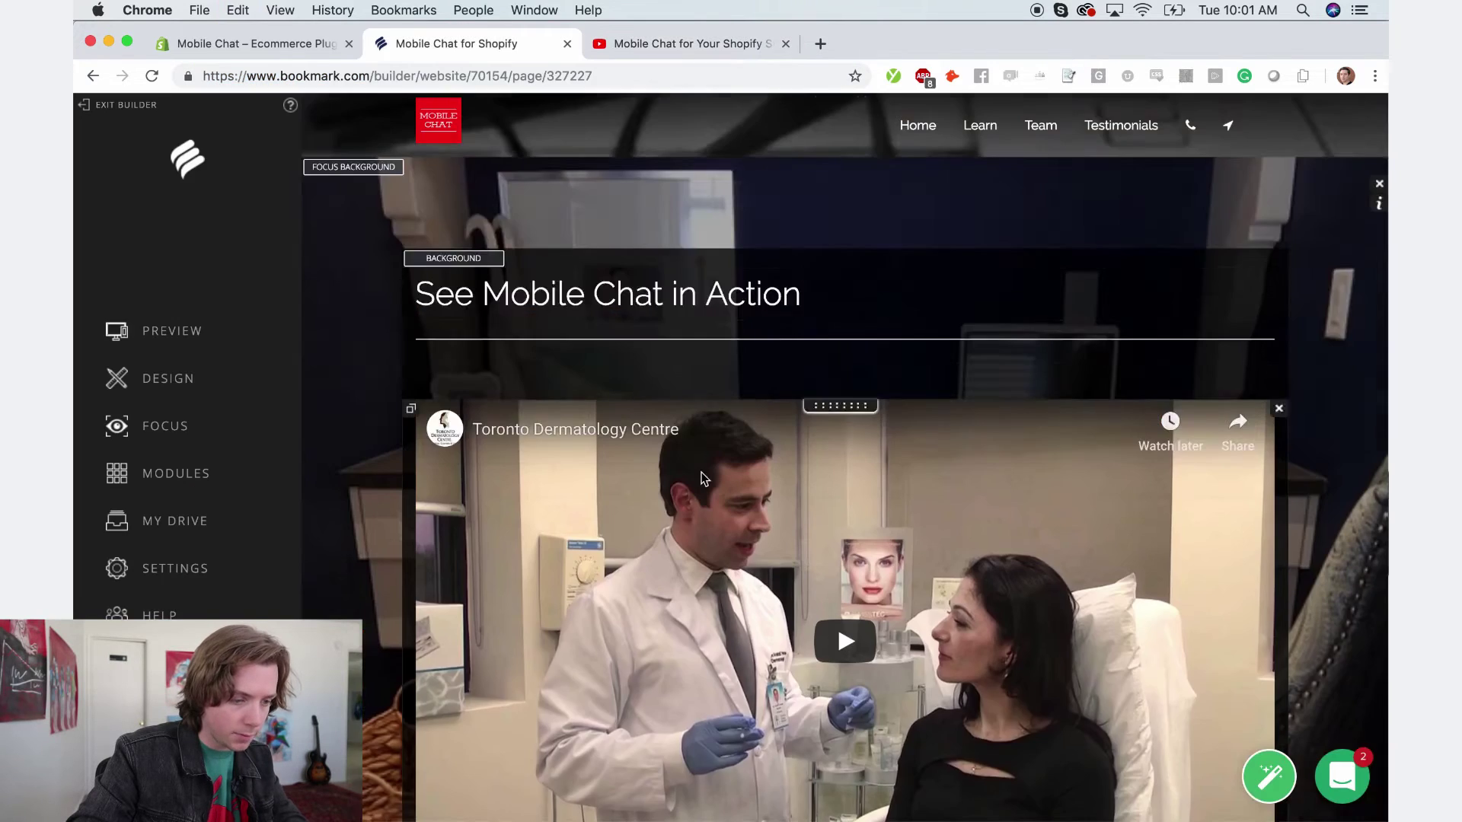
click(444, 721)
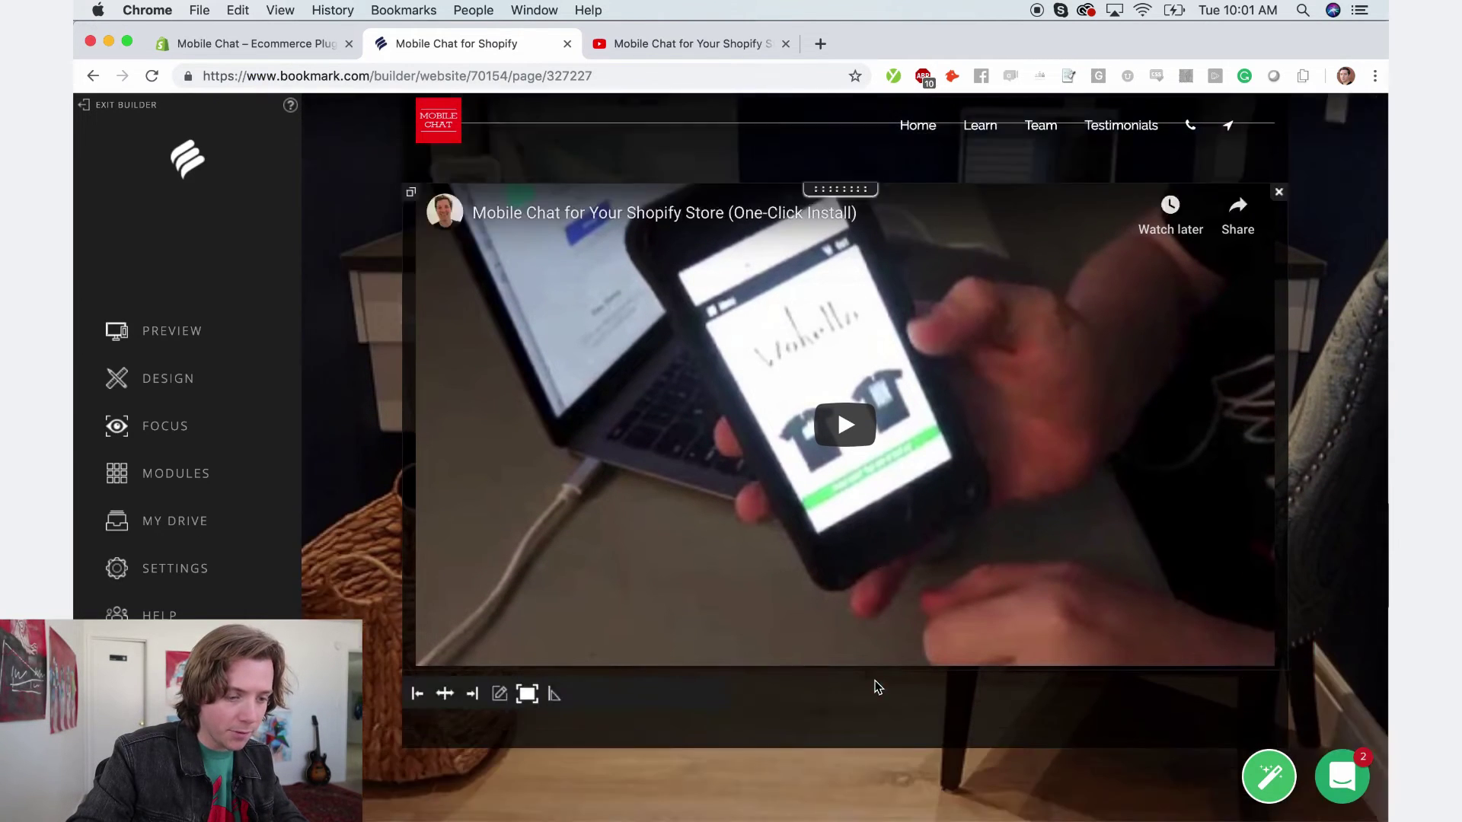
scroll(876, 685, down, 2)
scroll(878, 687, down, 6)
scroll(877, 688, down, 5)
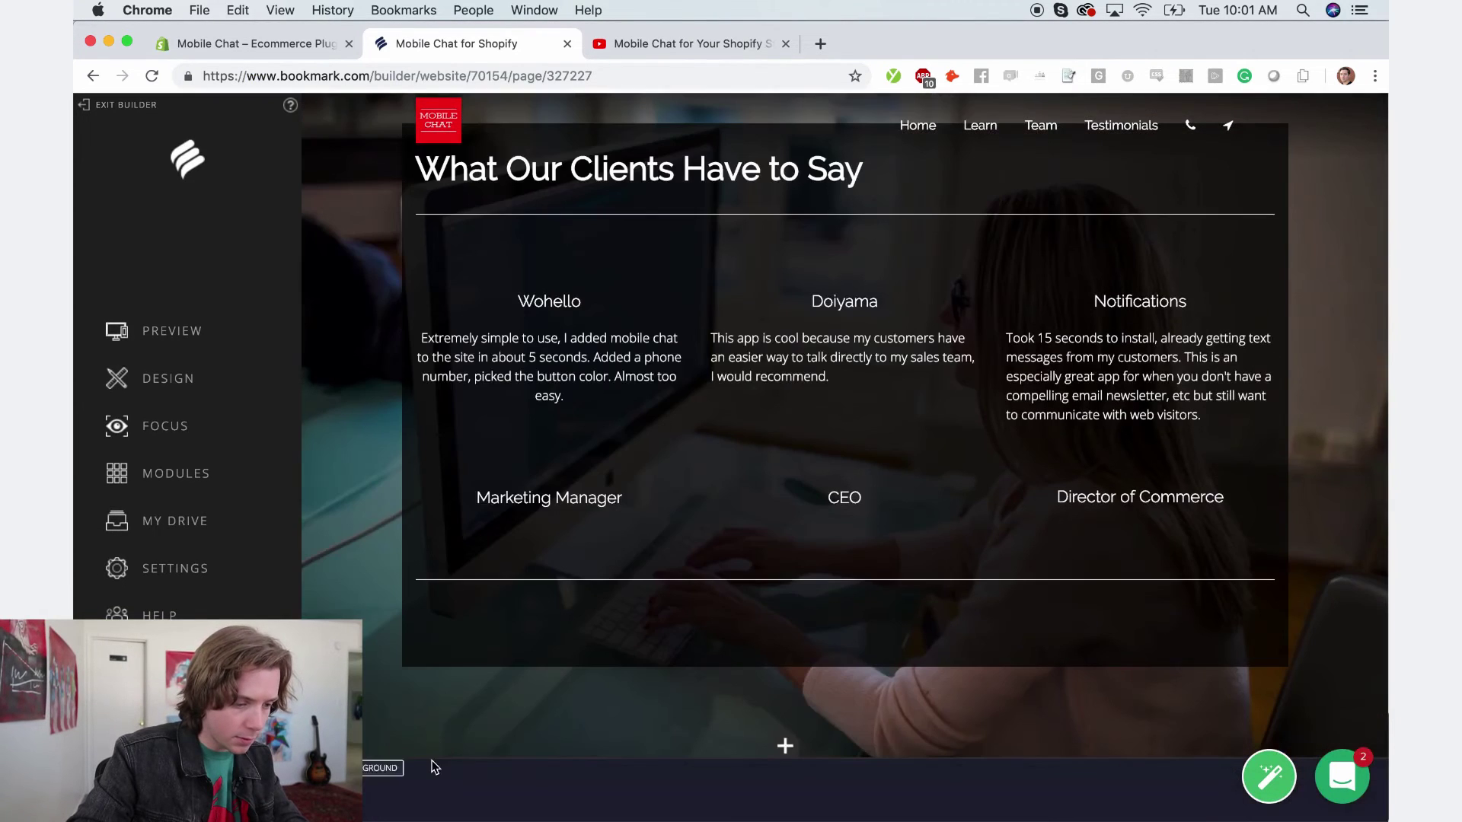
- Set the footer background colour to red
click(385, 767)
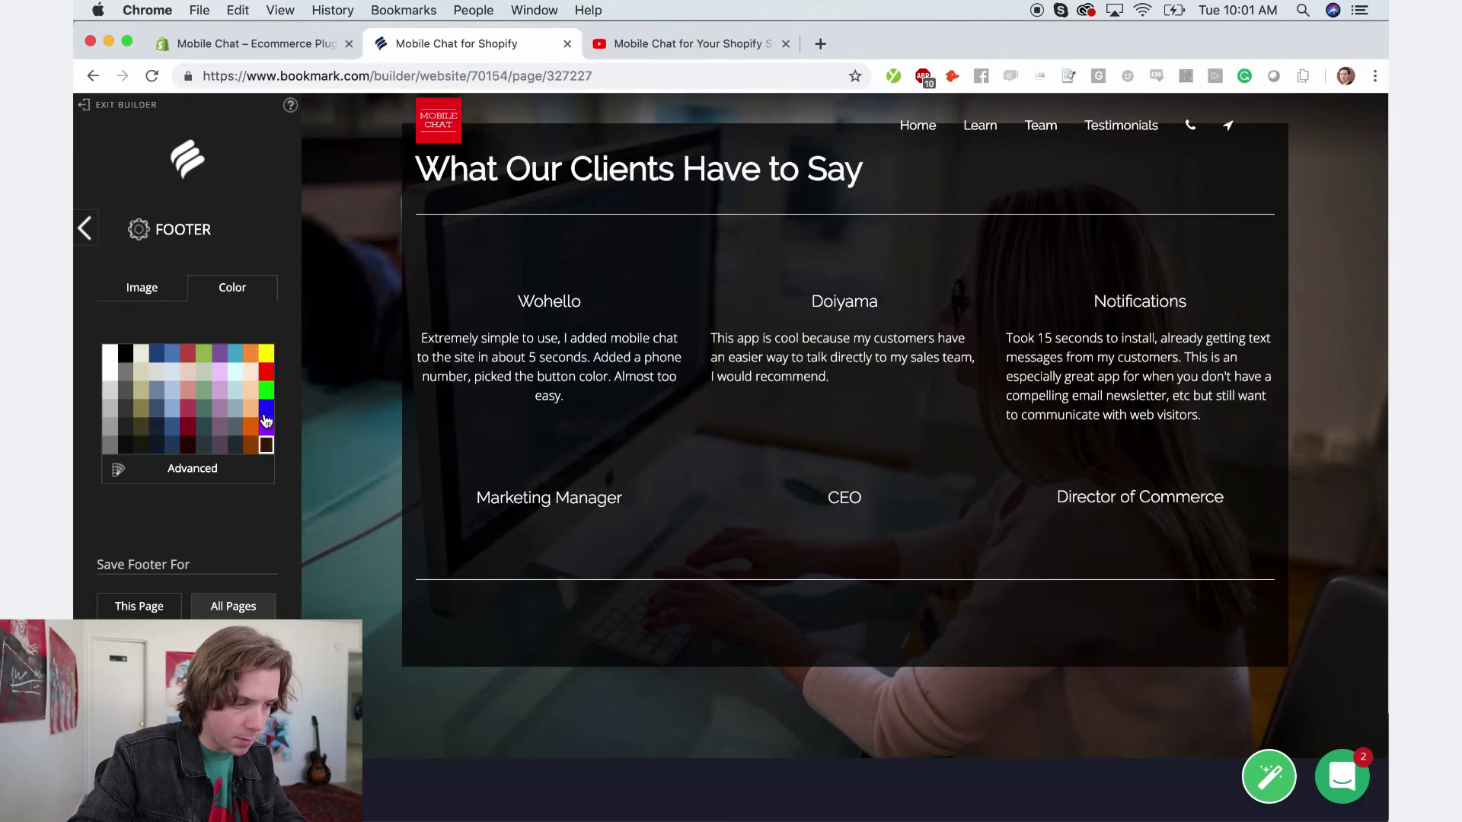
click(266, 371)
click(192, 468)
click(921, 127)
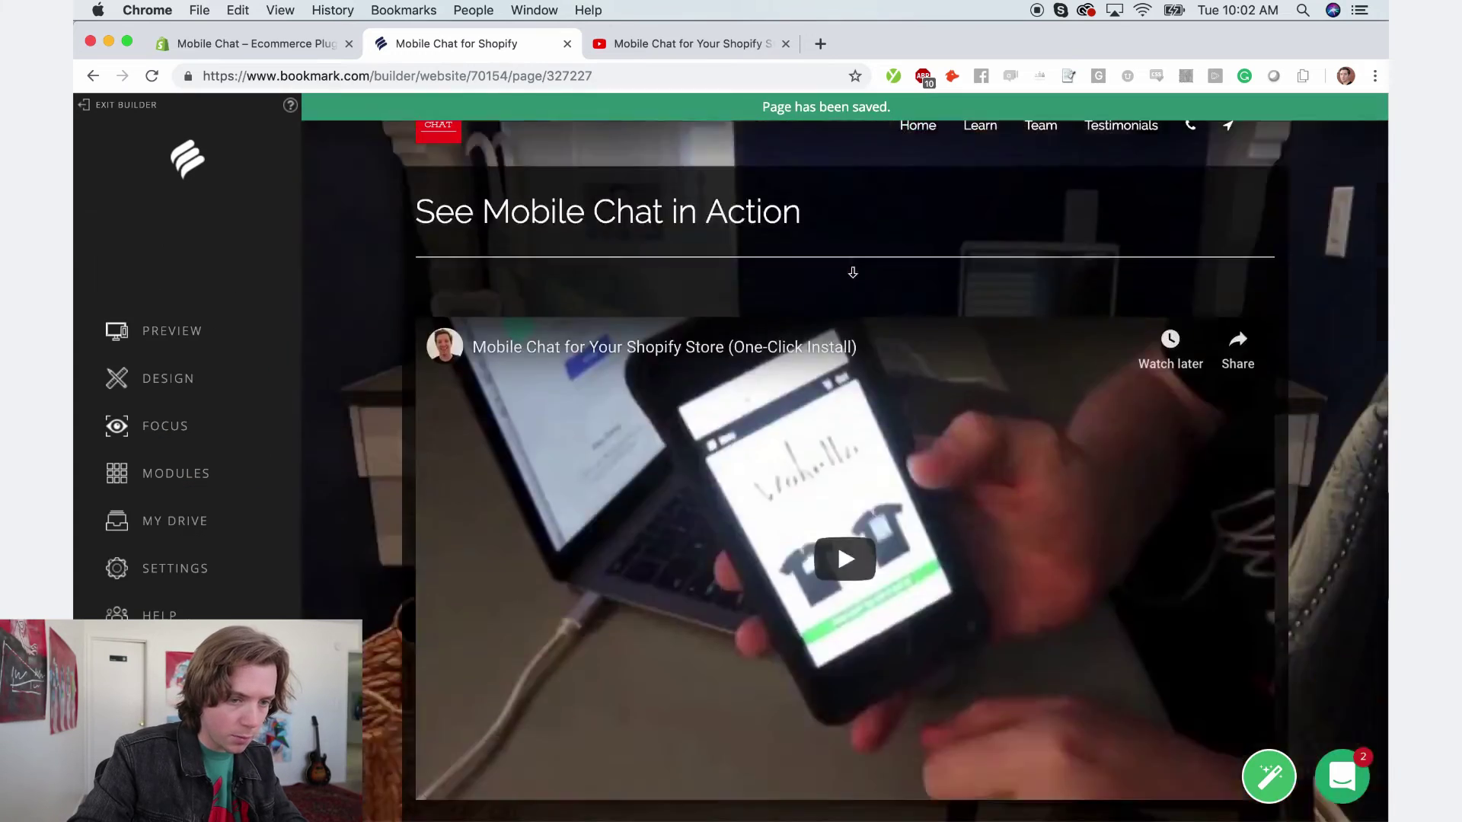
- Rename sections to About and Testimonials, then delete the duplicate Testimonials section
text(Ab)
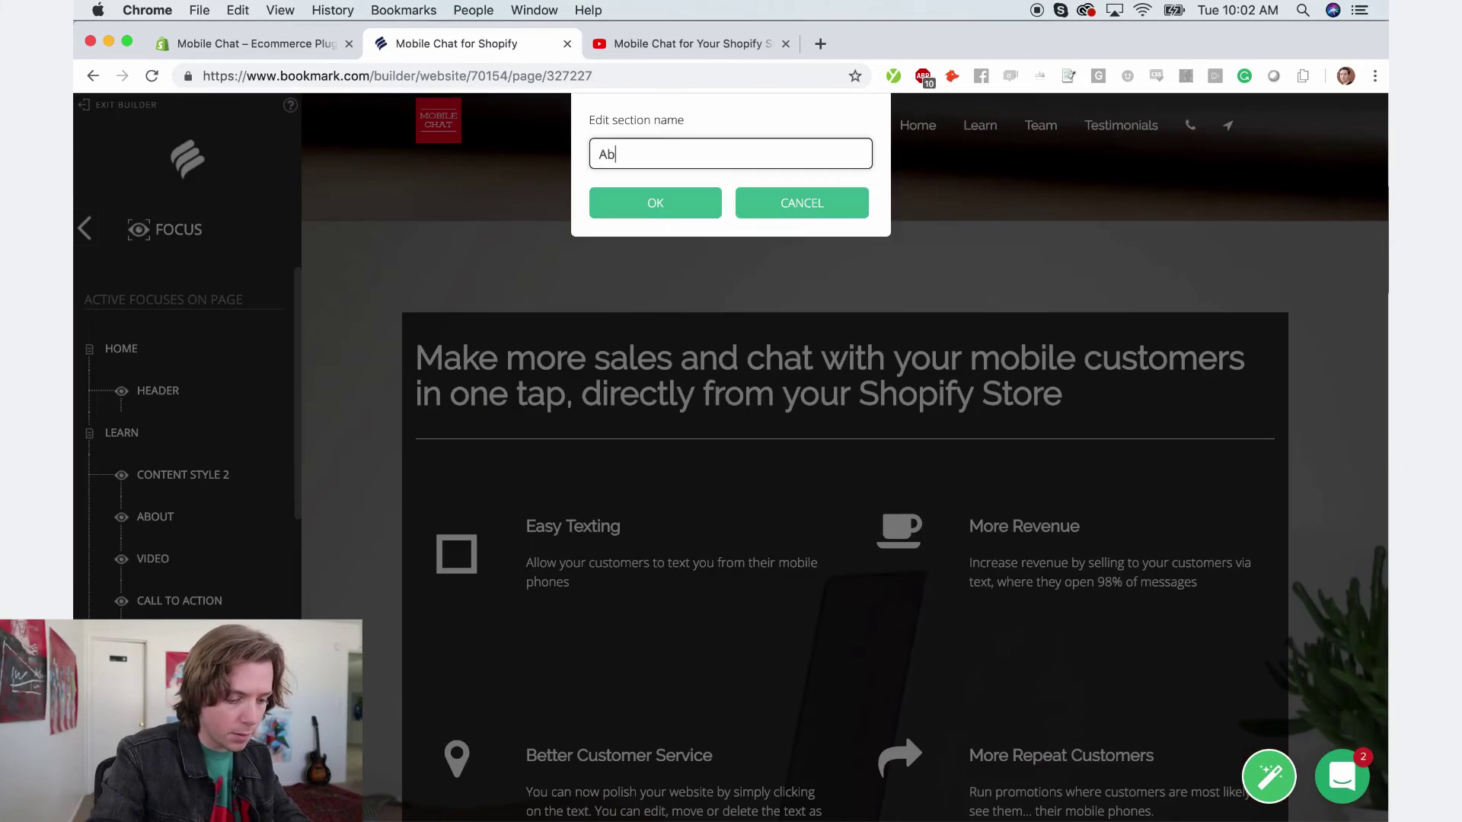
text(out)
key(Return)
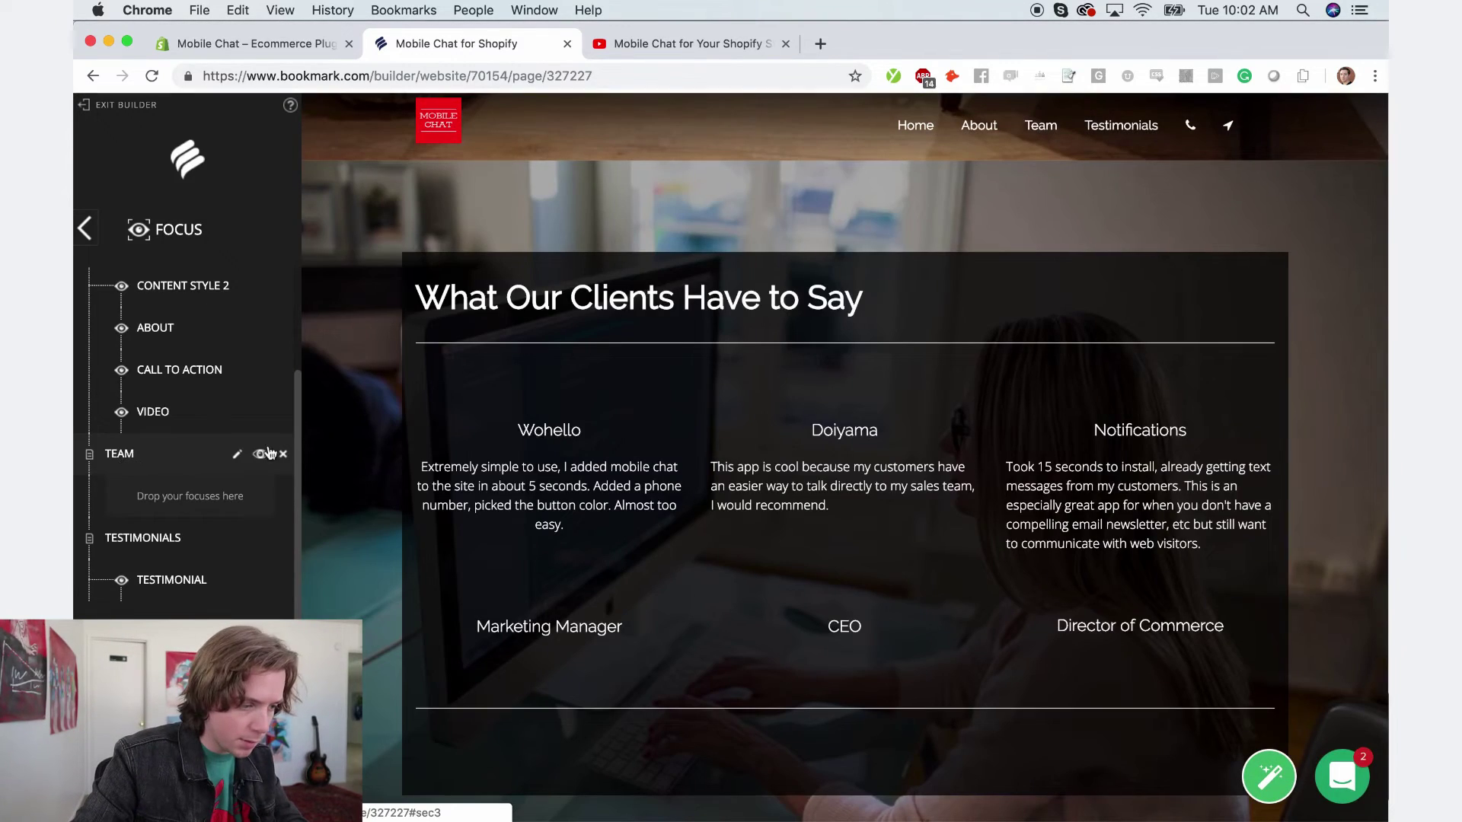
click(237, 454)
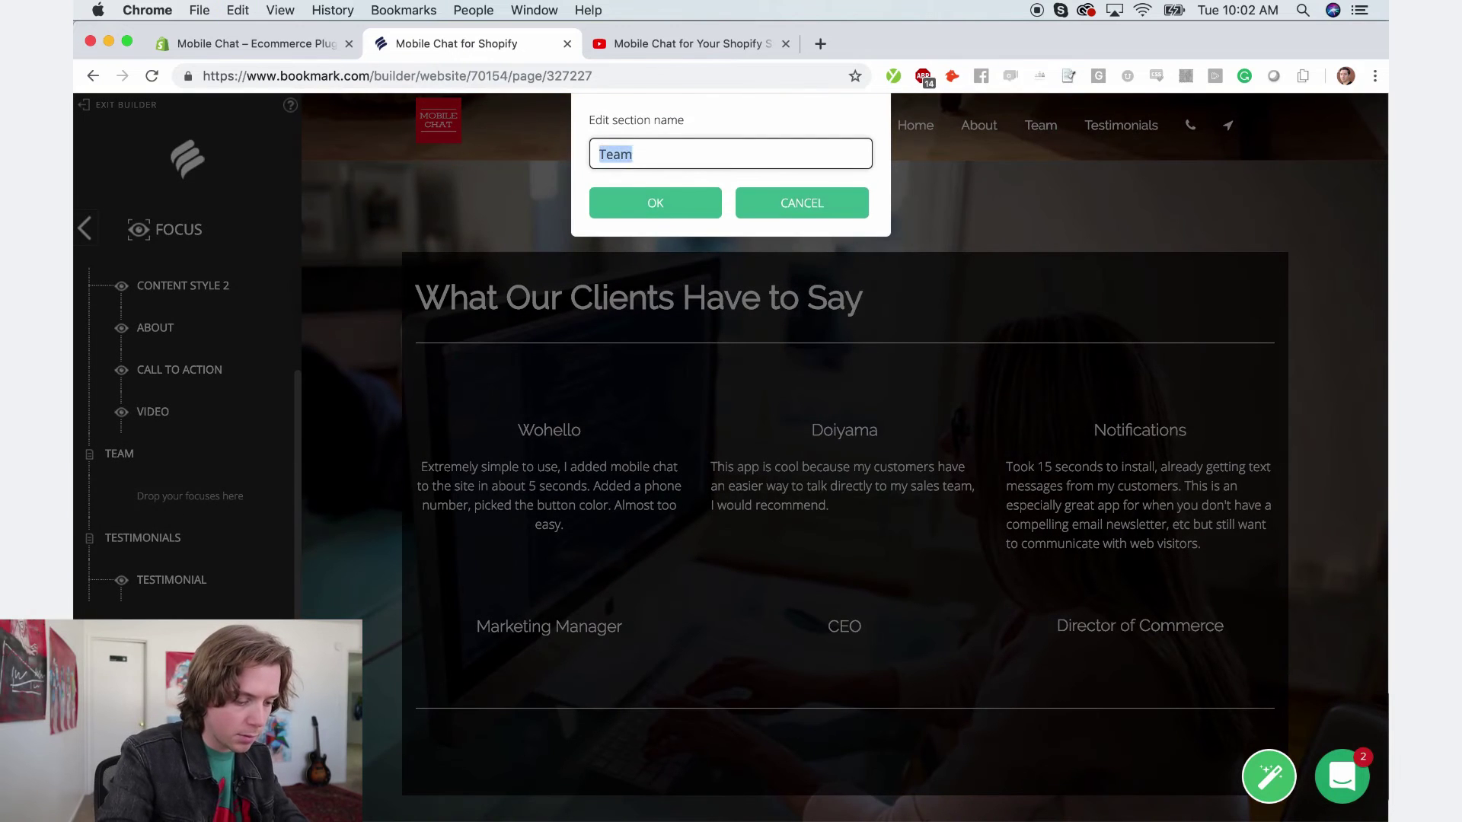
text(Testimonial)
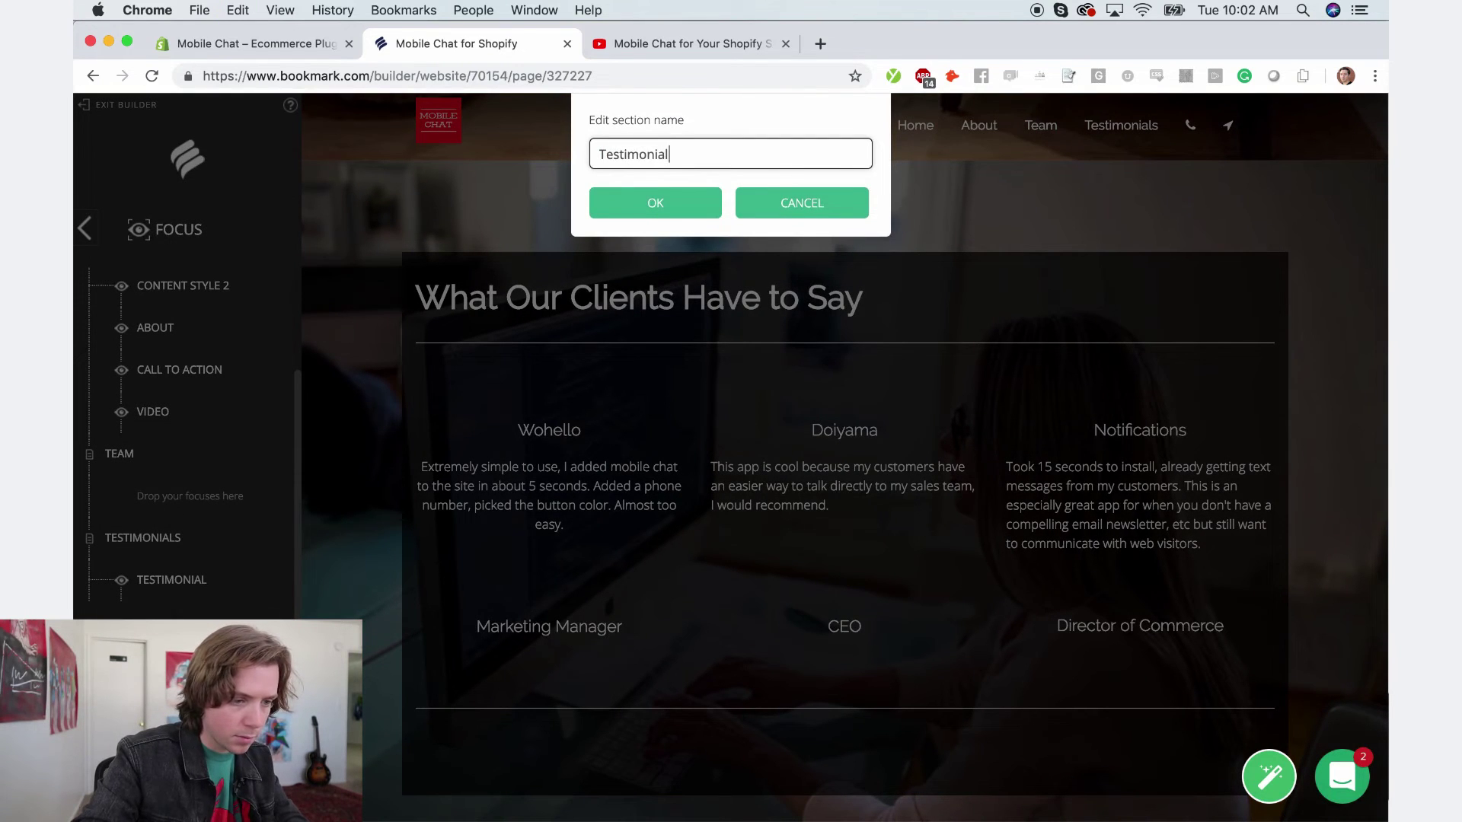
text(s)
key(Return)
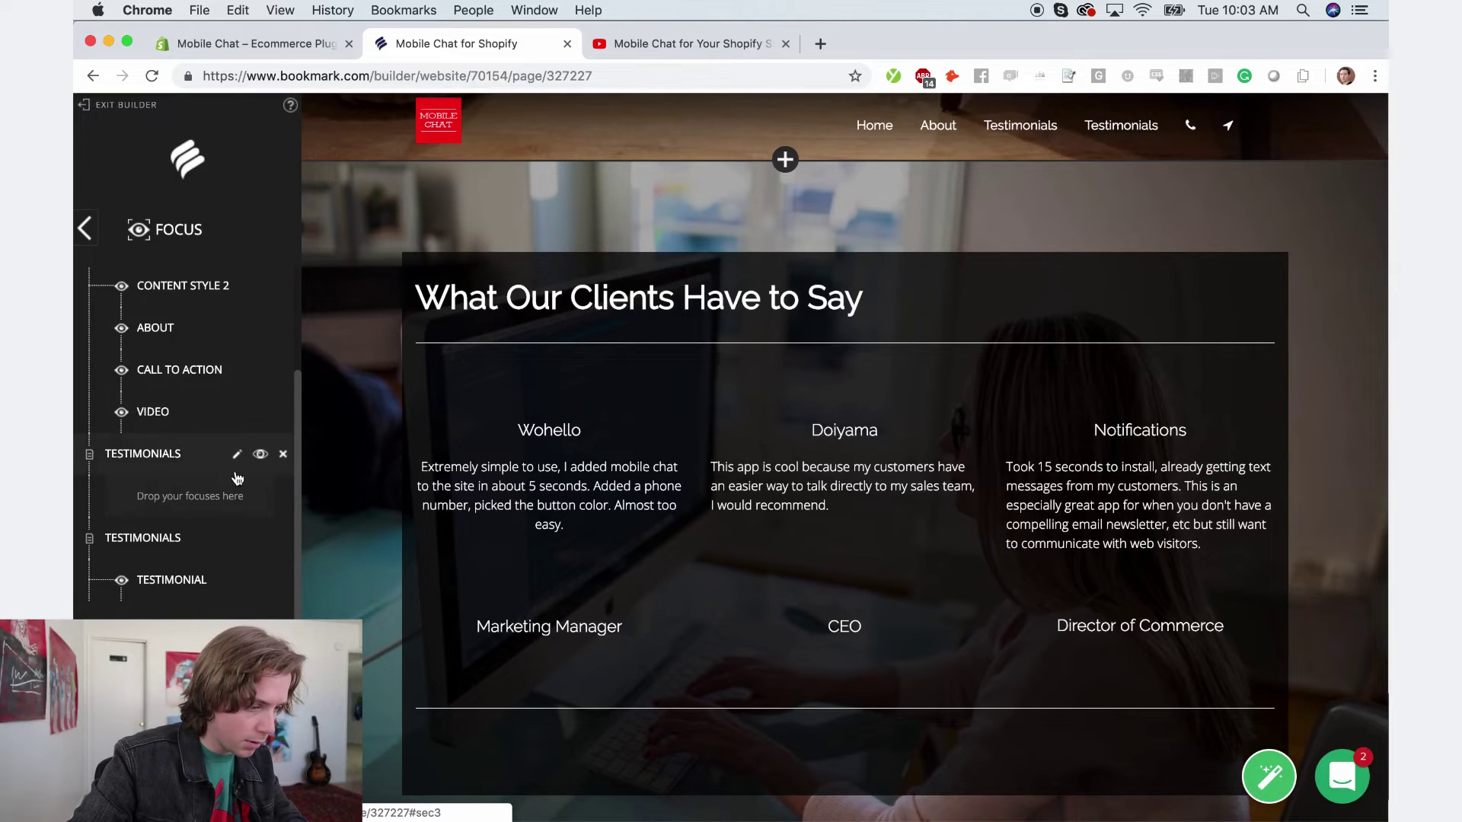
click(280, 542)
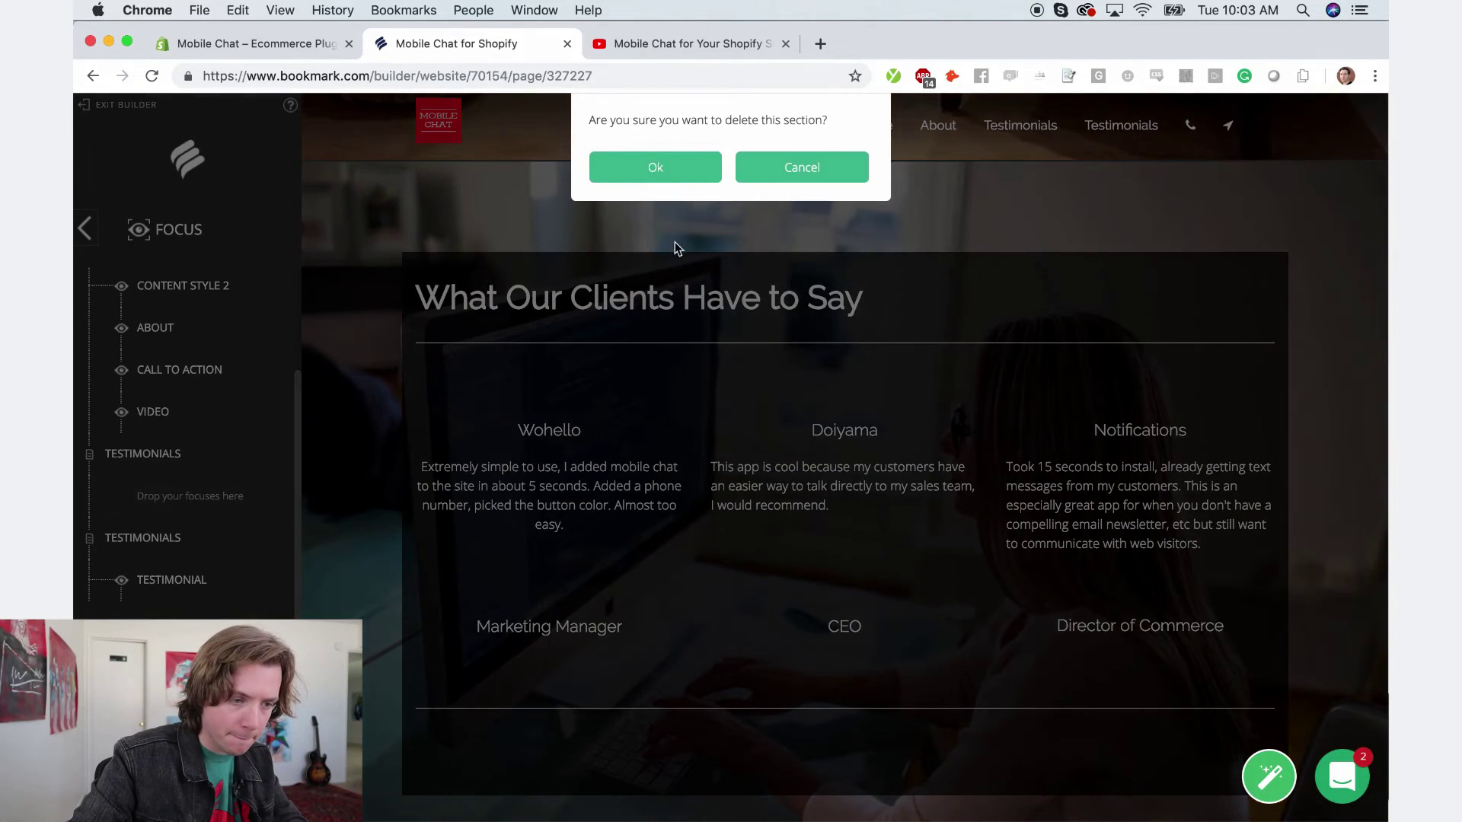
click(670, 166)
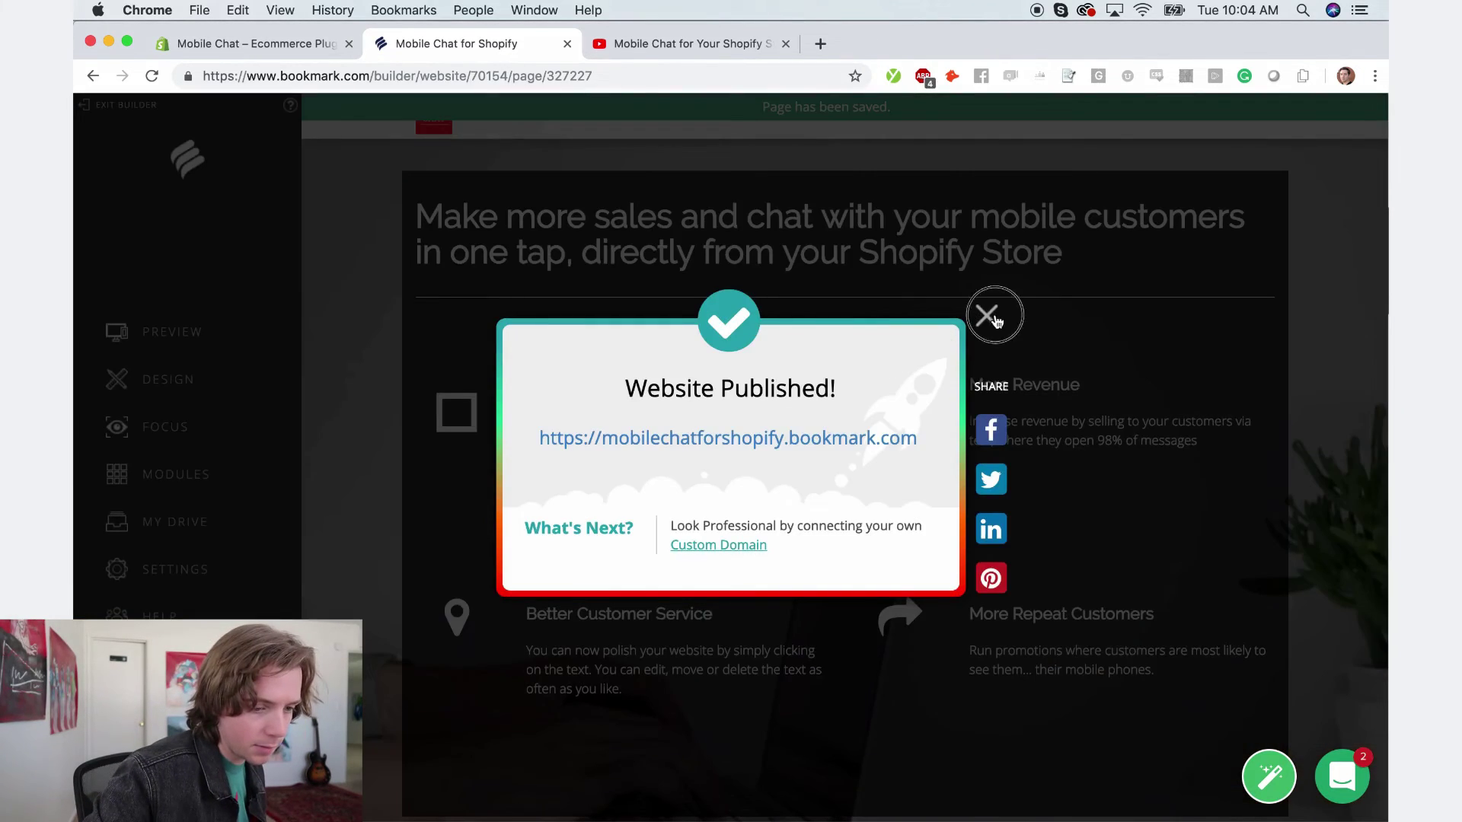
- Publish the site and play the demo video on the live page
click(997, 320)
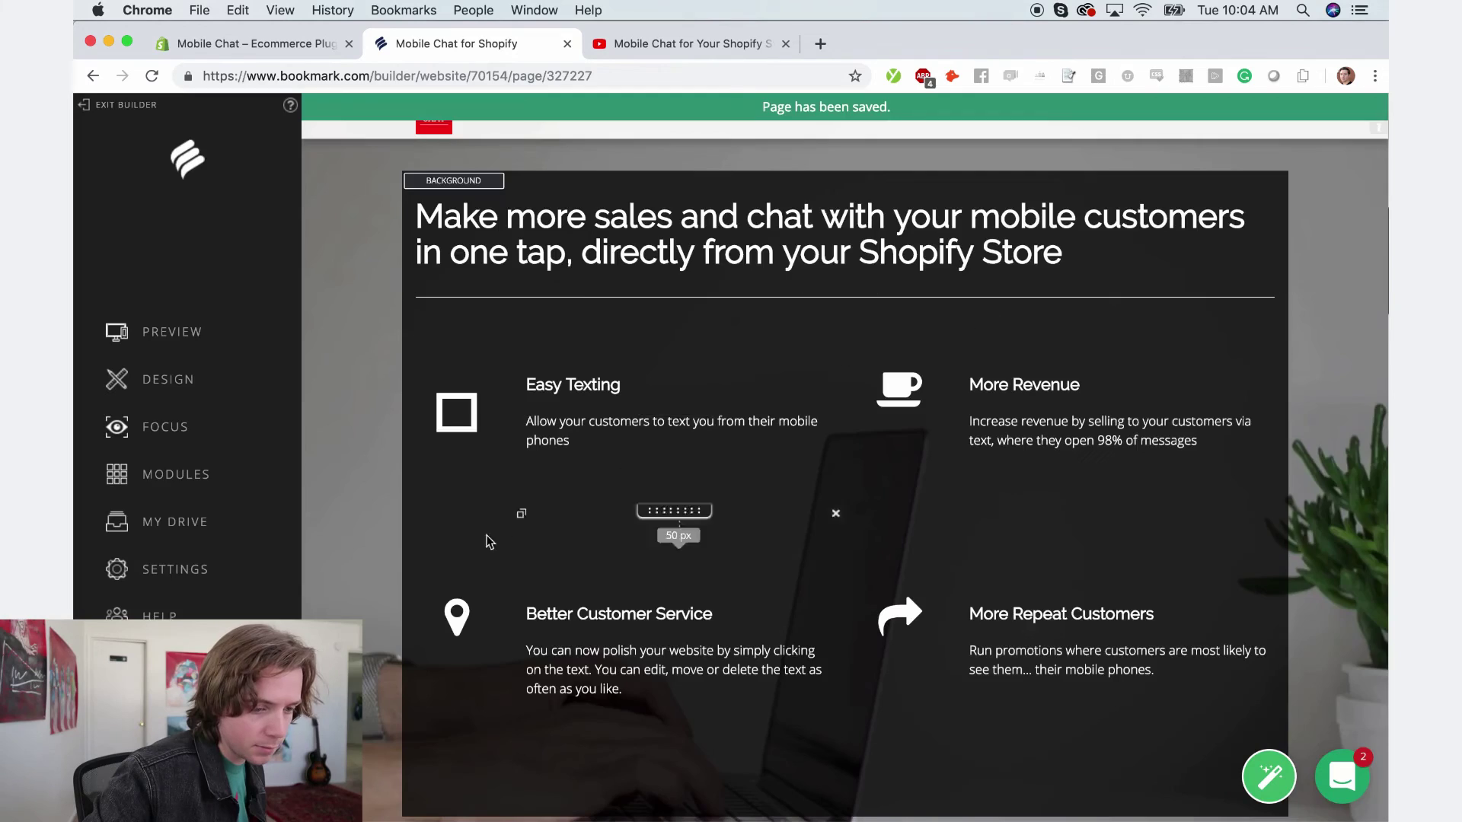
scroll(862, 475, down, 3)
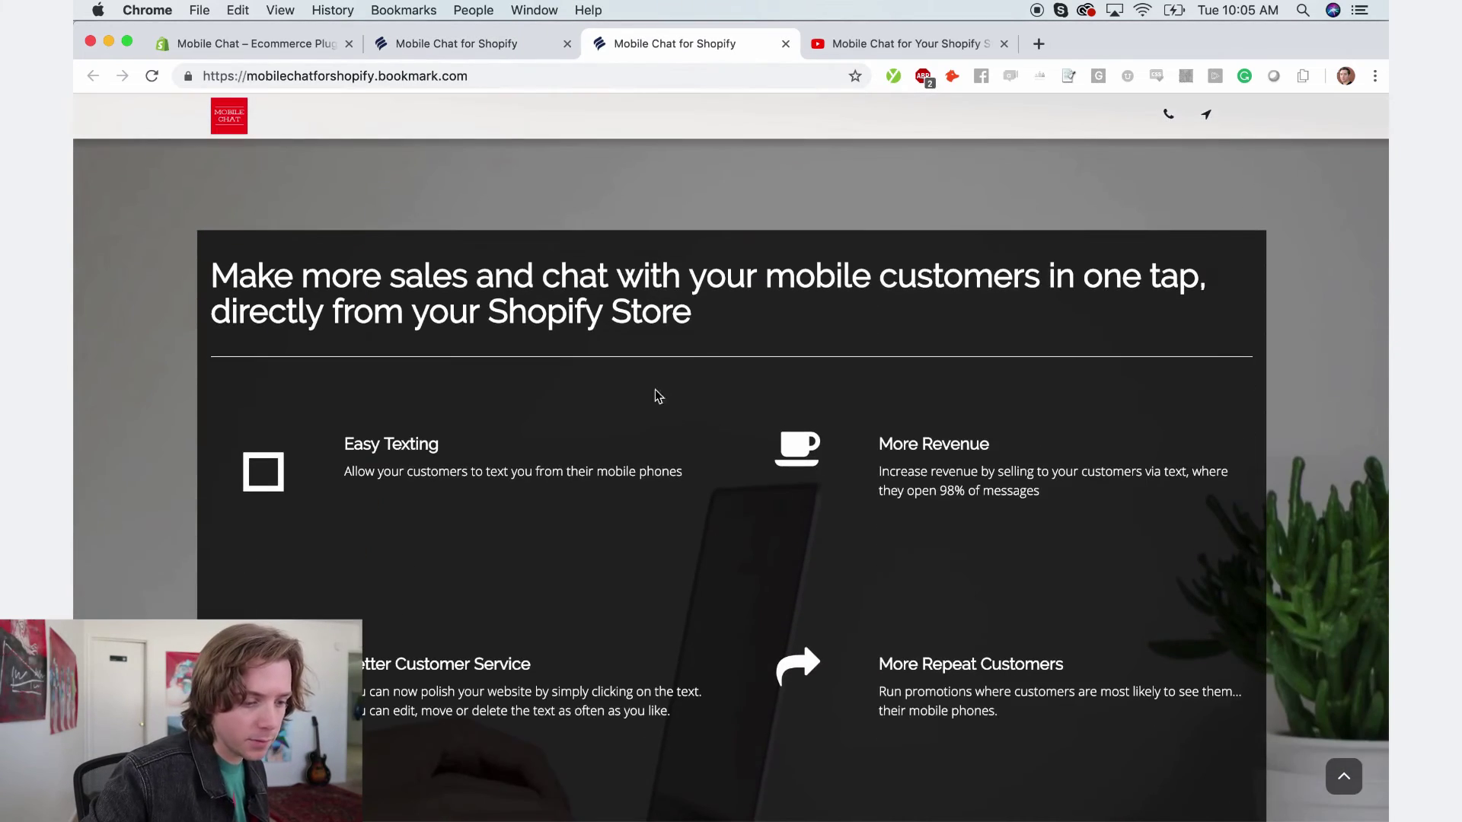
scroll(653, 394, down, 2)
scroll(623, 290, down, 2)
scroll(639, 513, down, 6)
scroll(639, 512, down, 1)
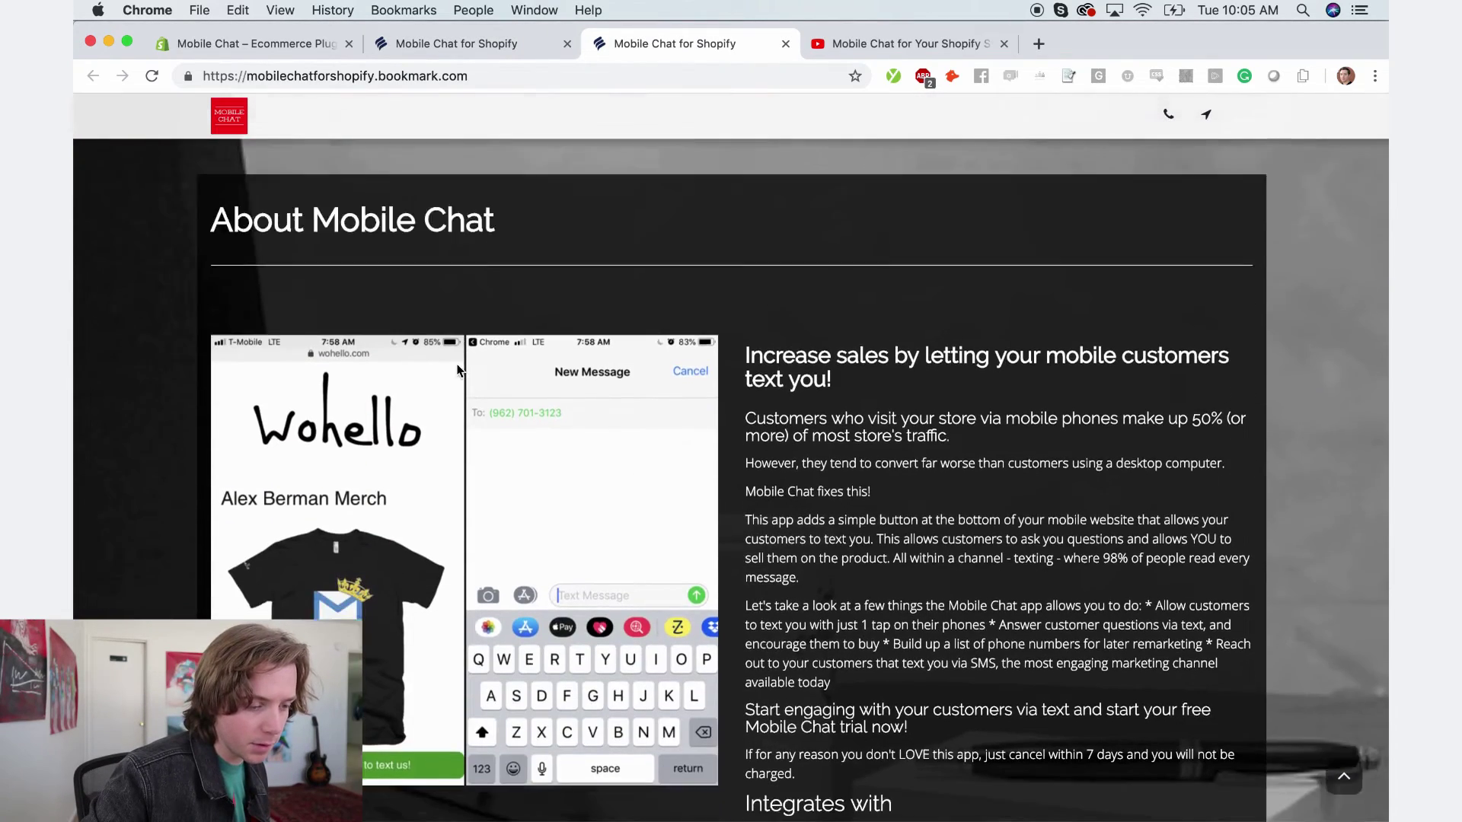
scroll(457, 487, down, 3)
scroll(302, 385, down, 3)
scroll(701, 407, down, 8)
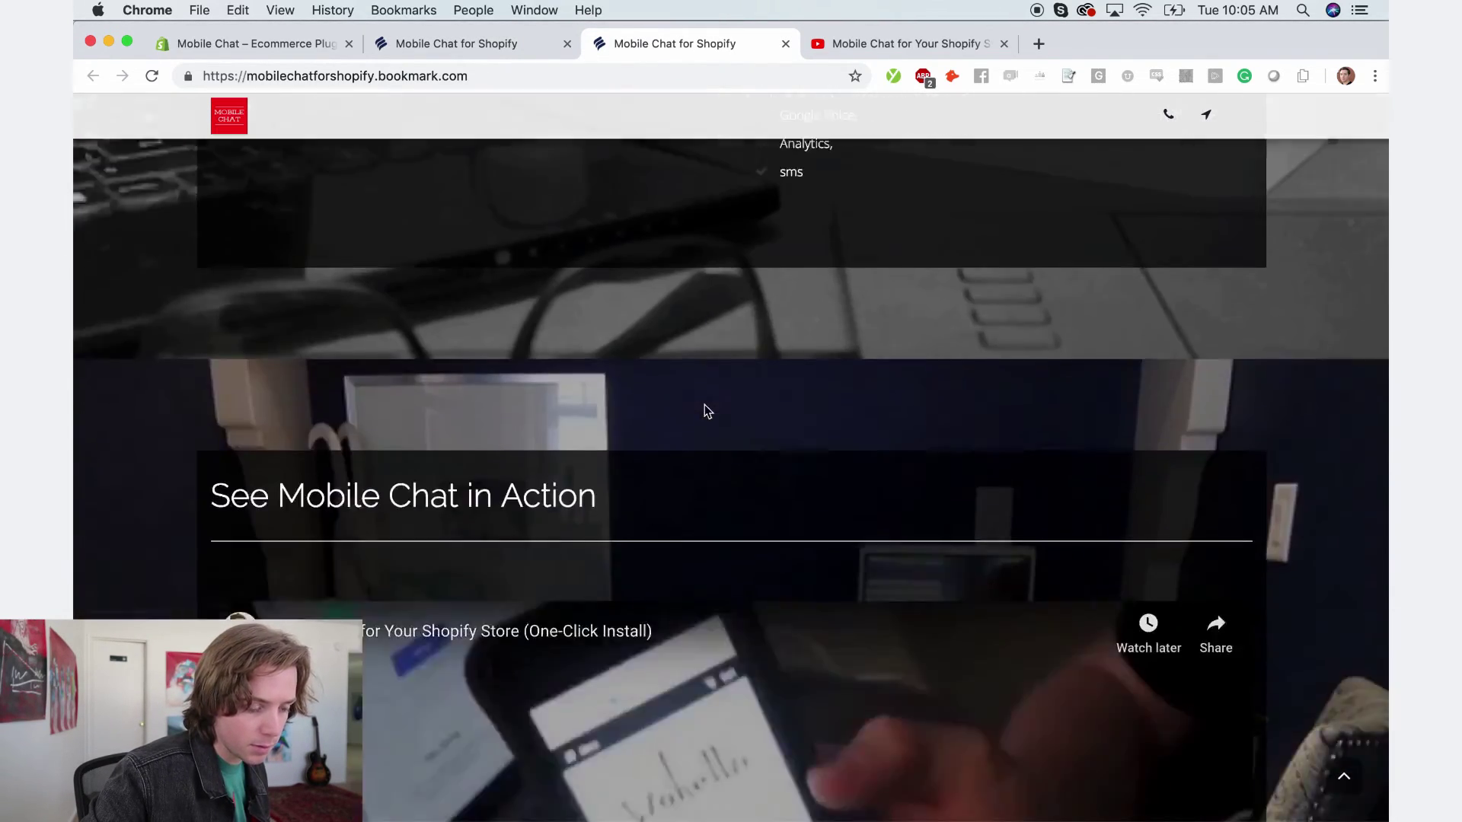
scroll(700, 407, down, 5)
click(798, 352)
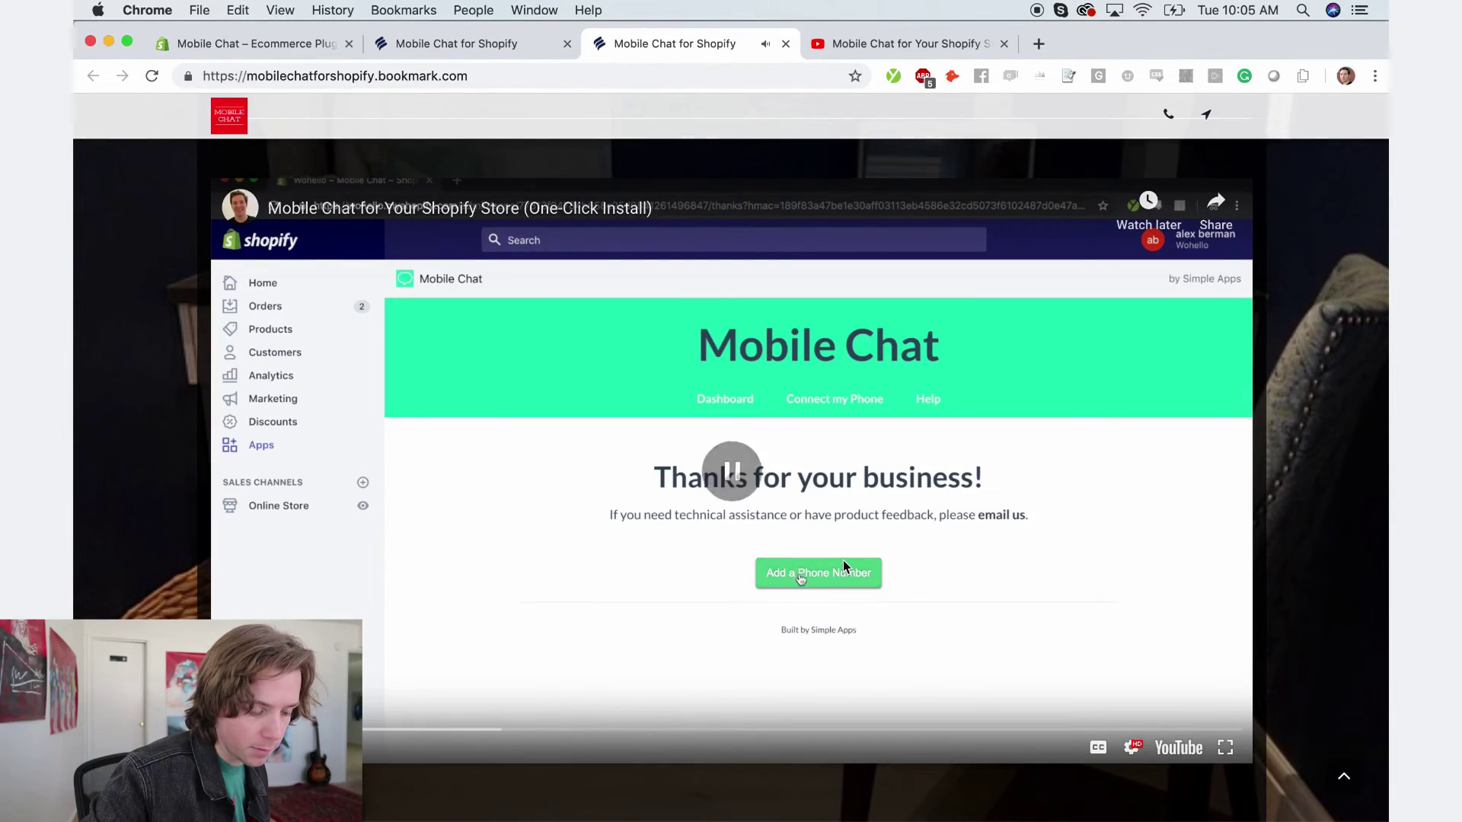
- Test the live Install link to the app listing, then return to the builder
scroll(843, 563, down, 5)
click(737, 466)
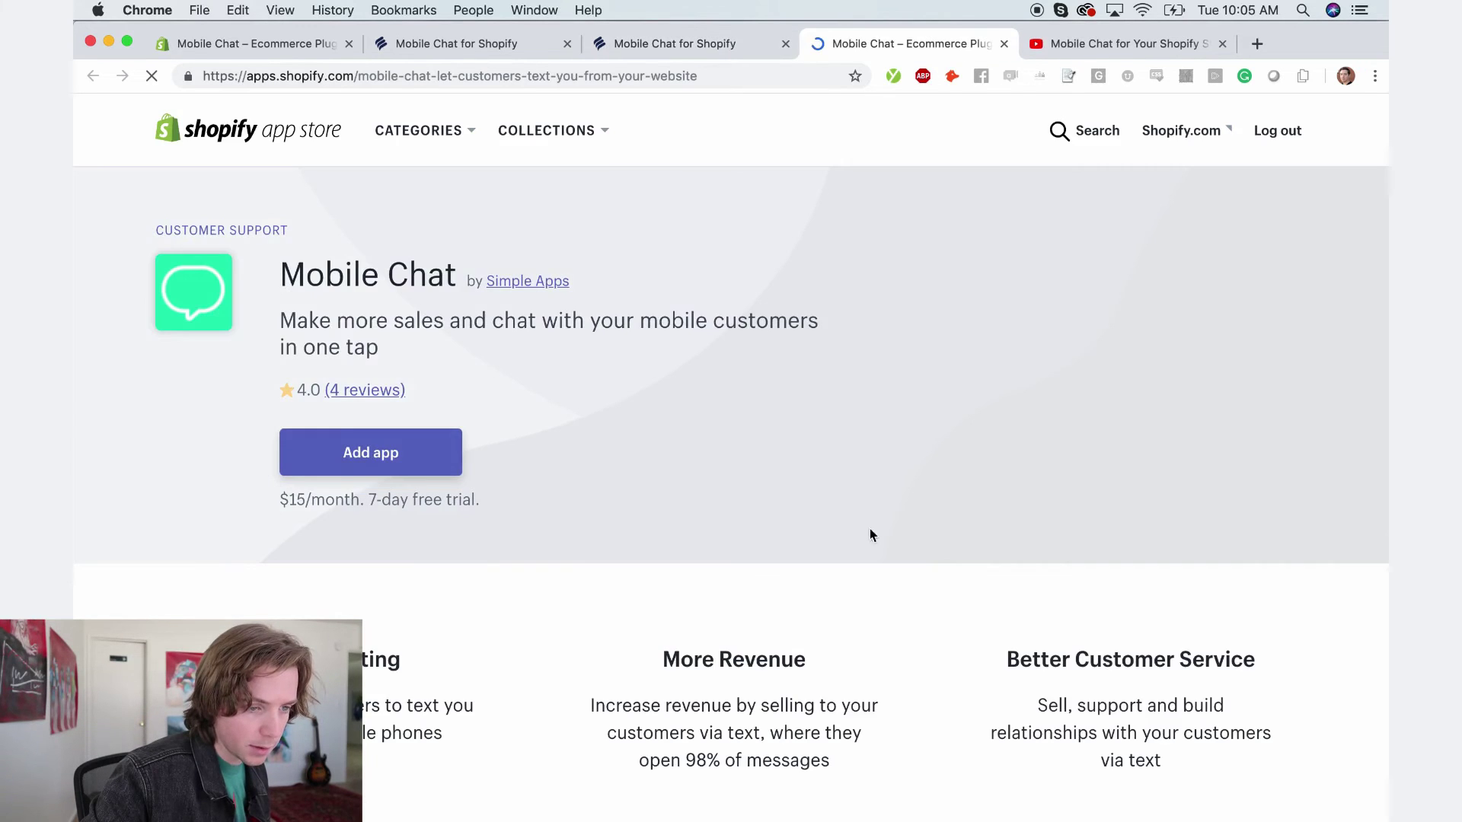
click(750, 47)
scroll(762, 468, down, 5)
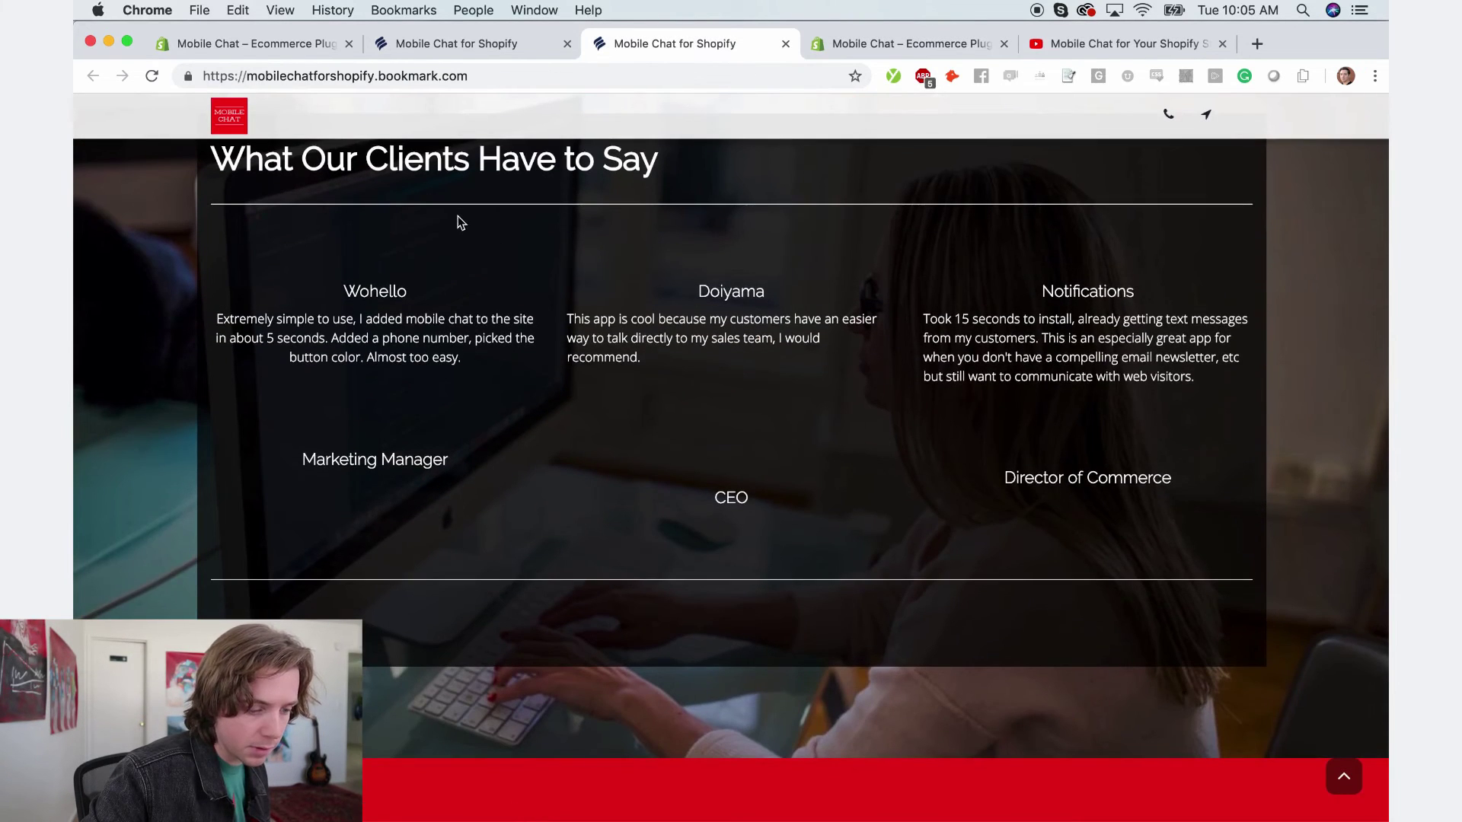
scroll(578, 396, up, 2)
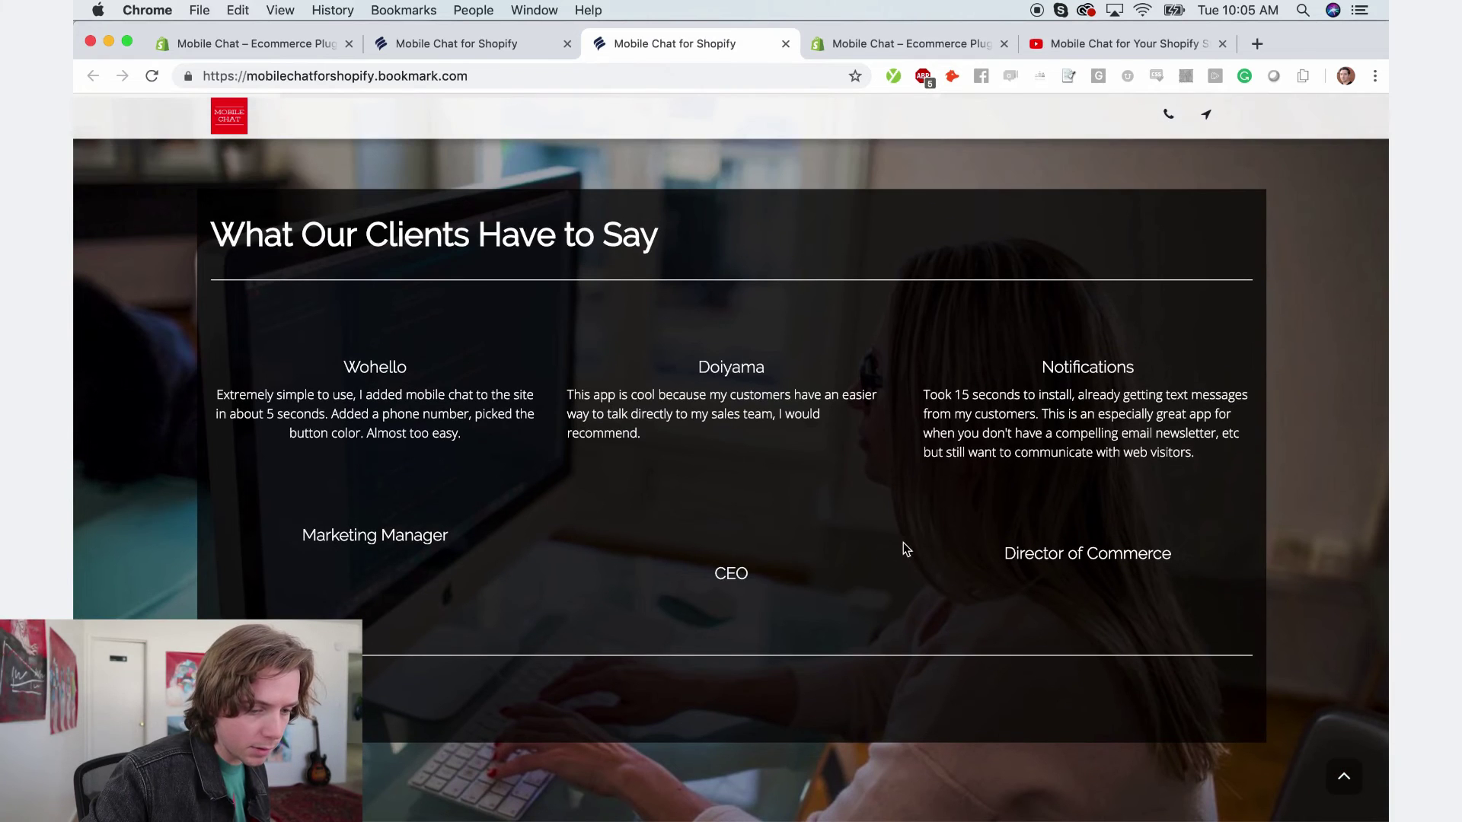
click(412, 45)
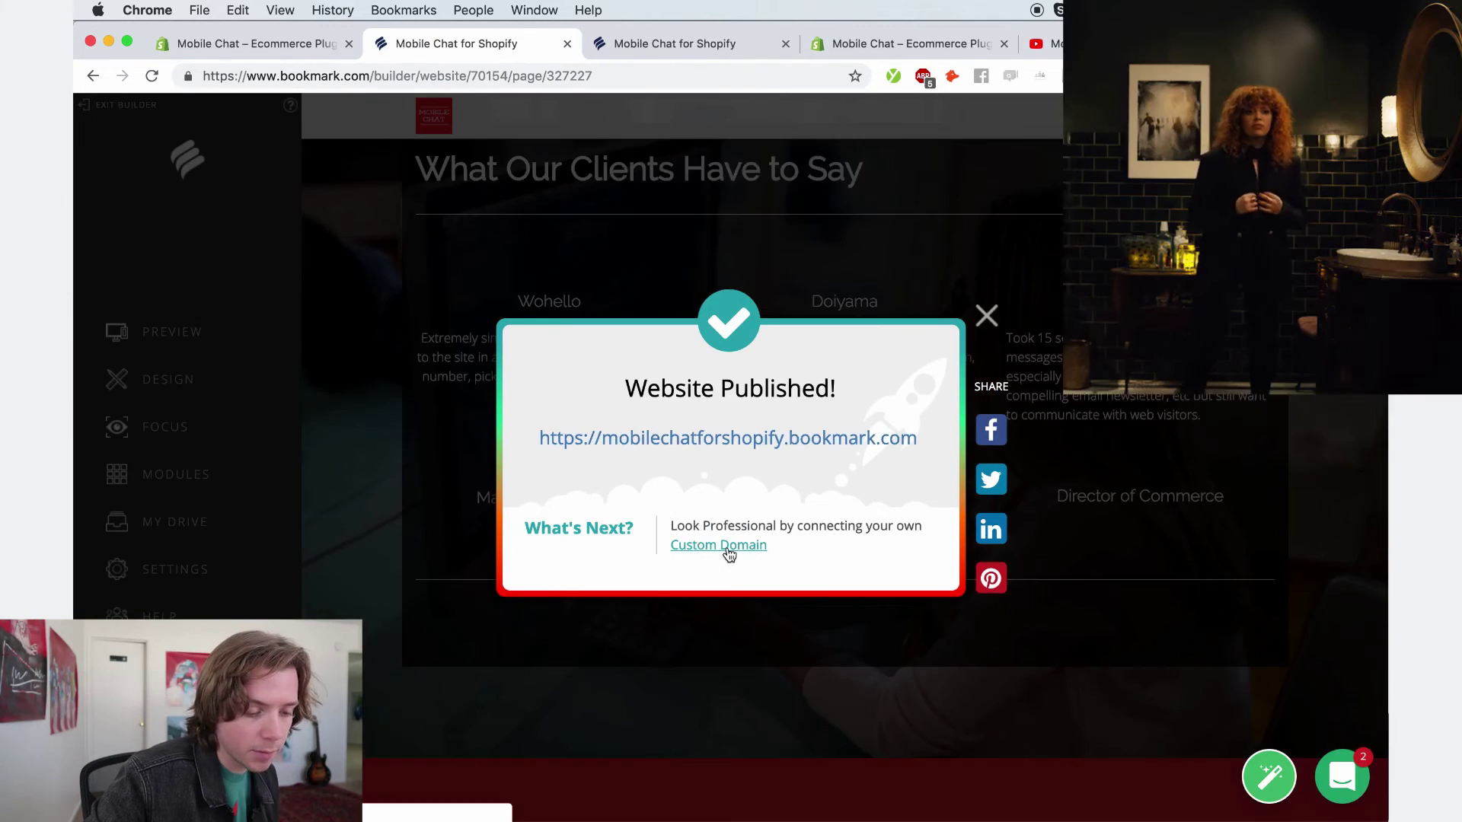
- Connect the already-owned domain mobilechat.io and view the external-domain help guide
click(719, 545)
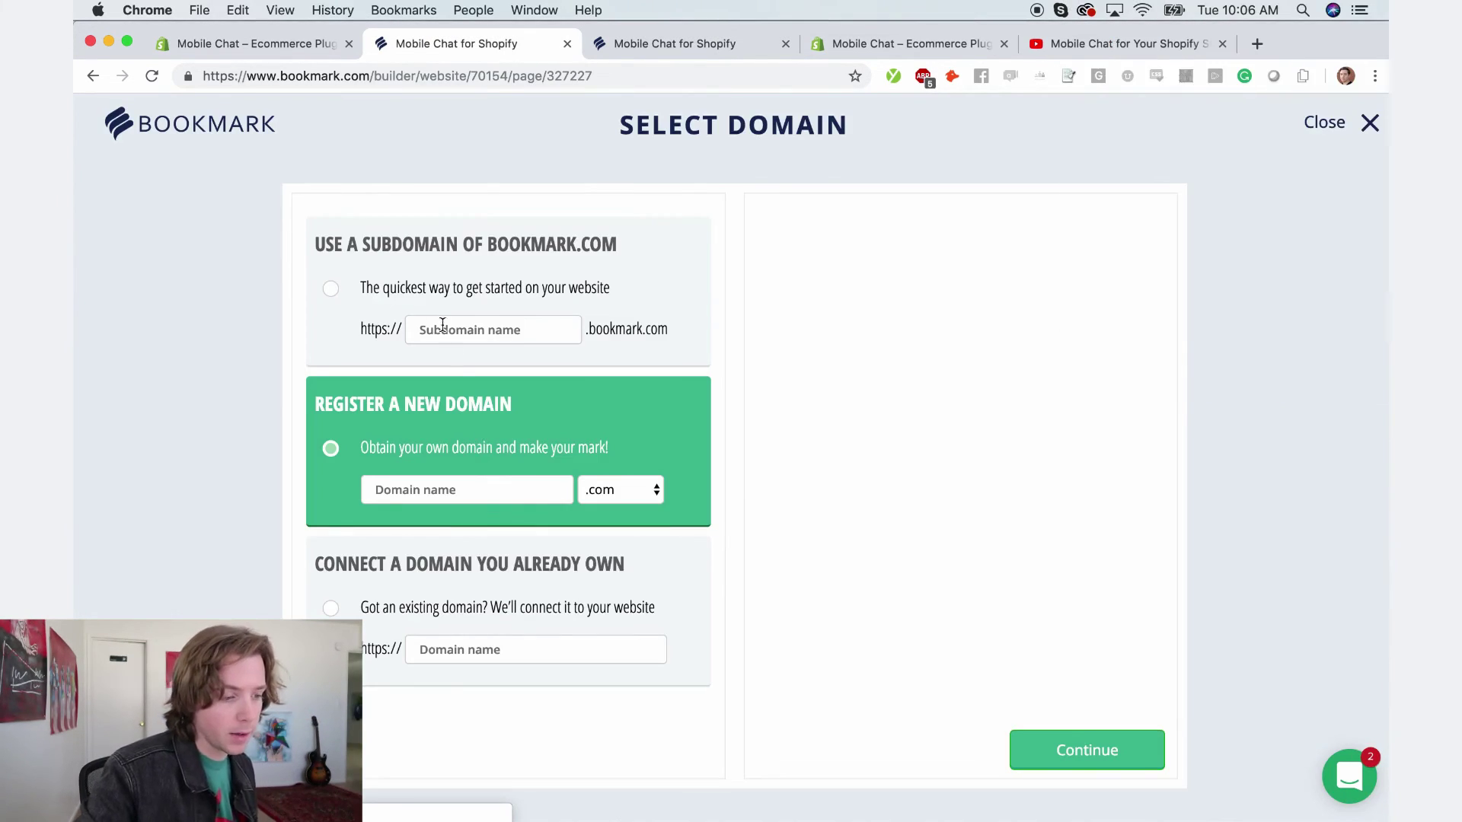
click(483, 597)
text(mobilechat.io)
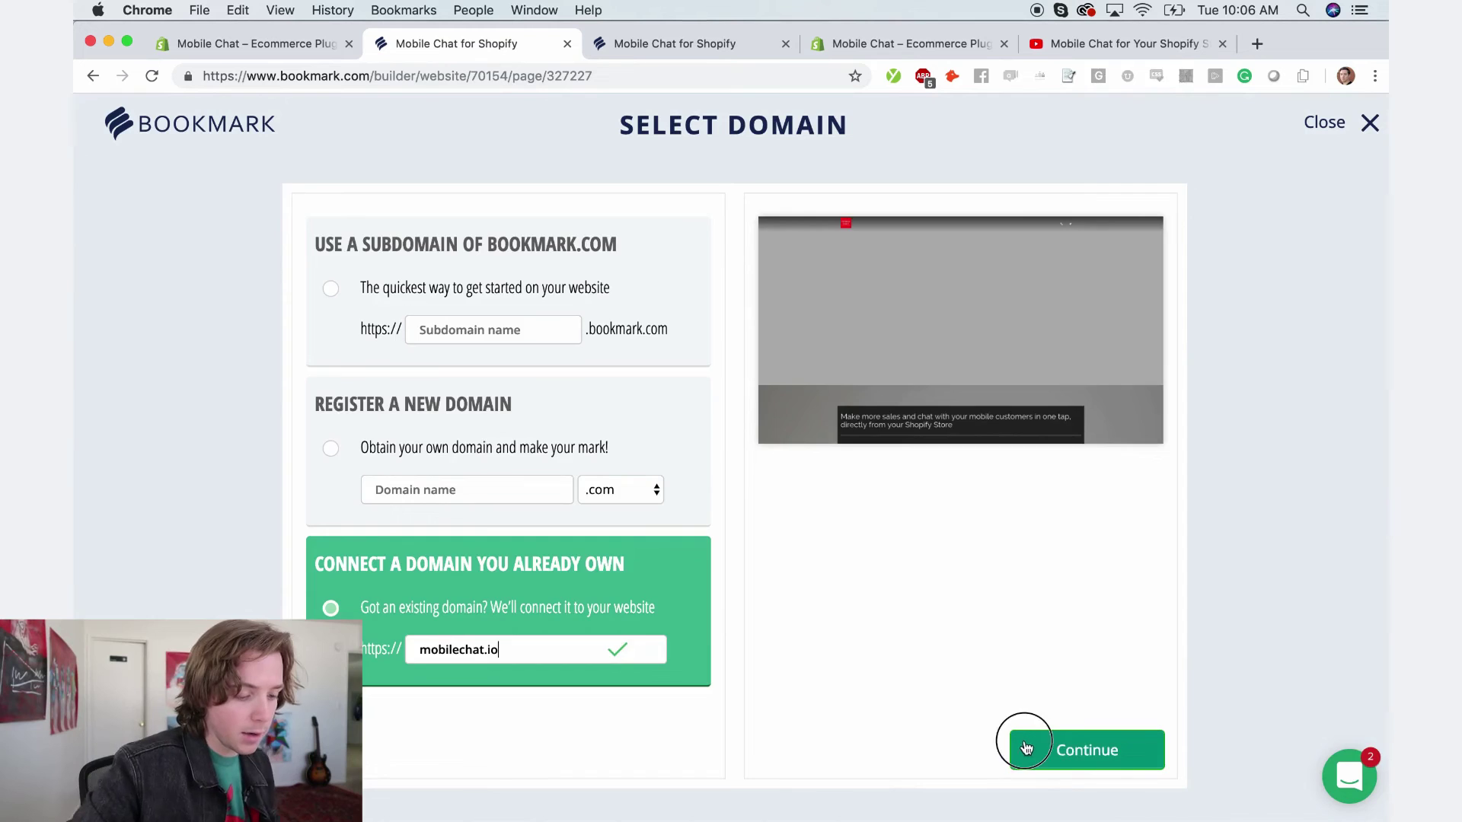
click(1025, 748)
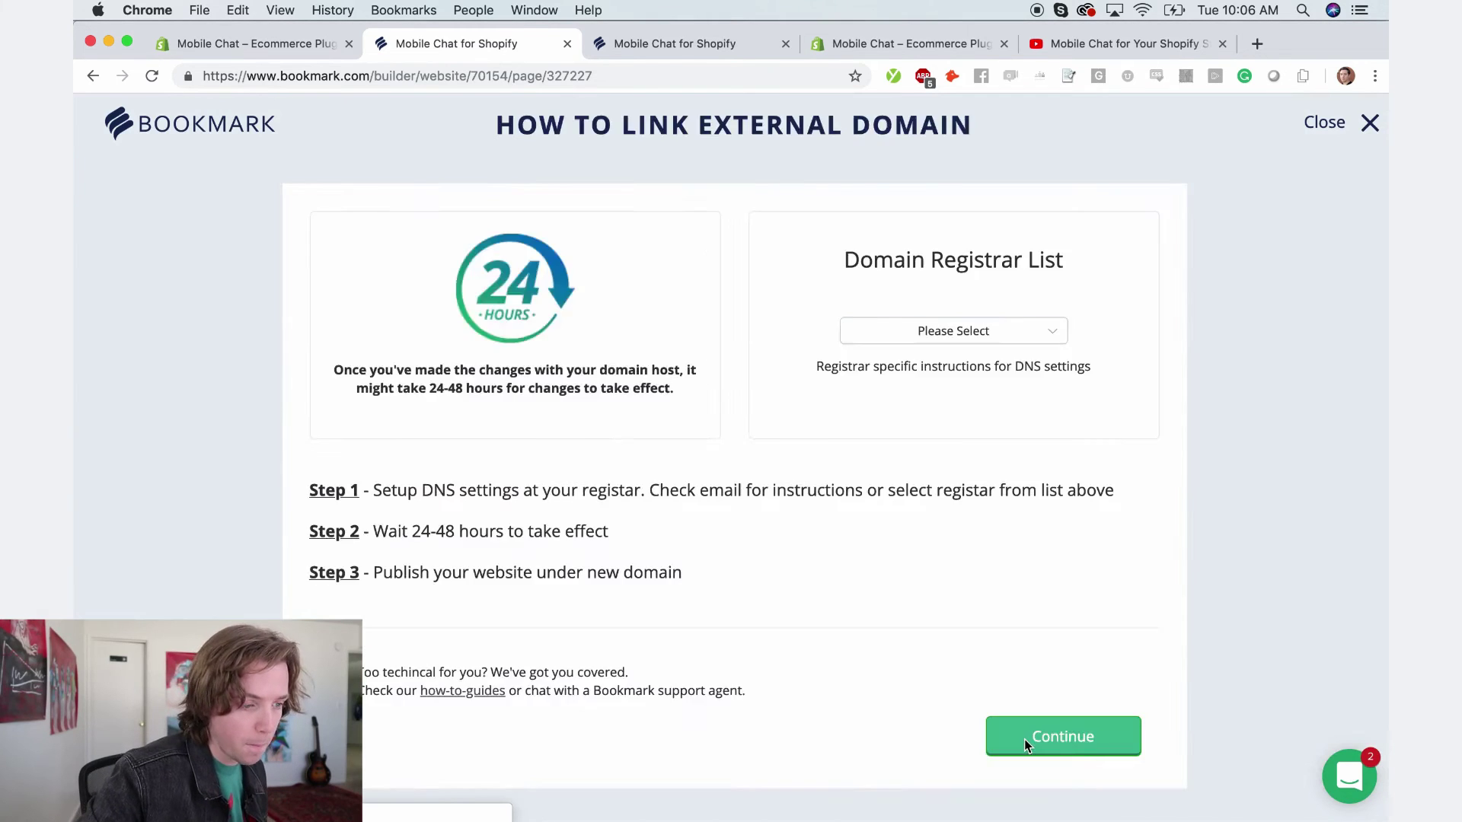
click(1025, 739)
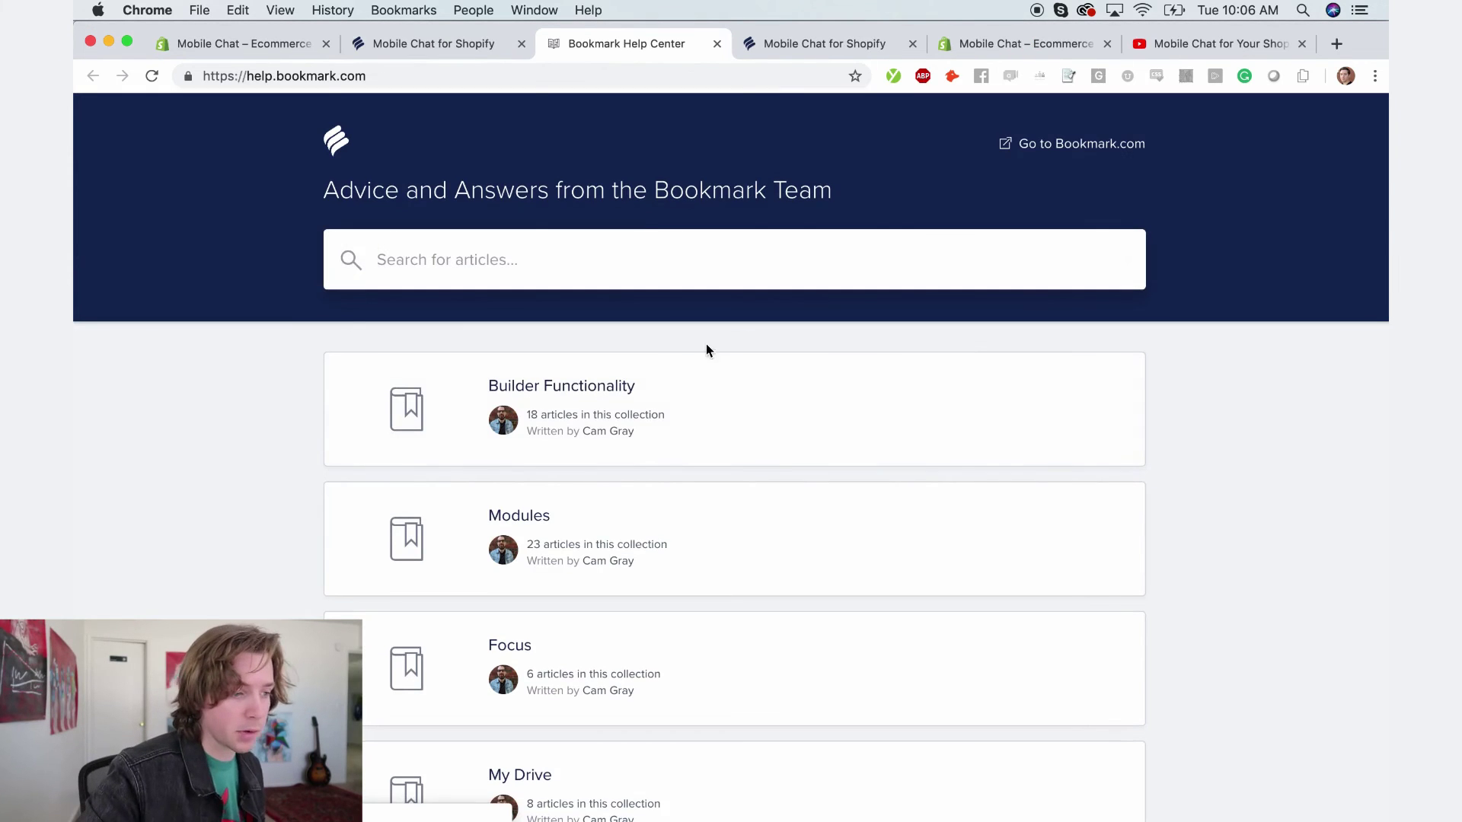
key(super+shift+bracketleft)
click(1045, 738)
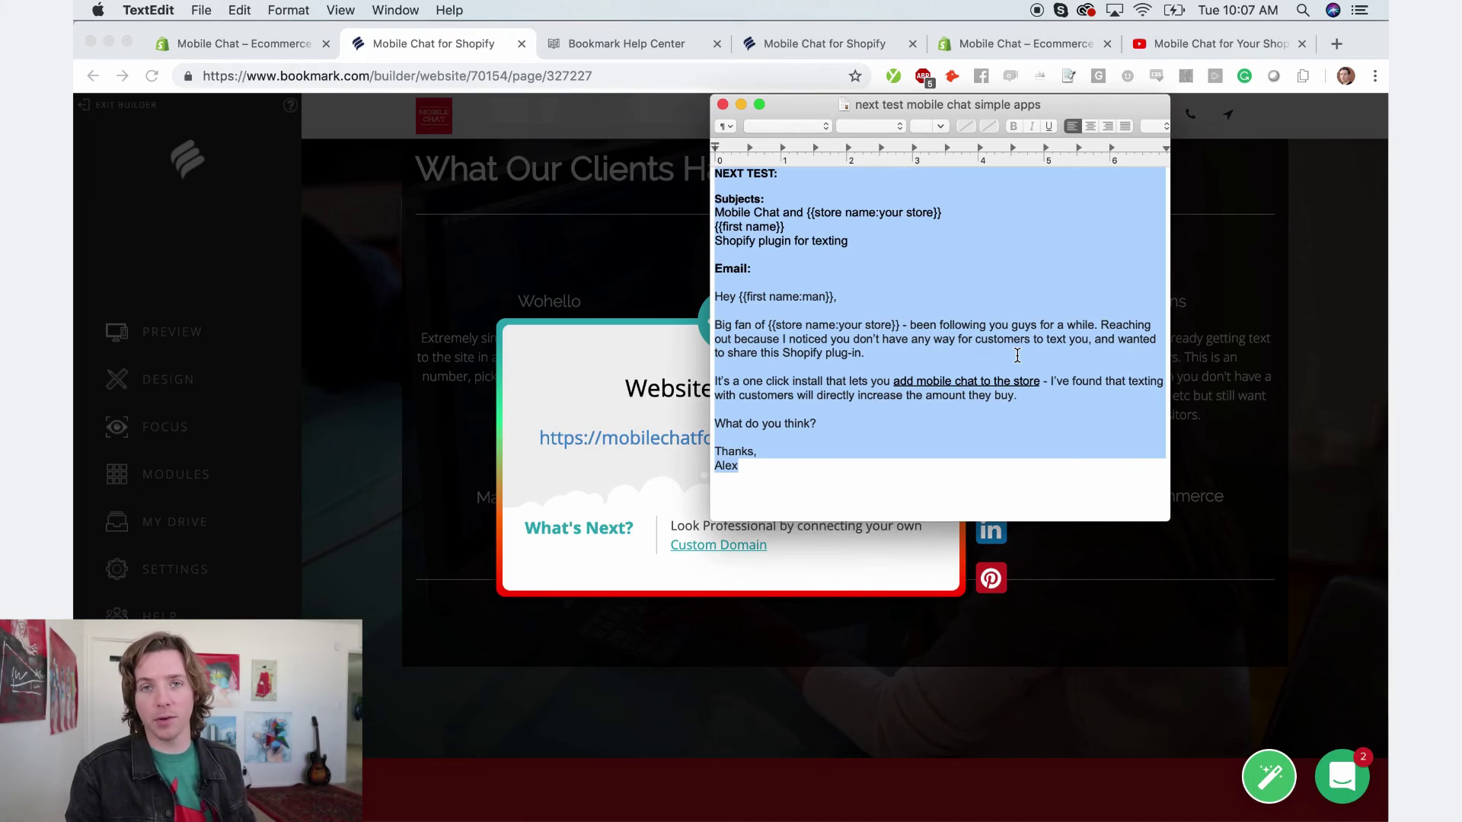
- Select the outreach email text from the signature up to 'Hey'
click(991, 355)
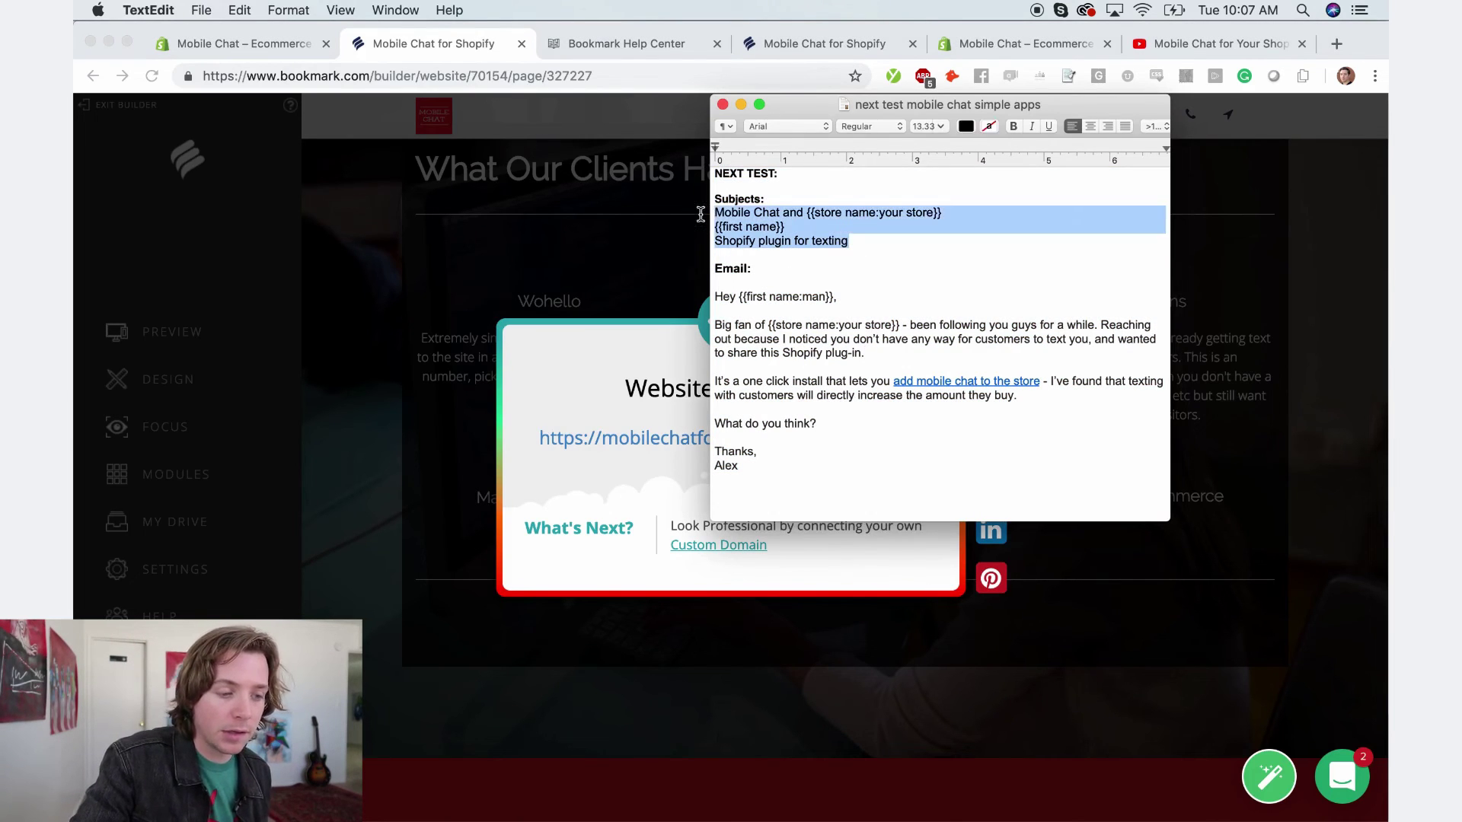
drag(857, 468, 710, 291)
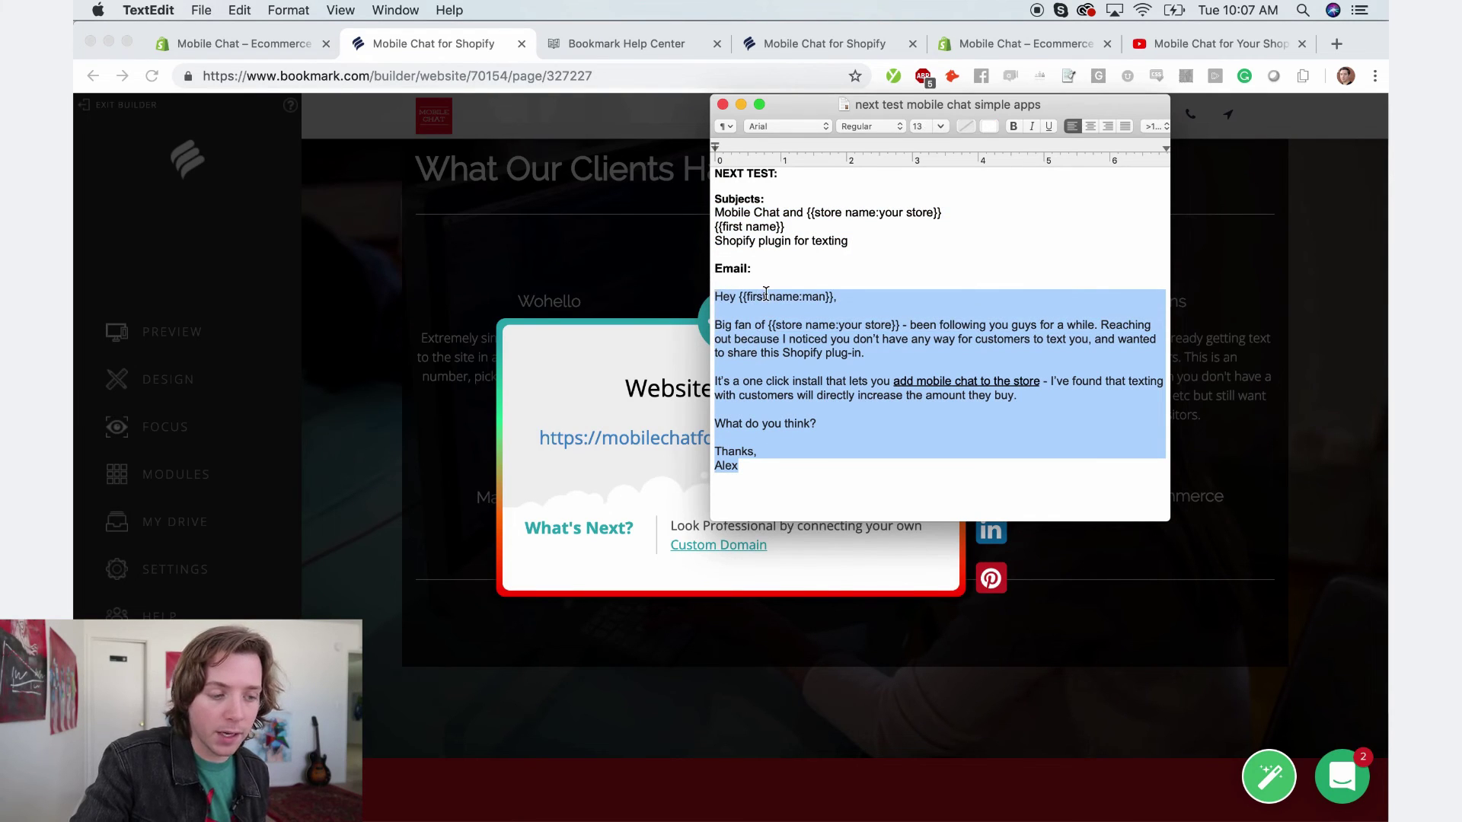